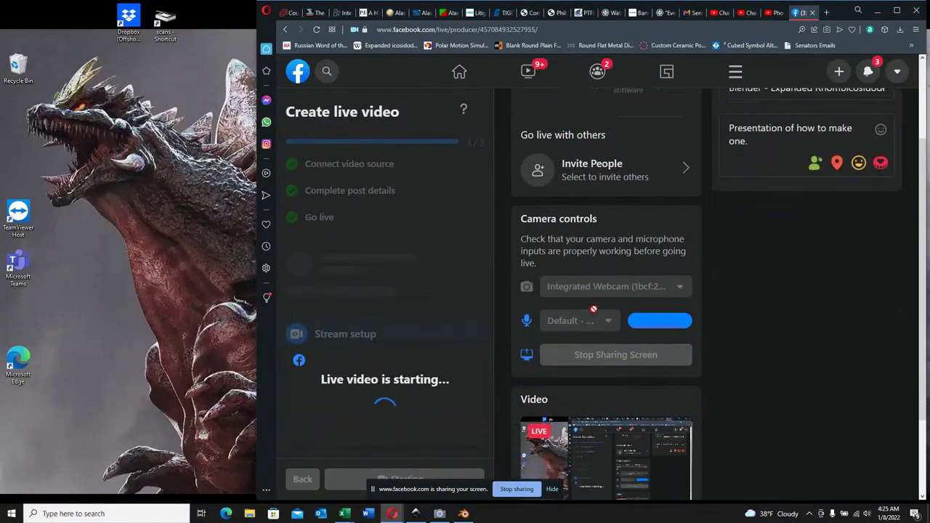
Start the Facebook Live broadcast and minimize the Opera browser to show the desktop
scroll(593, 311, down, 2)
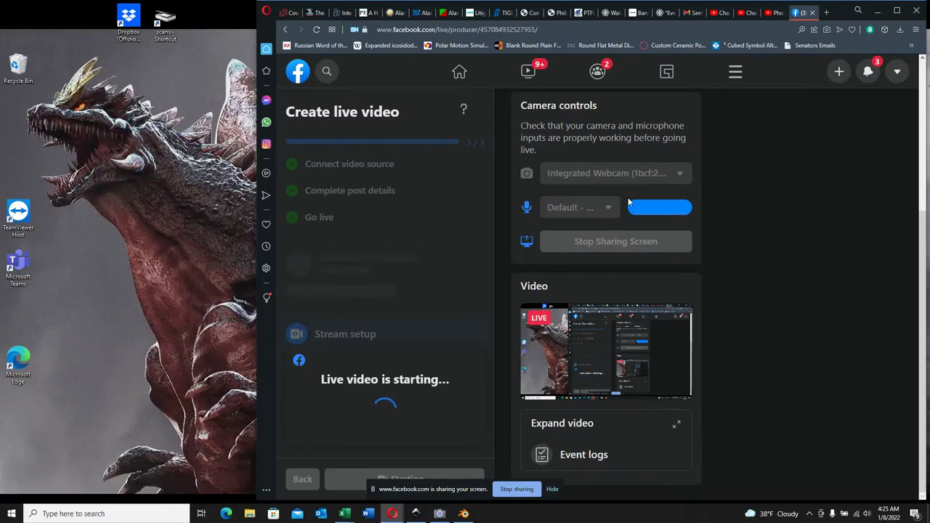
click(876, 11)
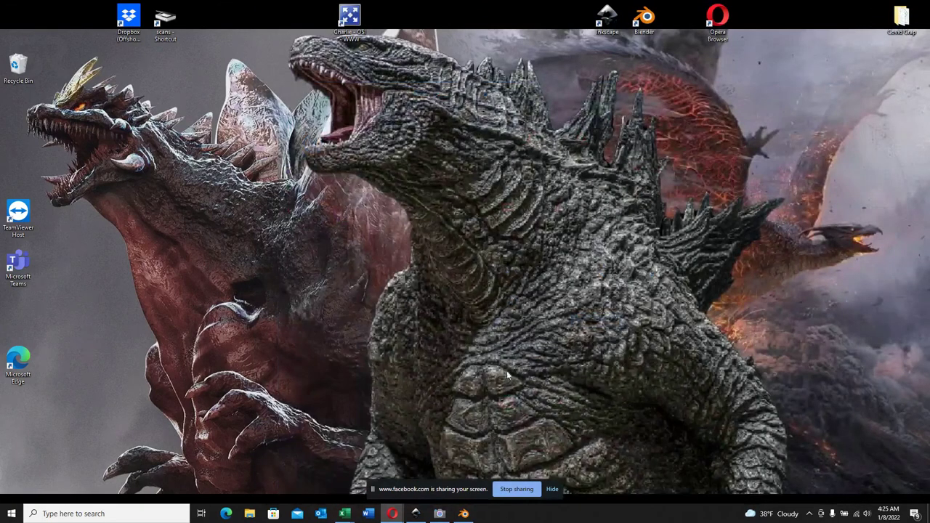
Restore Blender and orbit and zoom around the D30 polyhedron to inspect it
click(472, 512)
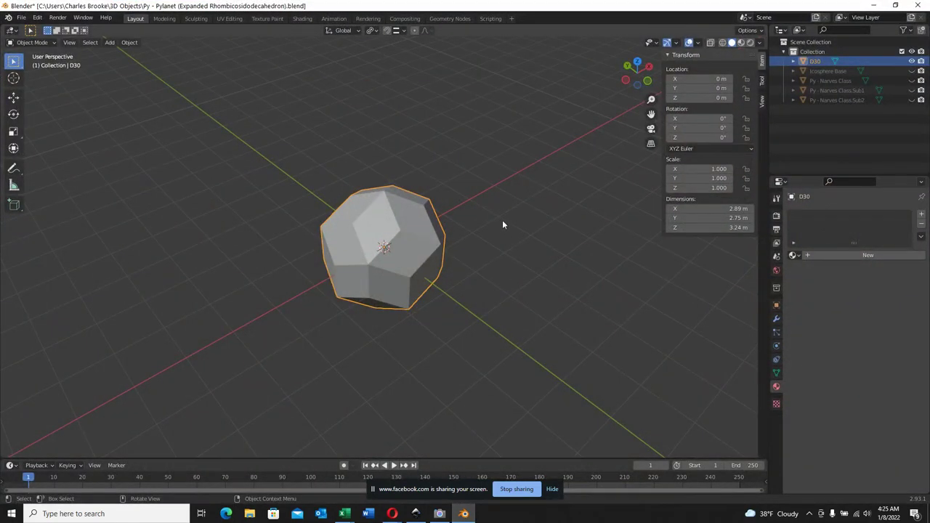
middle_drag(511, 224, 380, 215)
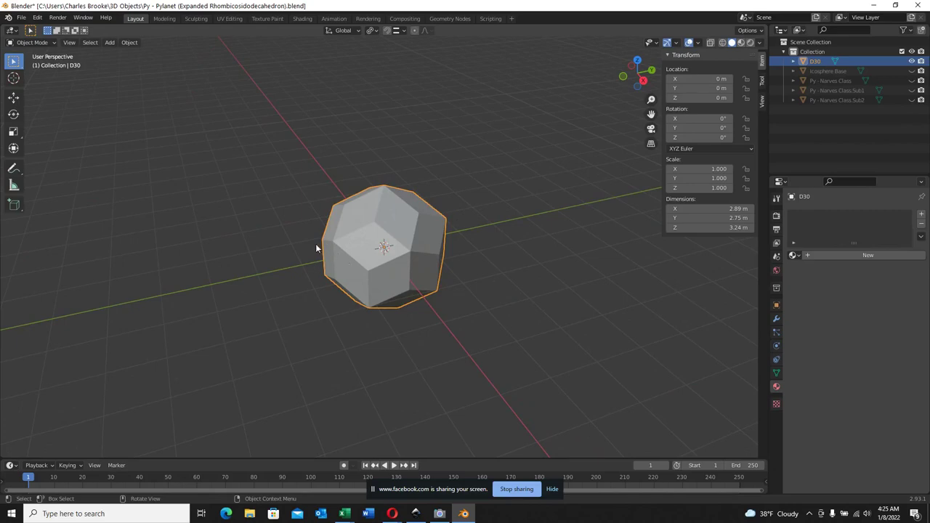
scroll(305, 247, up, 1)
scroll(284, 253, up, 1)
middle_drag(284, 253, 455, 250)
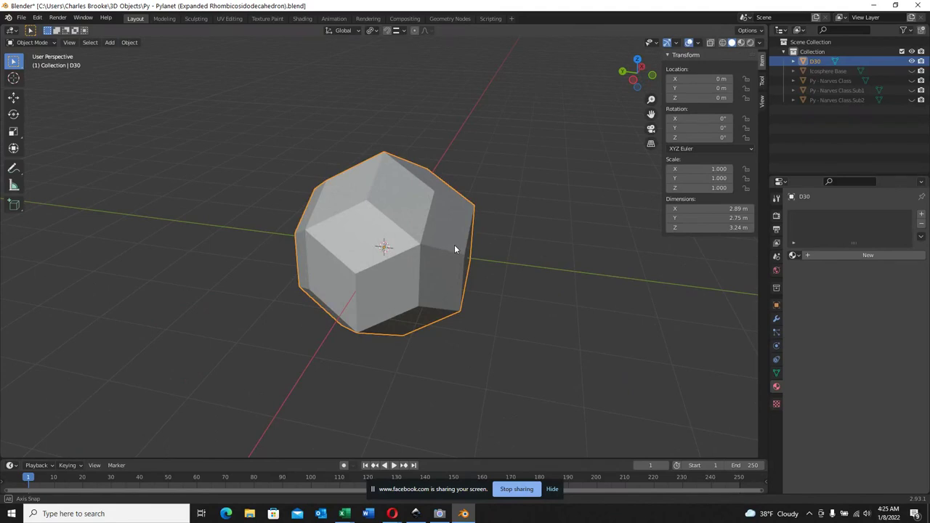
middle_drag(454, 249, 376, 252)
scroll(372, 248, up, 2)
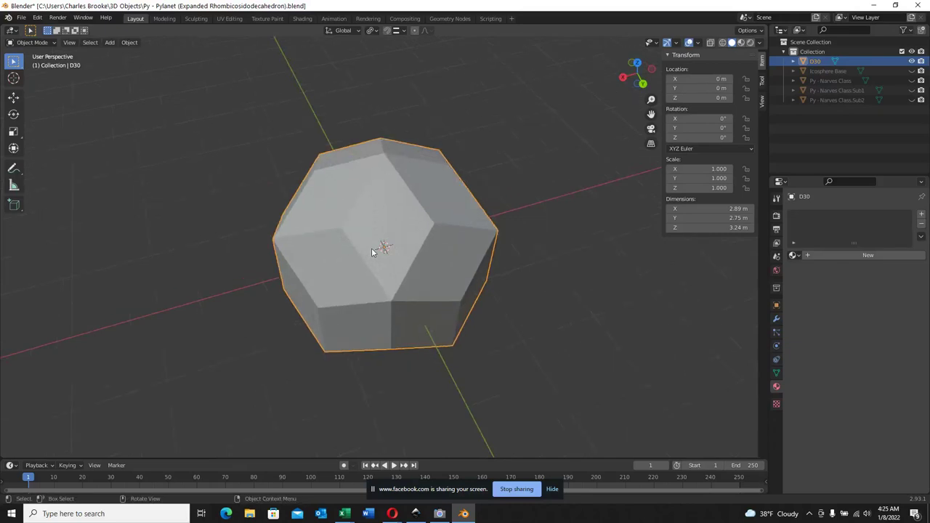
Measure D30's edges vertex to vertex with the Measure tool, confirming about 1 m each
click(13, 185)
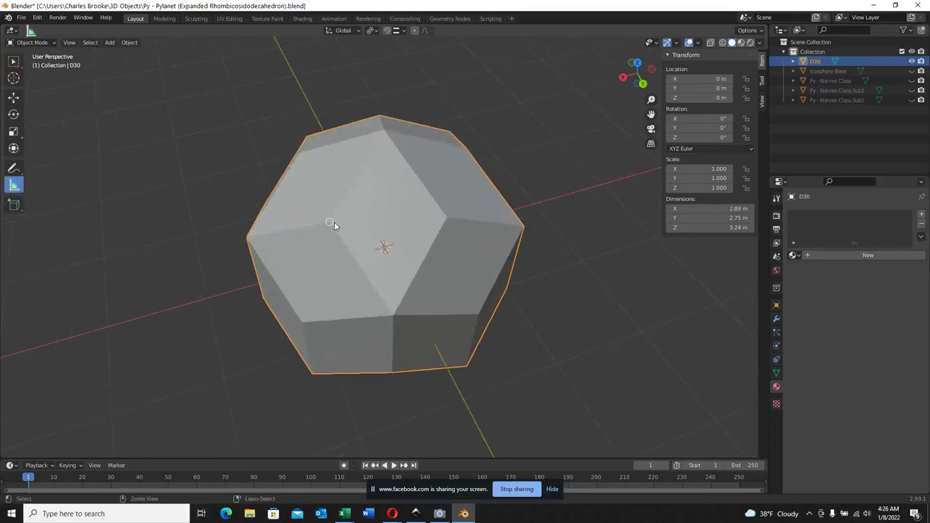
drag(329, 222, 453, 218)
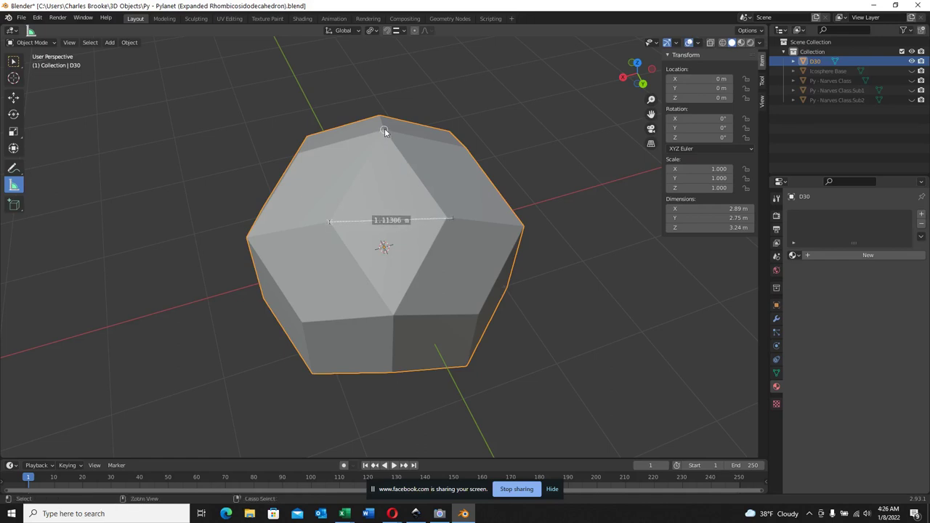
ctrl+drag(384, 131, 523, 227)
drag(393, 314, 446, 218)
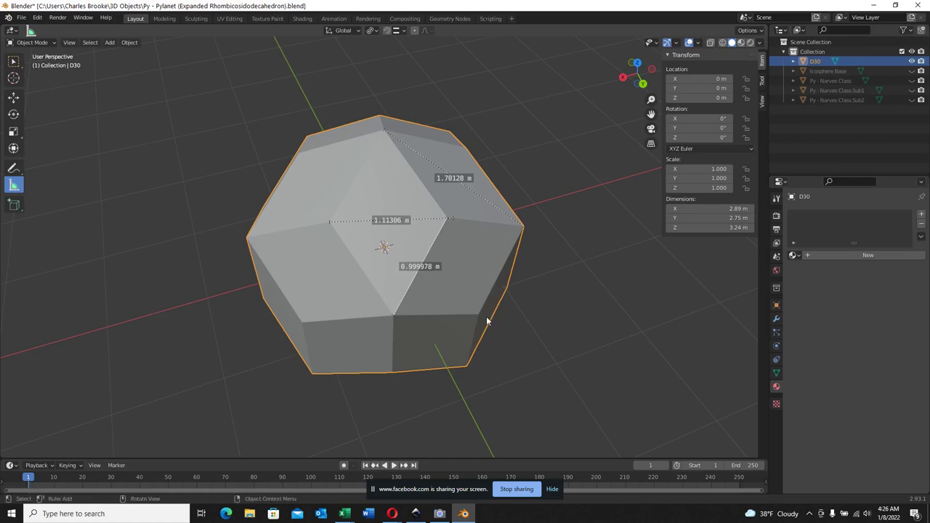
drag(477, 315, 389, 314)
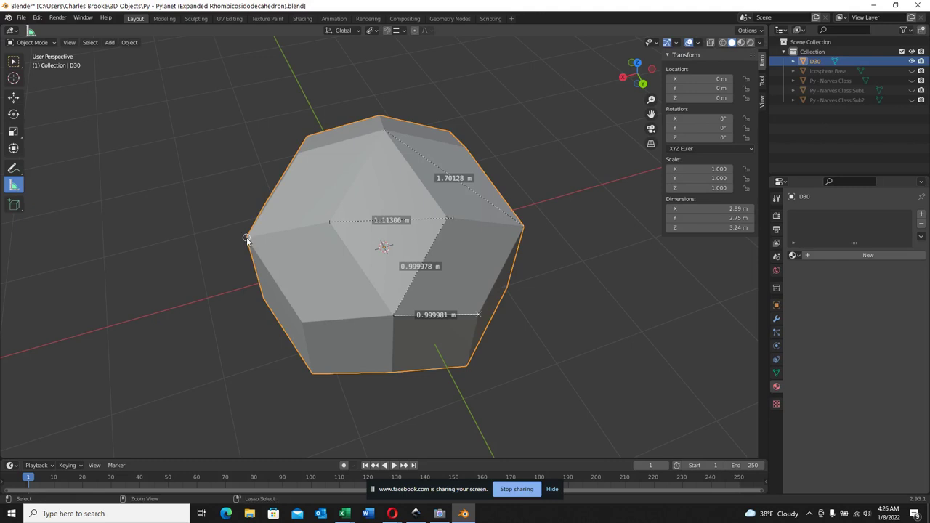
drag(248, 236, 331, 218)
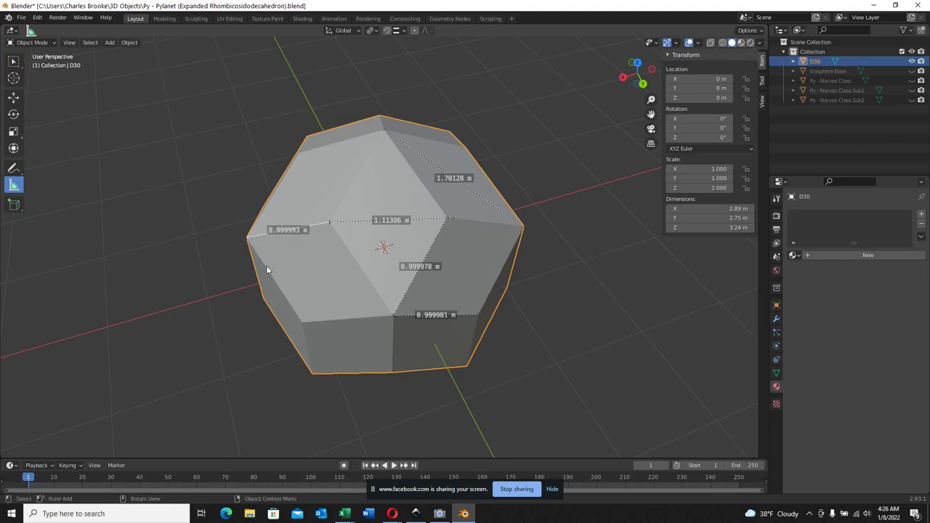
middle_drag(265, 265, 322, 262)
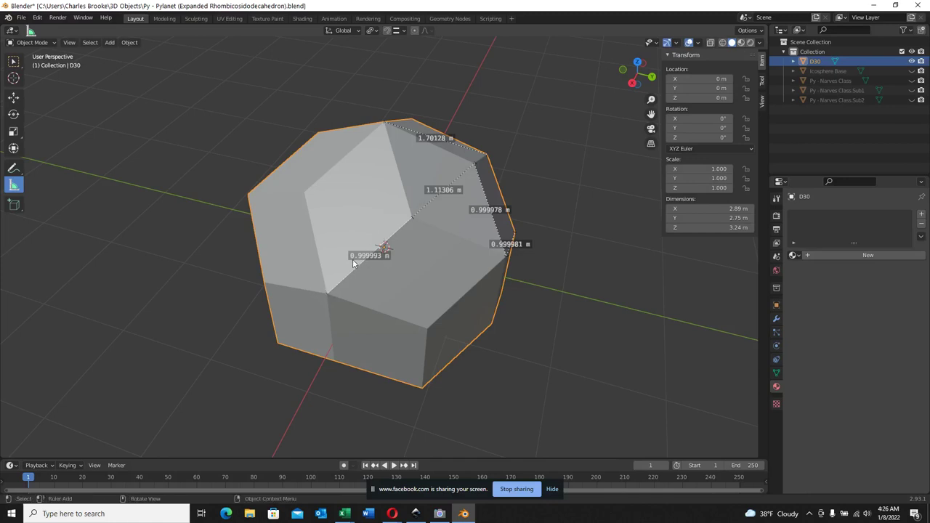
Delete the 0.999993 m, 1.70128 m, 1.11306 m and 0.999981 m measurement rulers
key(Delete)
key(Delete)
key(Delete)
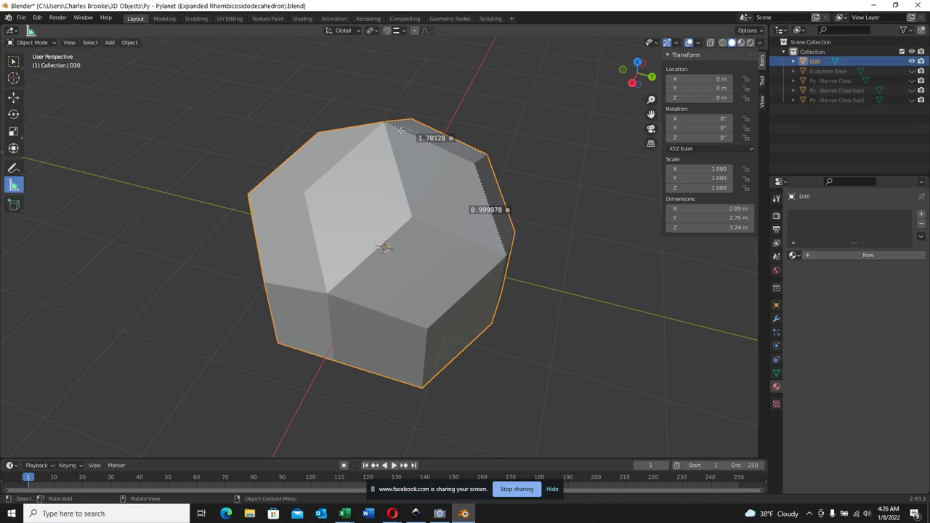
drag(391, 124, 477, 166)
key(Delete)
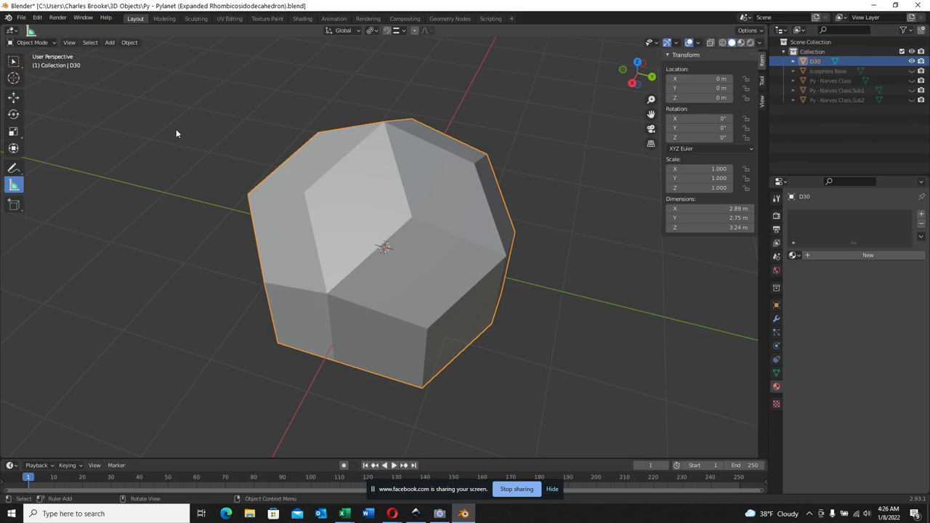
In Edit Mode face select, extrude the upper-right rhombic face 1.618034 m along its normal
click(28, 42)
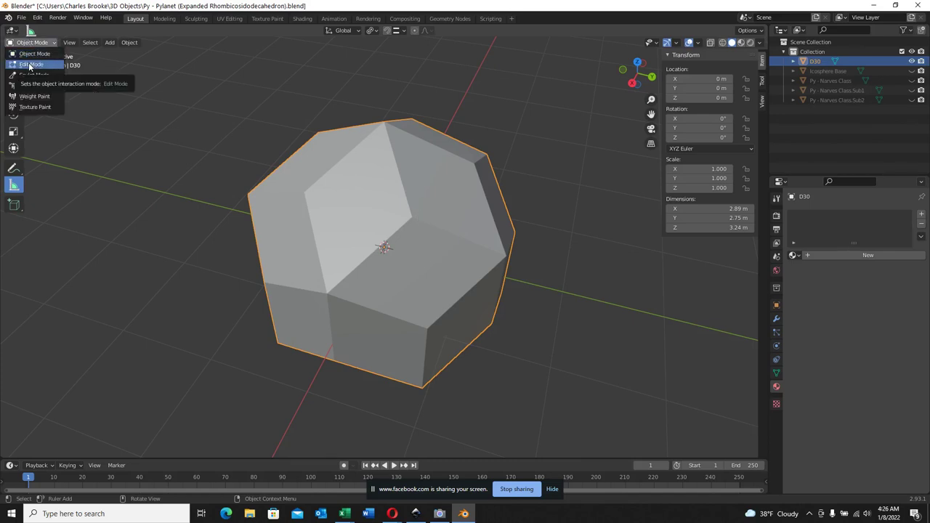
click(29, 65)
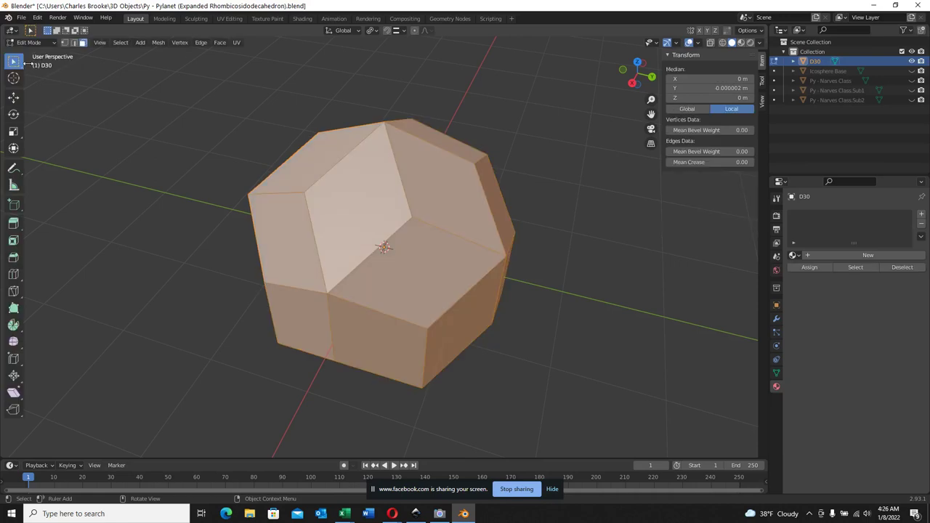
click(84, 43)
click(197, 112)
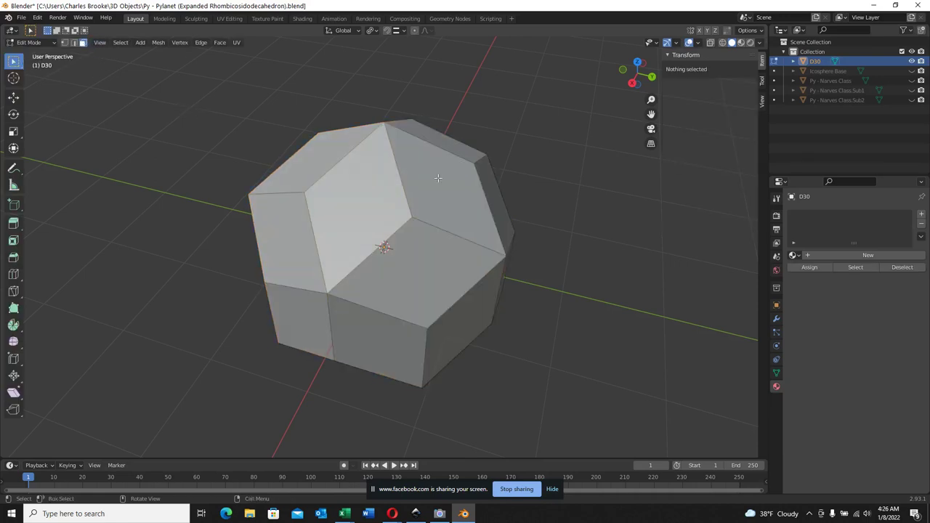
click(438, 178)
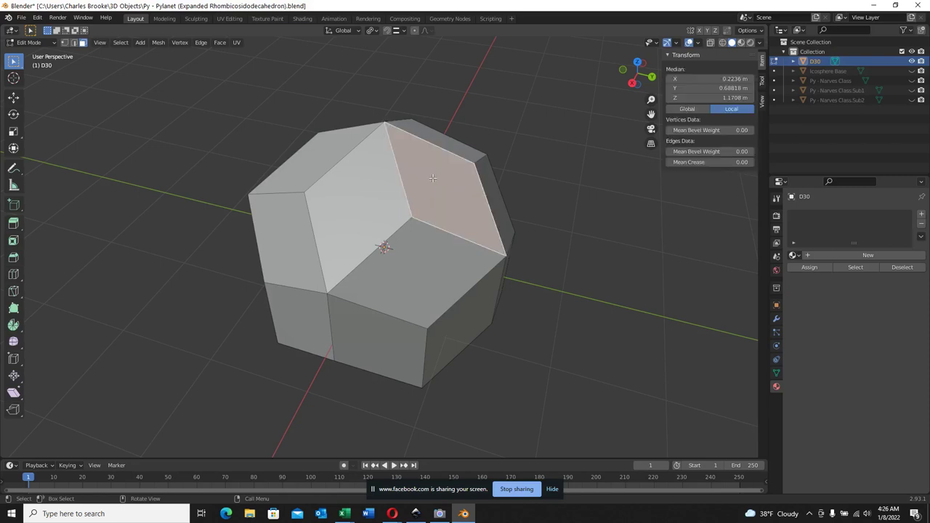
mouse_move(436, 181)
middle_down()
mouse_move(428, 184)
mouse_move(440, 178)
middle_up()
key(e)
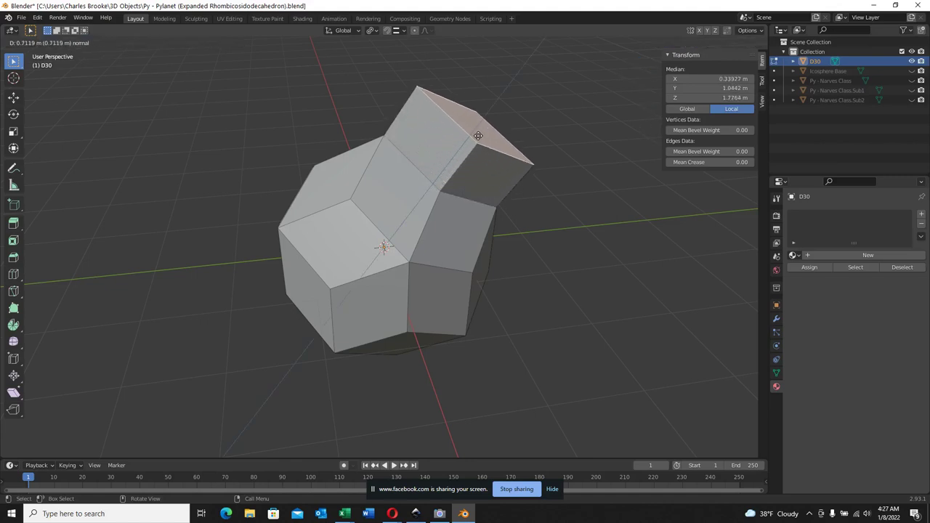
text(1)
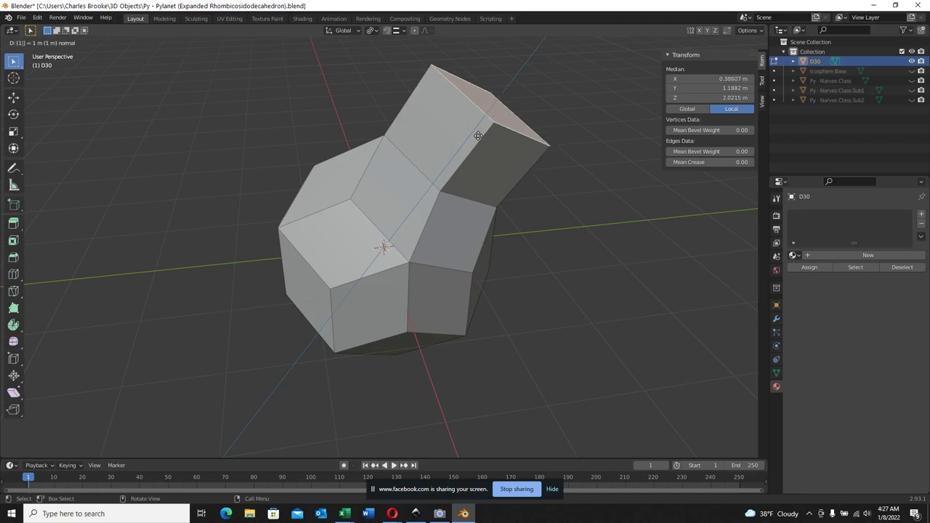
text(.618)
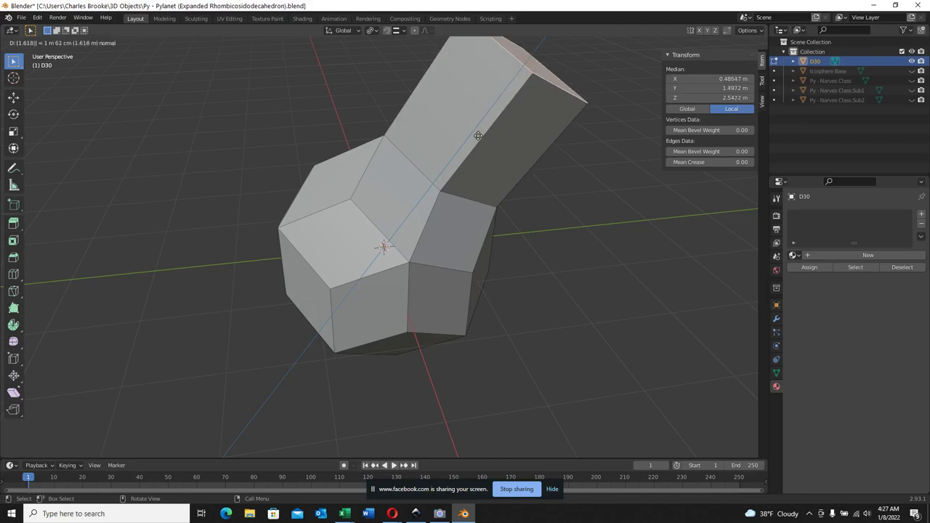
text(034)
key(Return)
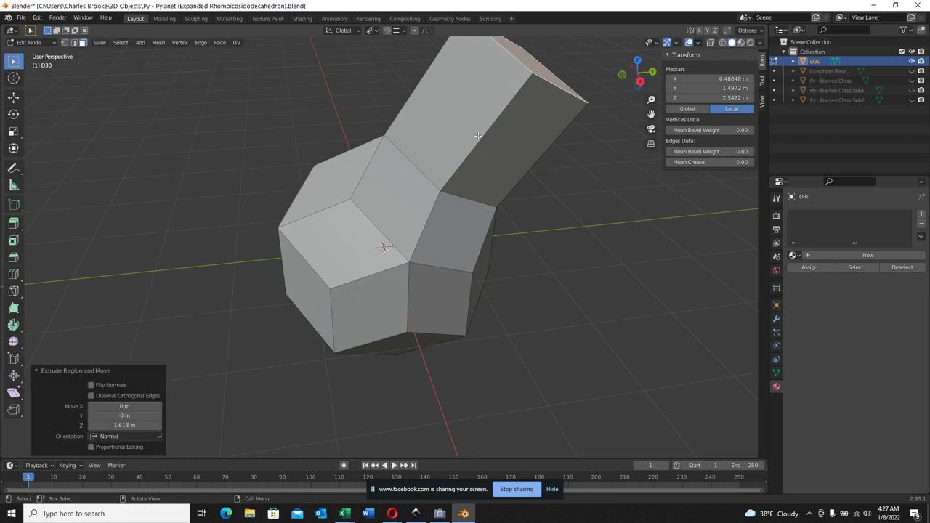
In Top view, duplicate the arm's end face in place, trying a 72° rotation
middle_drag(434, 176, 335, 200)
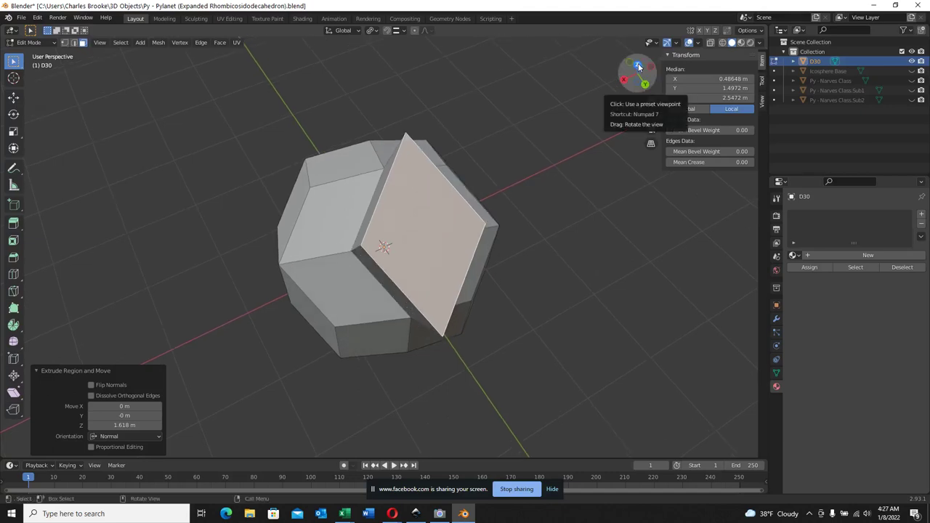
click(638, 67)
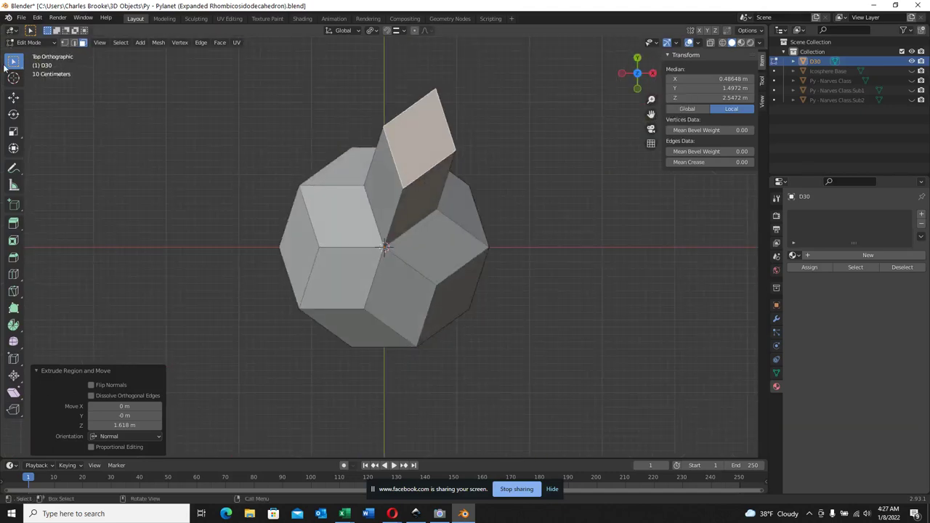
click(422, 137)
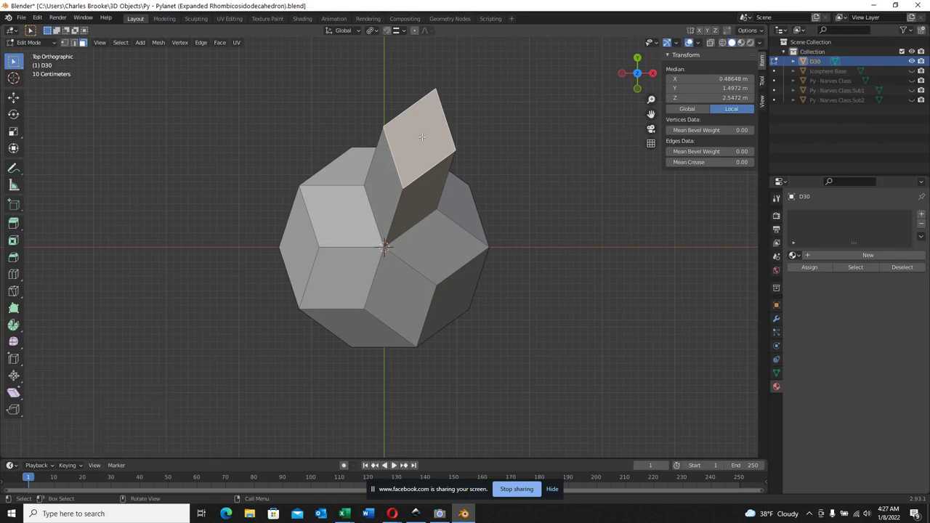
key(g)
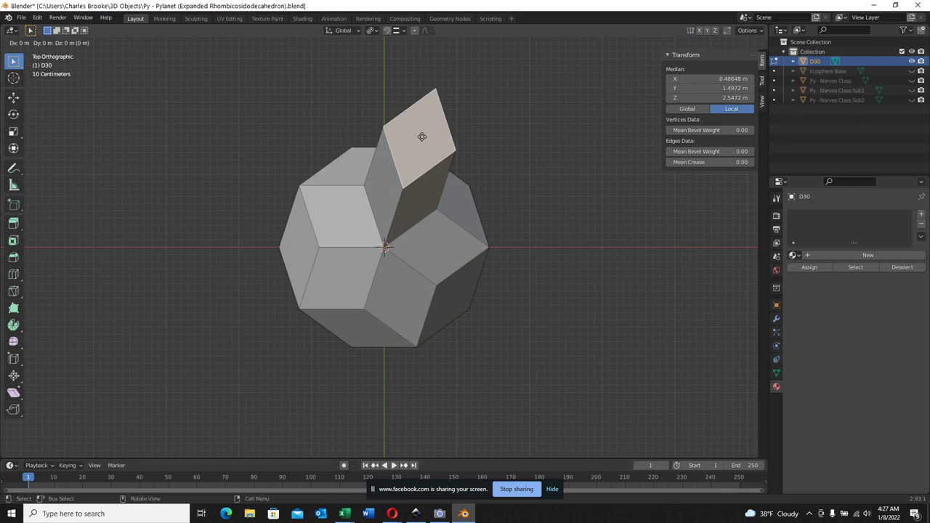
key(r)
text(72)
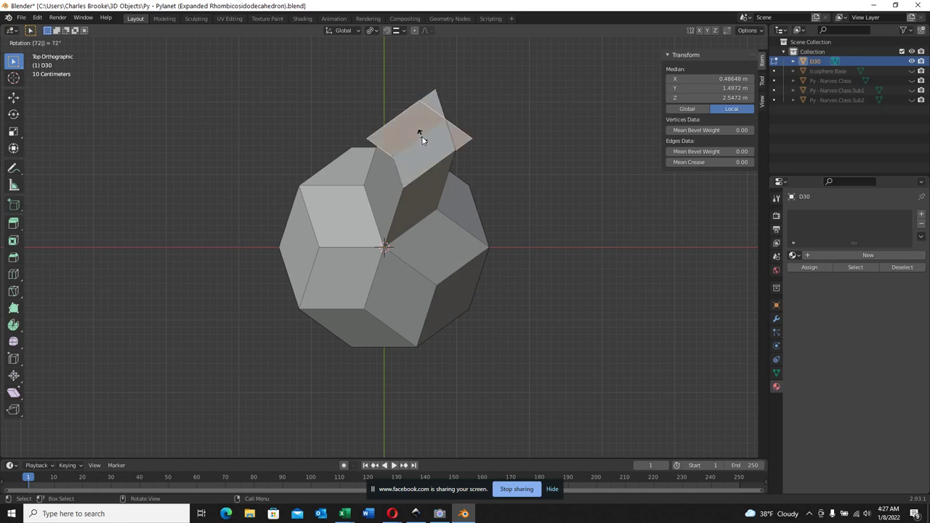
key(Return)
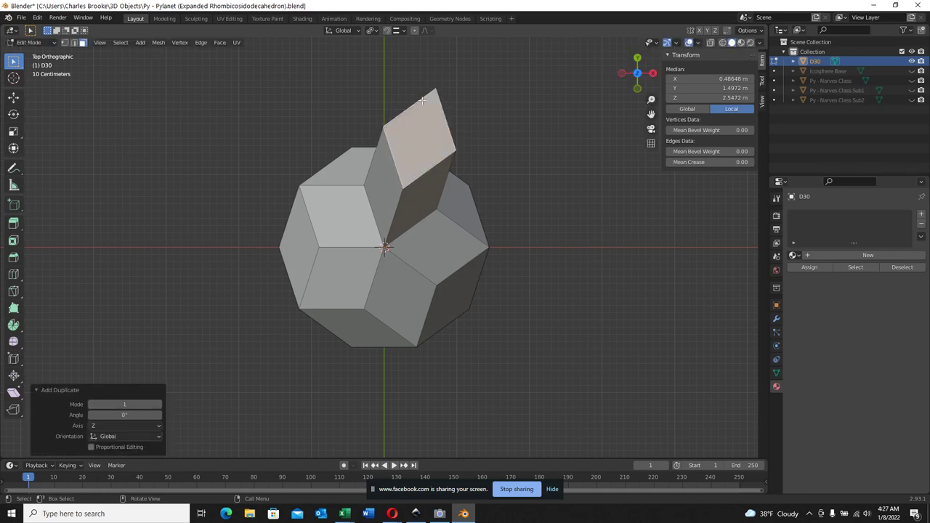
Set the transform pivot to the 3D cursor and make a copy of the rhombus rotated 72°
click(376, 31)
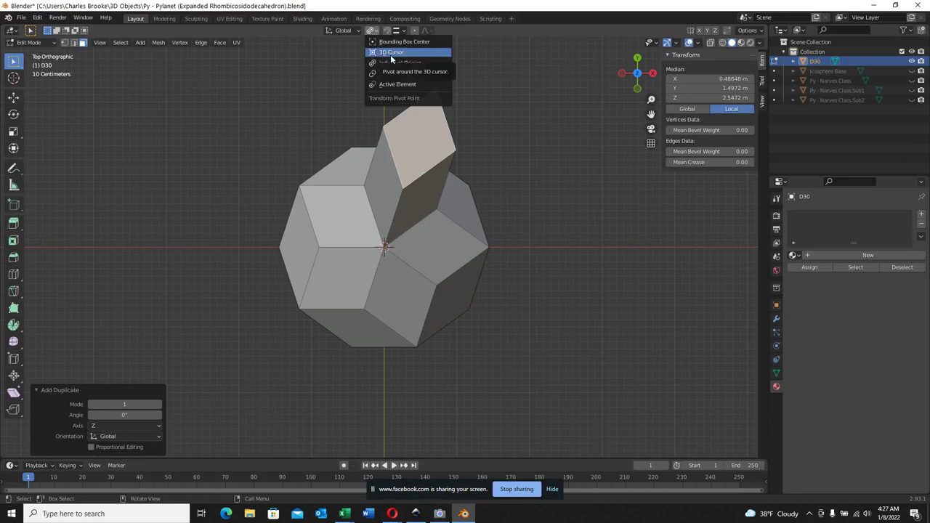
click(390, 53)
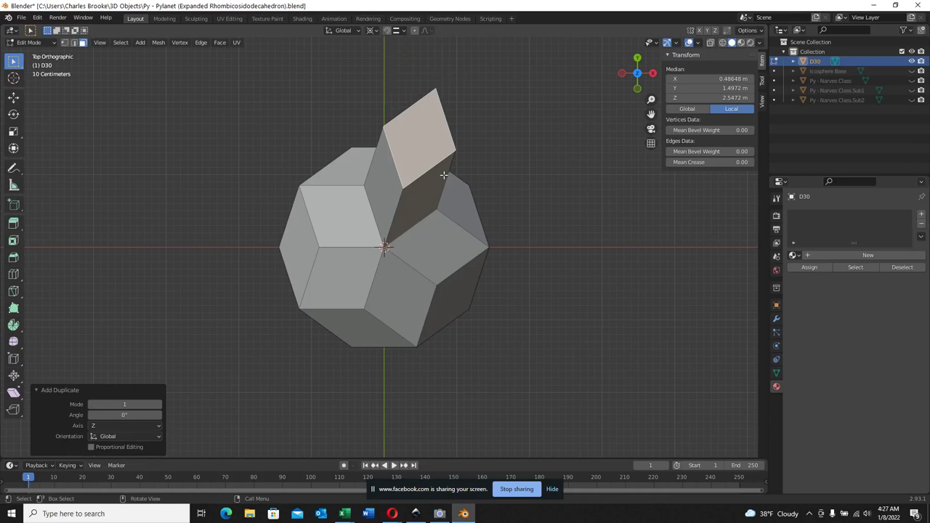
key(shift+d)
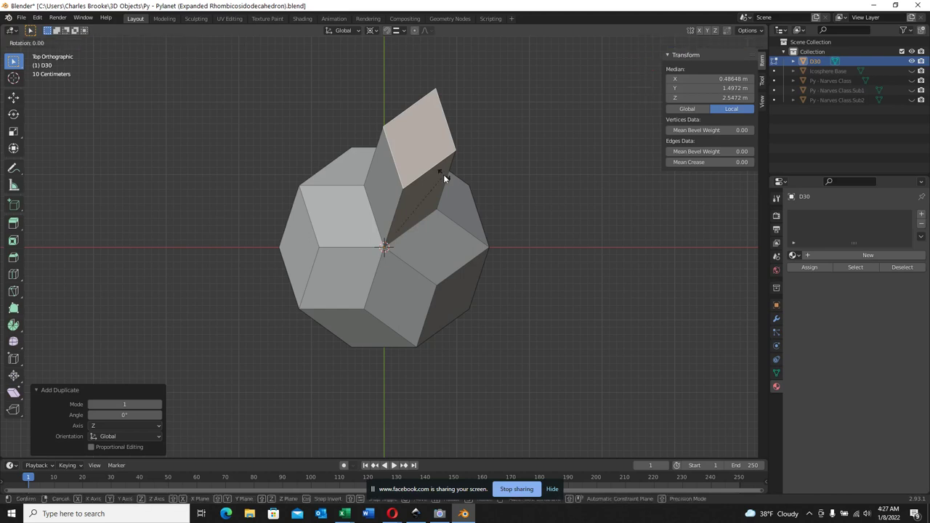
text(r72)
key(Return)
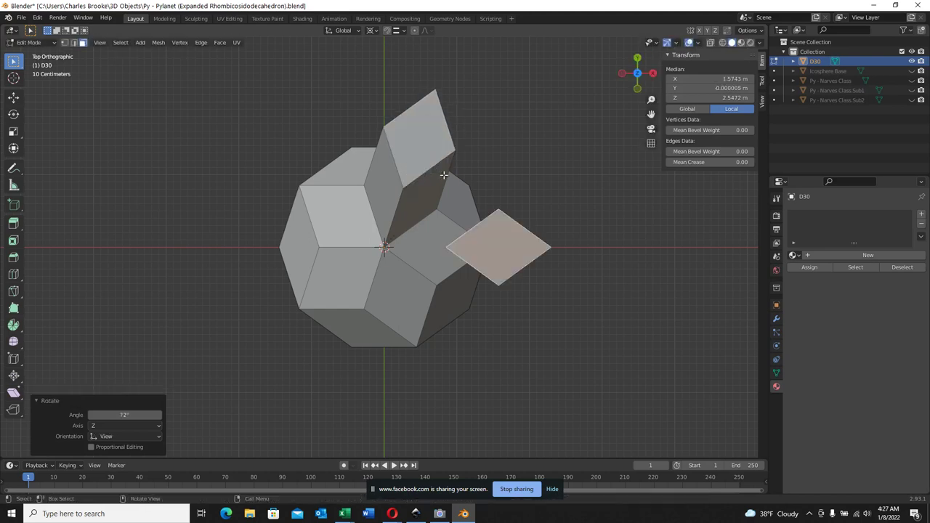
Add further 72°-rotated rhombus copies until the five-fold ring around the centre is complete
key(r)
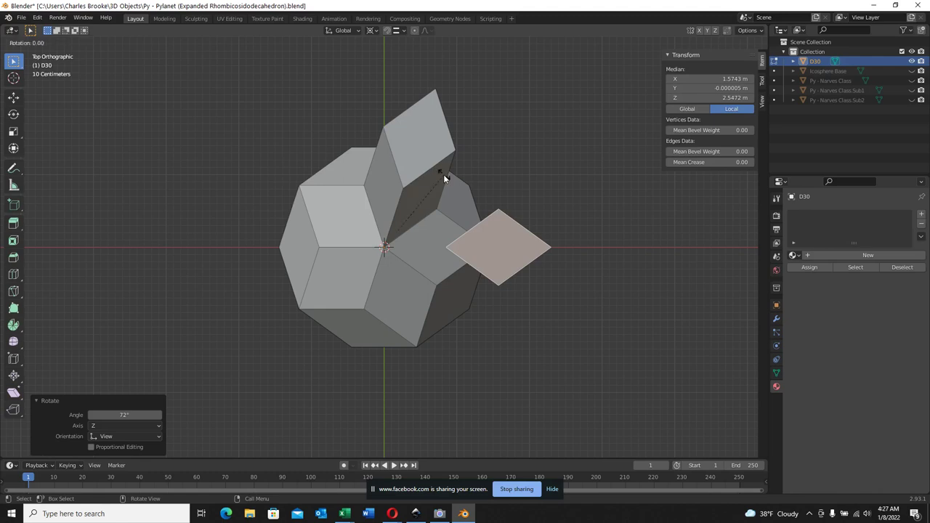
key(Escape)
key(shift+r)
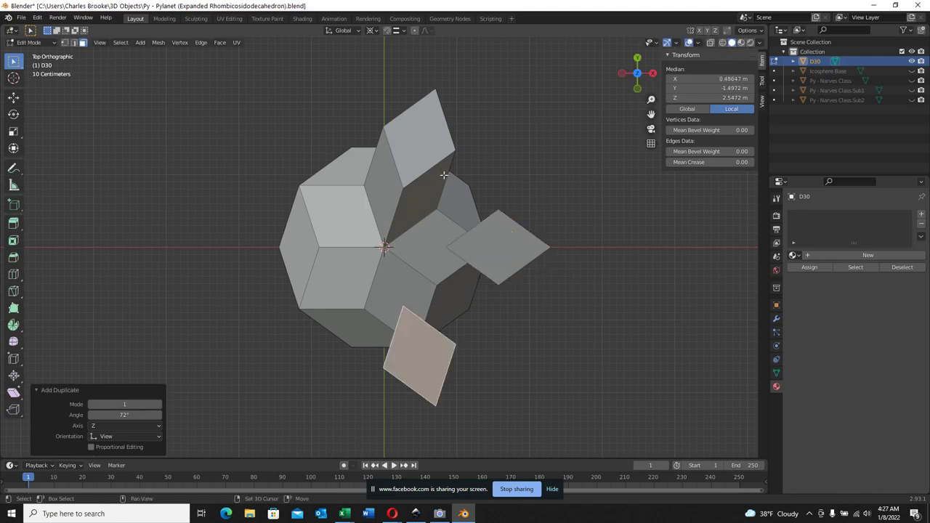
text(r72)
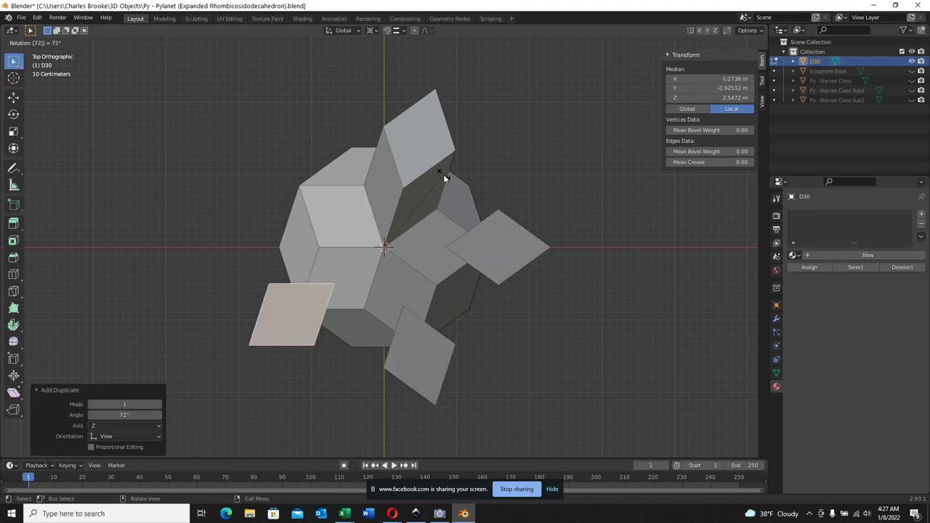
key(Return)
key(shift+d)
text(r)
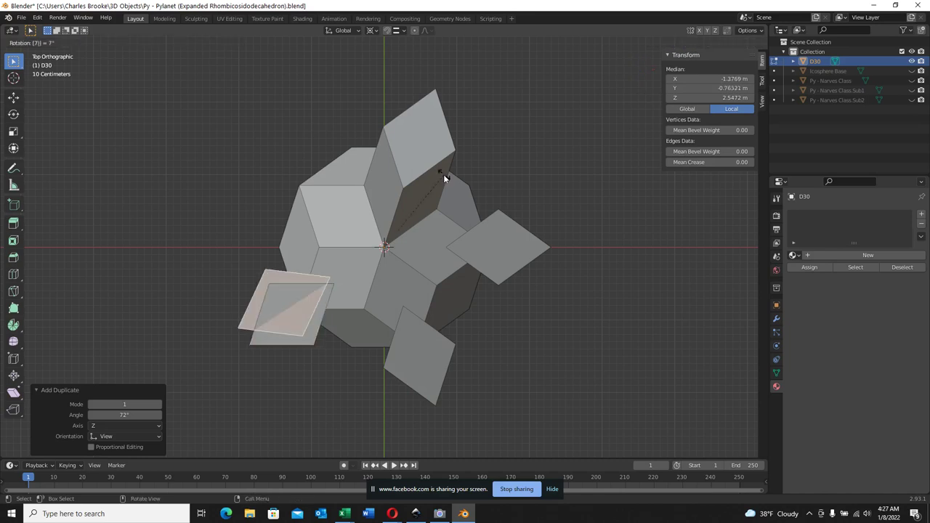
text(72)
key(Return)
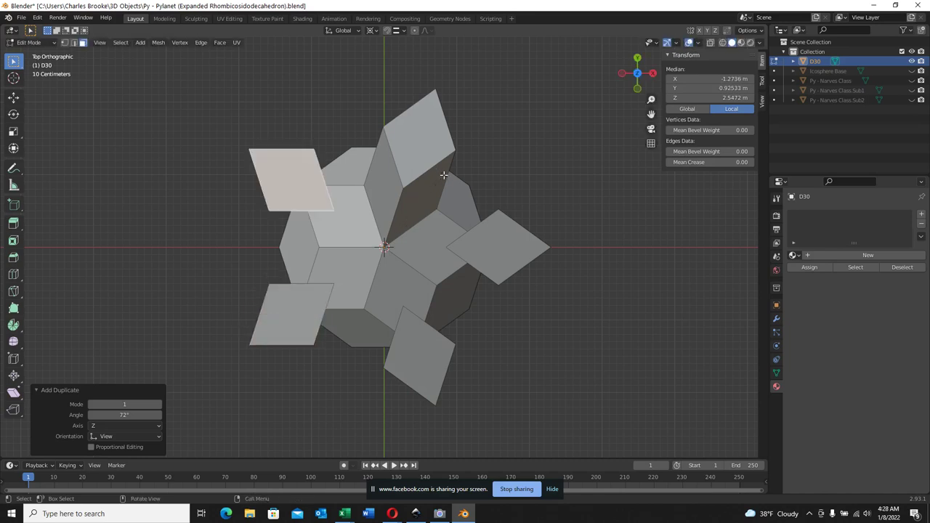
middle_drag(487, 317, 447, 279)
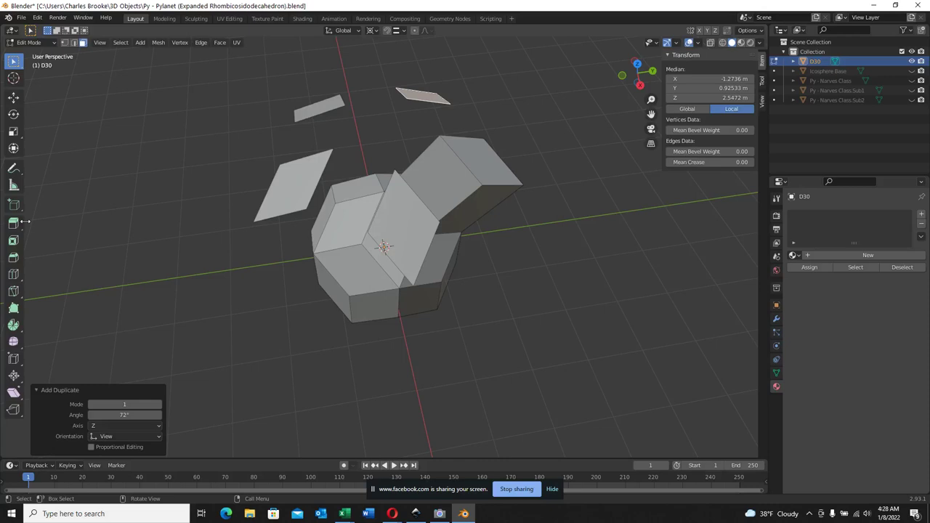
Measure the spans between floating rhombi and mesh corners, each reading about 1.00001 m
click(14, 186)
drag(345, 107, 334, 147)
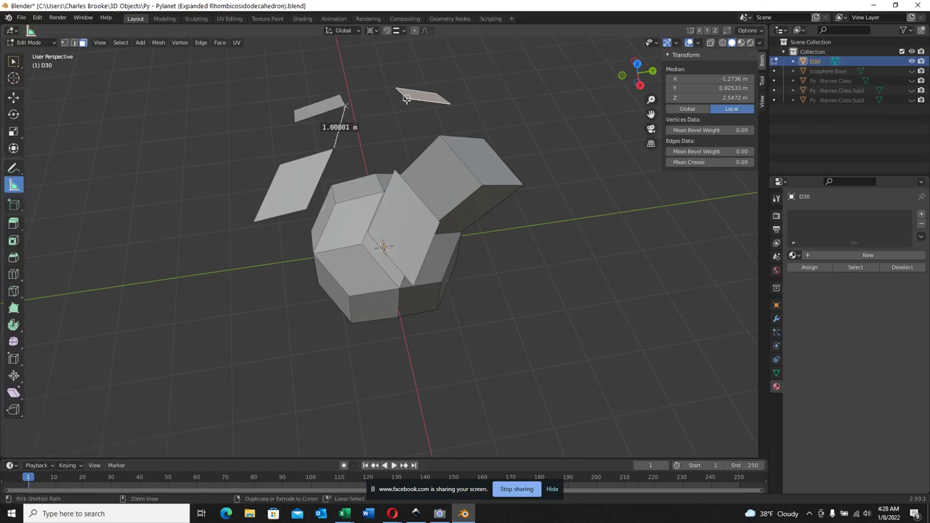
drag(345, 106, 399, 96)
drag(395, 170, 333, 148)
ctrl+drag(439, 135, 395, 170)
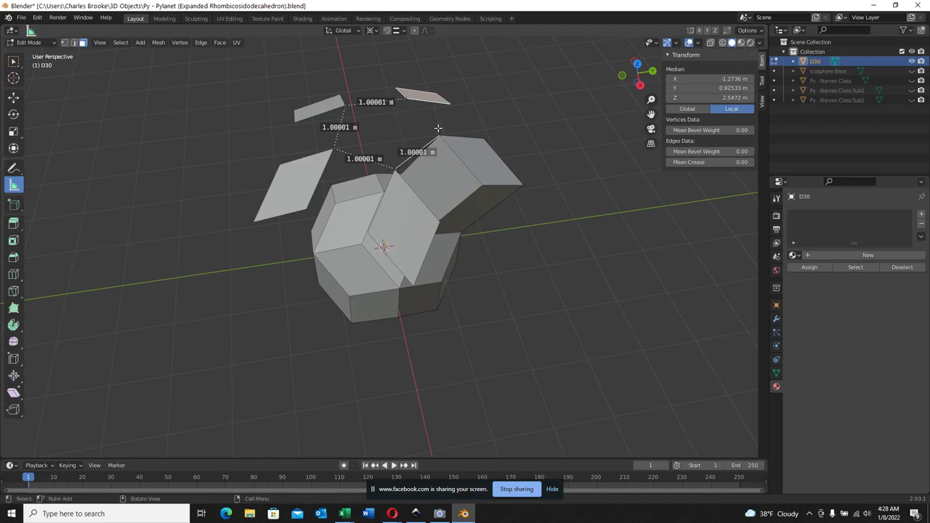
mouse_move(439, 129)
ctrl+mouse_down()
mouse_move(407, 100)
mouse_move(439, 135)
ctrl+mouse_up()
middle_drag(469, 164, 378, 190)
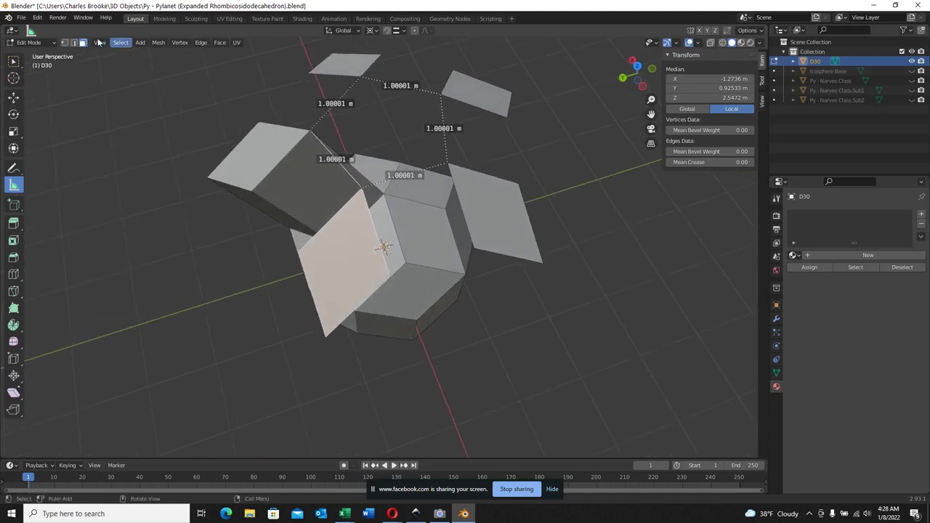
Switch to vertex select with Select Box and pick a corner vertex of the top opening
click(64, 42)
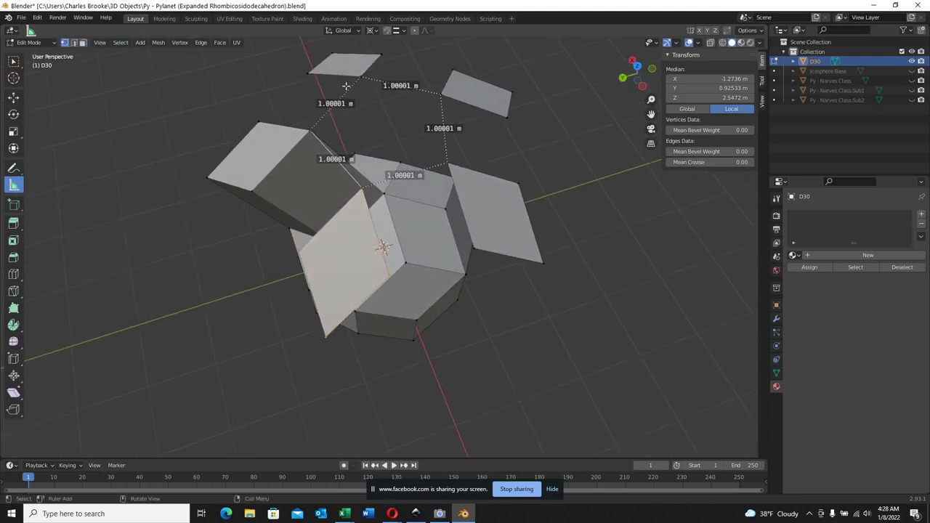
click(13, 61)
click(363, 79)
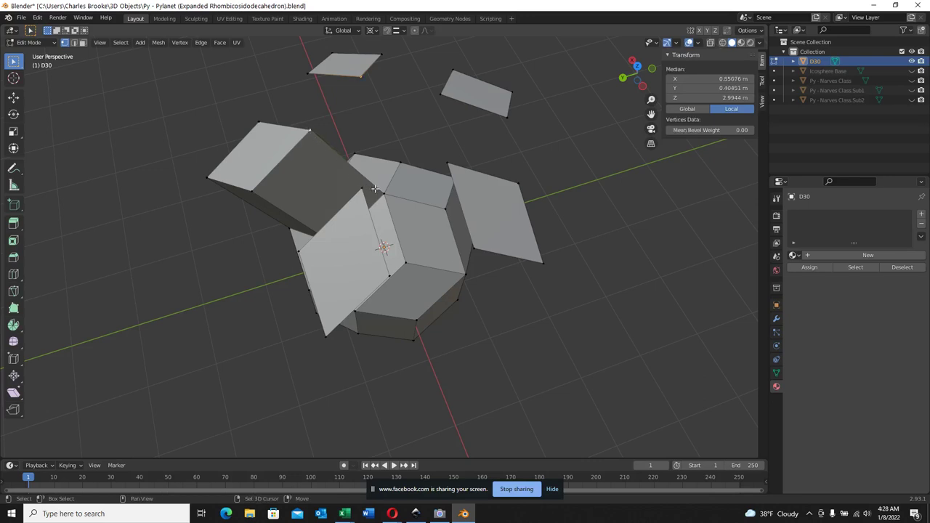
Select the remaining inner rhombus corners and fill a pentagon face across them
shift+click(425, 173)
shift+click(449, 163)
shift+click(440, 93)
key(f)
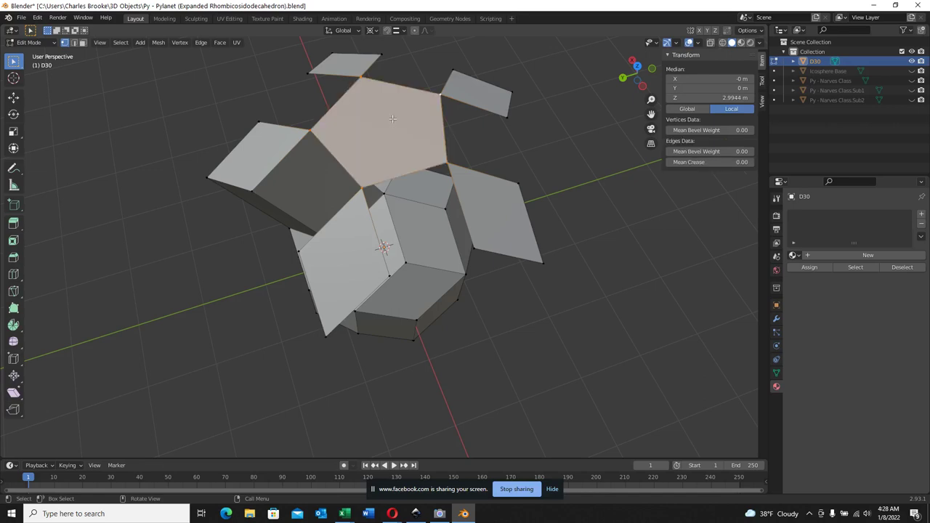
In edge select, pick the pentagon and facing rhombus edges bordering the gap to bridge it with a square face
click(74, 42)
click(450, 106)
shift+click(444, 135)
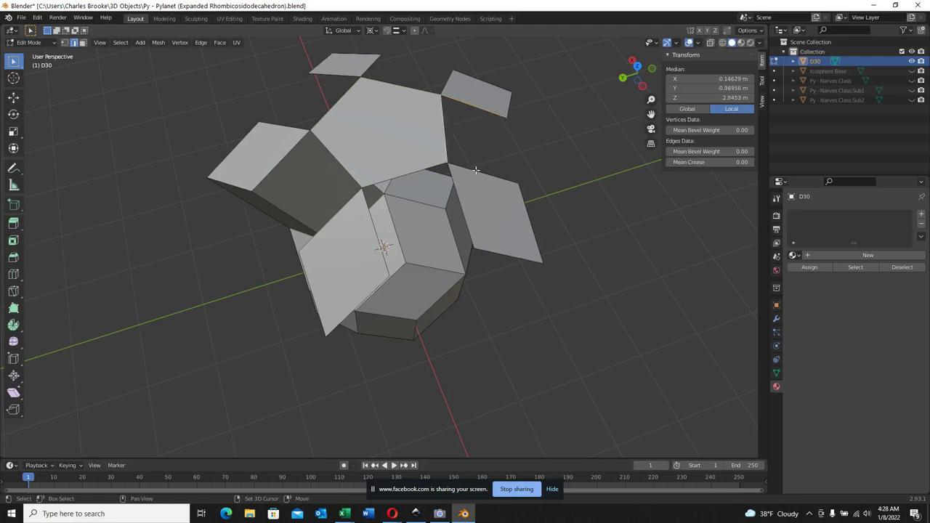
shift+click(476, 172)
shift+click(514, 149)
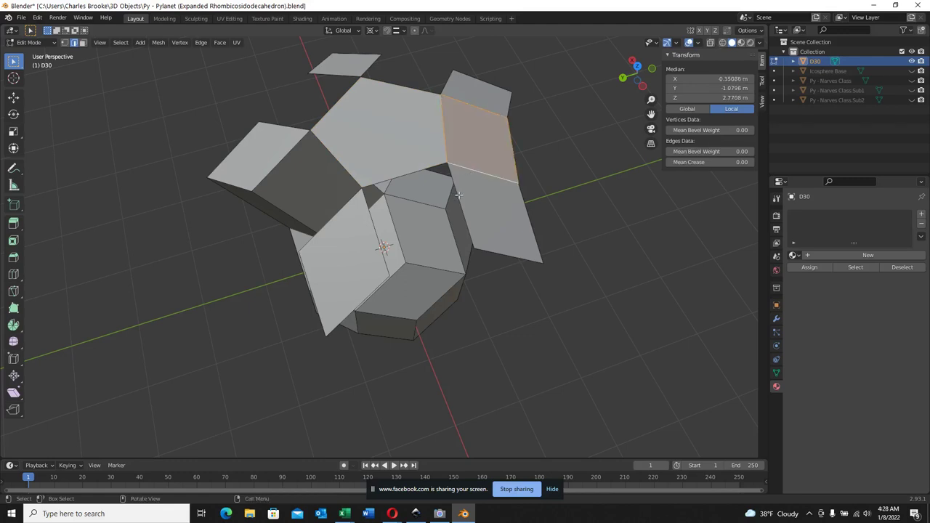
click(458, 195)
shift+click(406, 176)
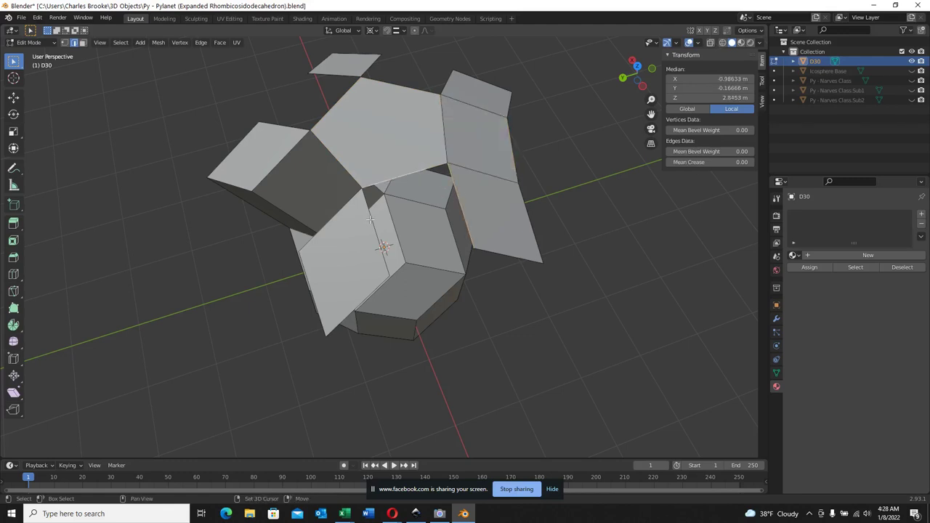
click(637, 66)
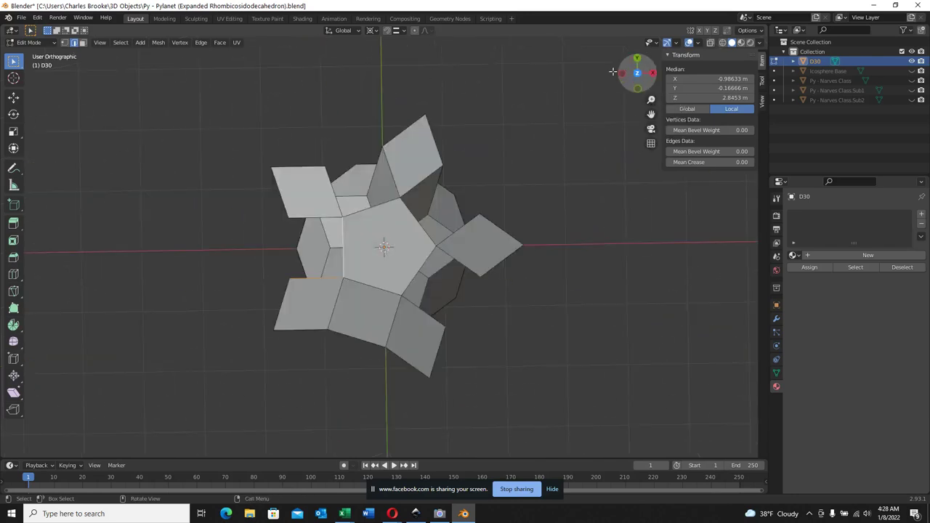
In Top view, select the square face below the pentagon and copy it 72° around
key(KP_7)
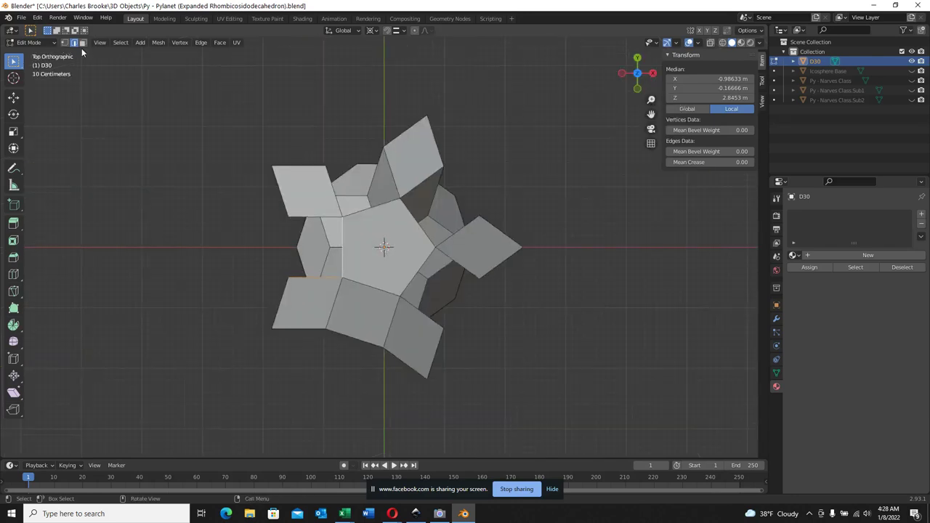
key(alt+a)
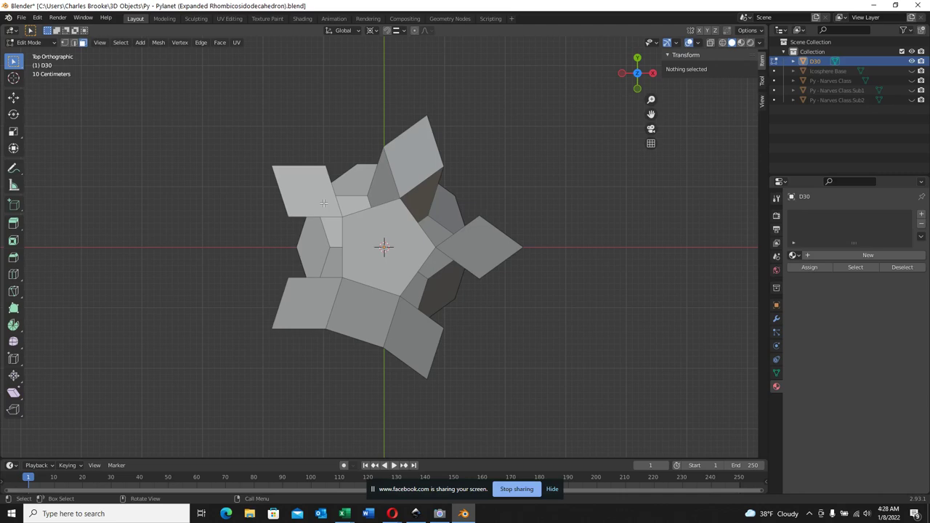
click(357, 301)
text(r)
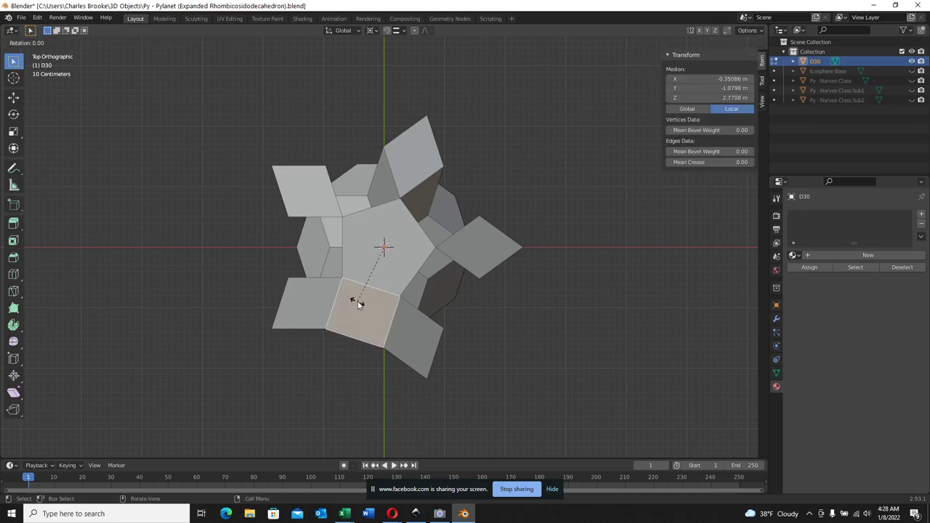
text(72)
key(Return)
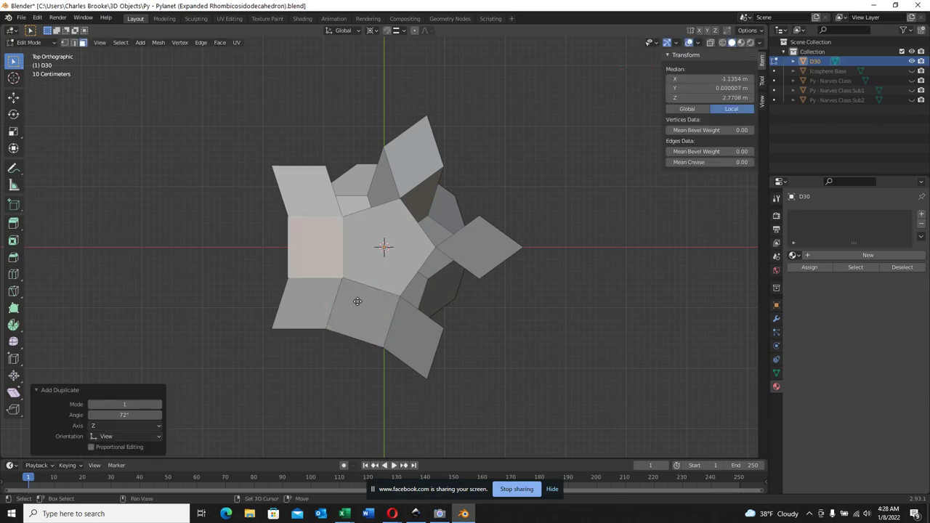
key(shift+d)
text(r72)
key(Return)
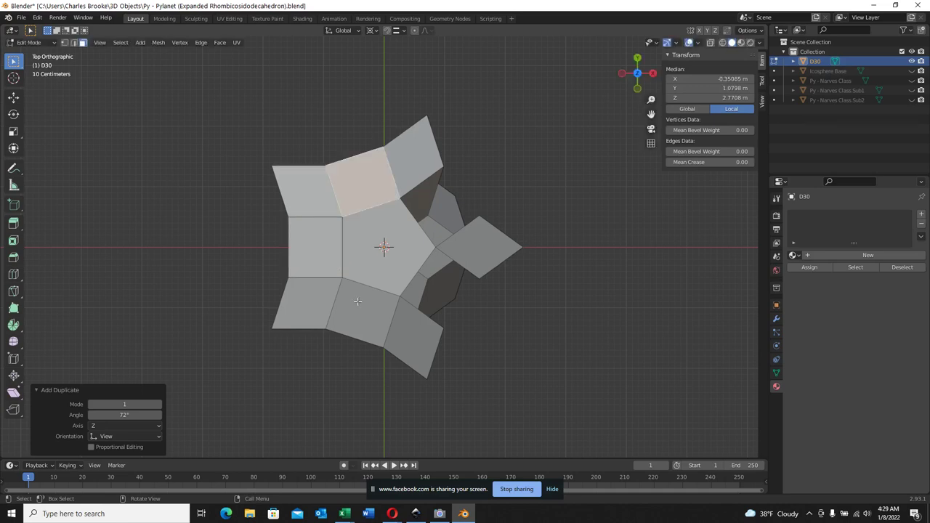
Place the remaining 72°-rotated square copies so every gap around the pentagon is filled
key(r)
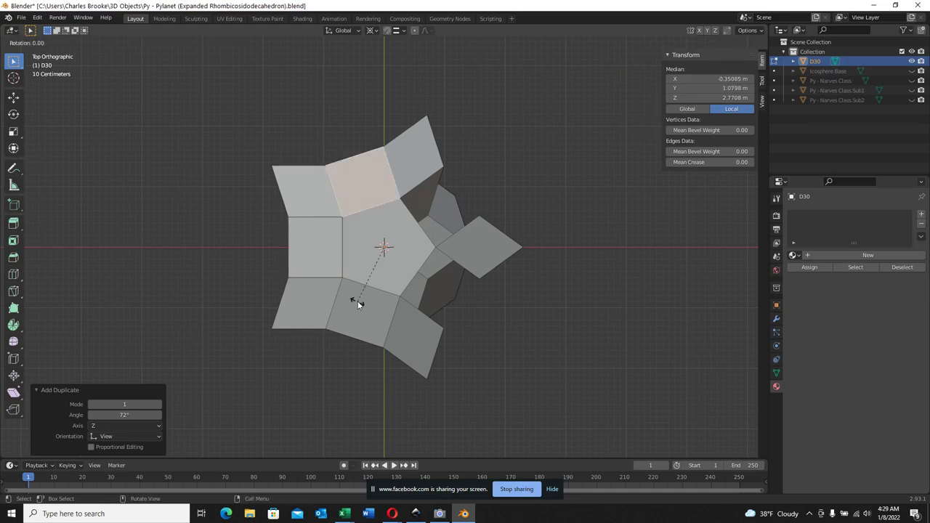
text(72)
key(Return)
key(shift+d)
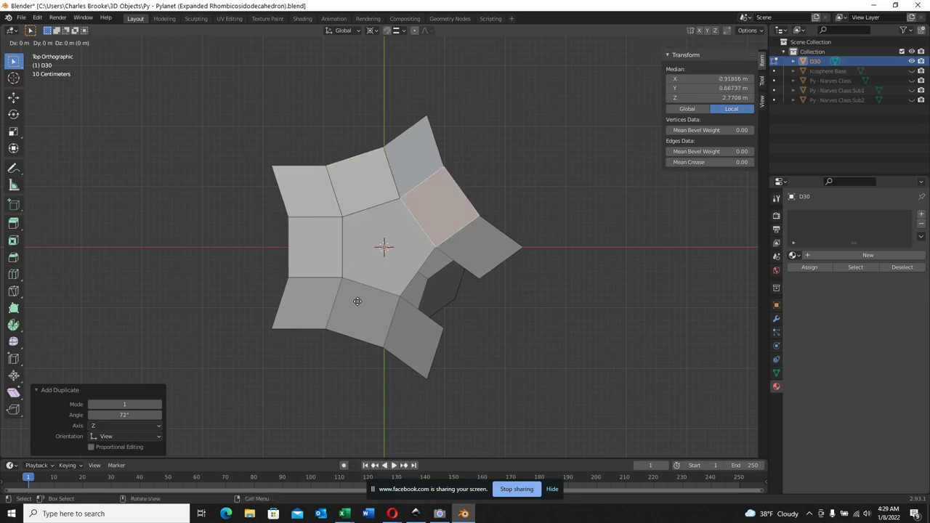
text(r7)
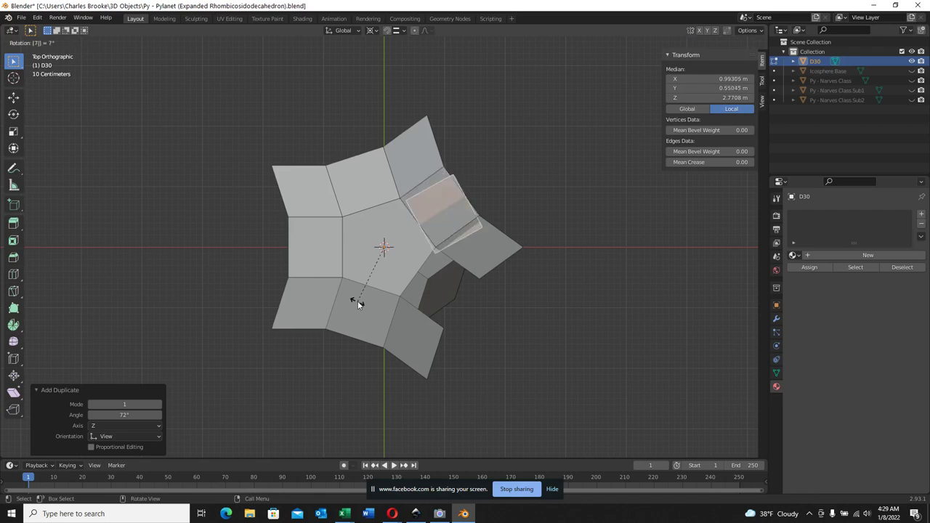
text(2)
key(Return)
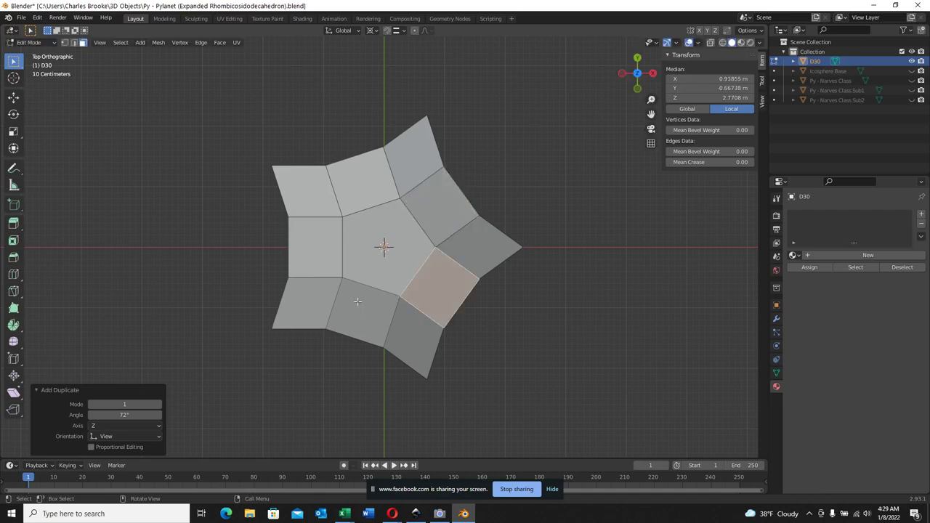
middle_drag(455, 308, 404, 172)
scroll(361, 209, up, 1)
scroll(361, 209, up, 2)
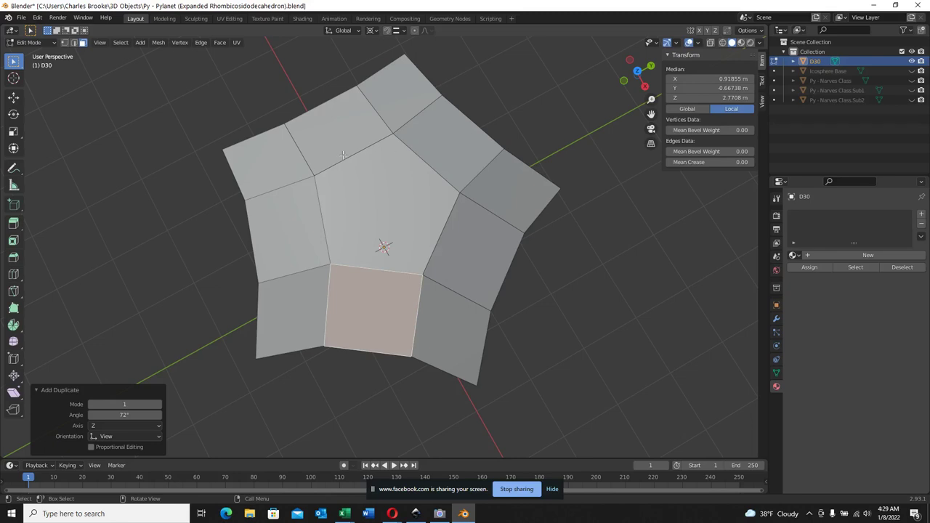
scroll(373, 264, down, 1)
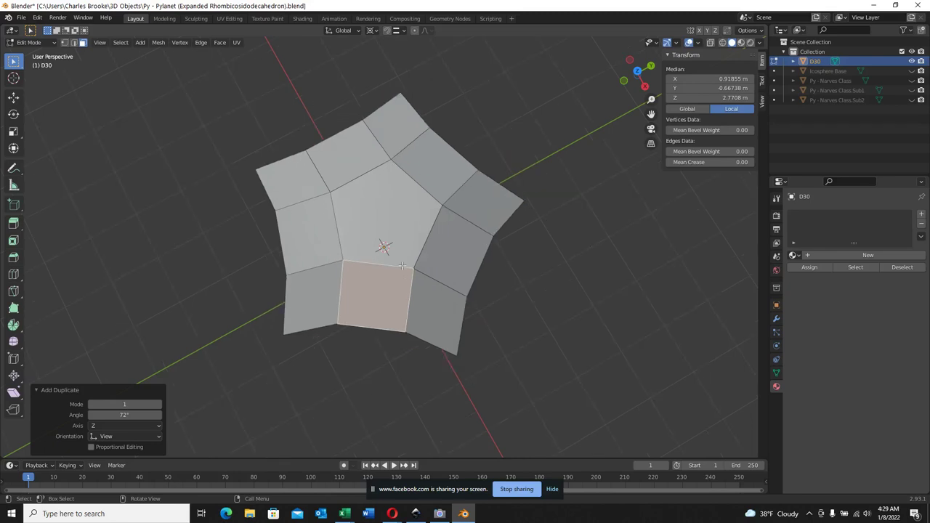
middle_drag(412, 313, 335, 234)
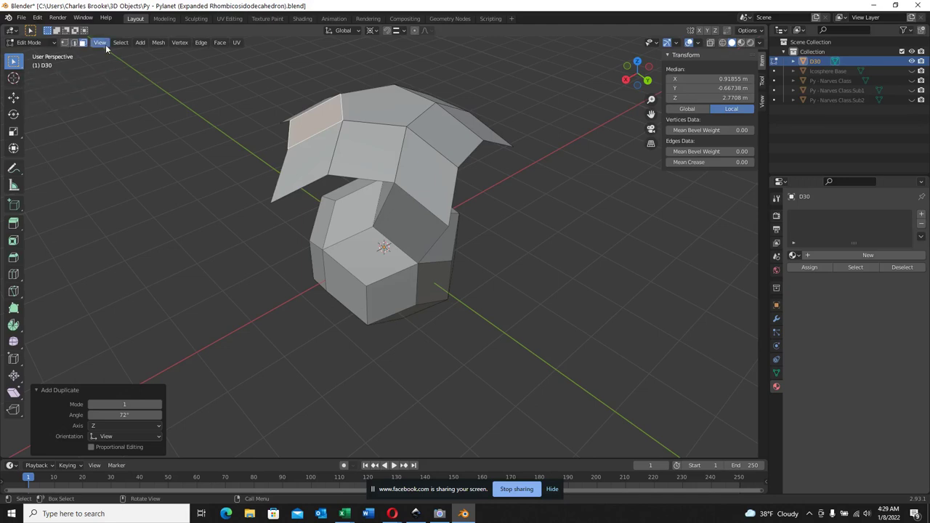
drag(638, 66, 259, 150)
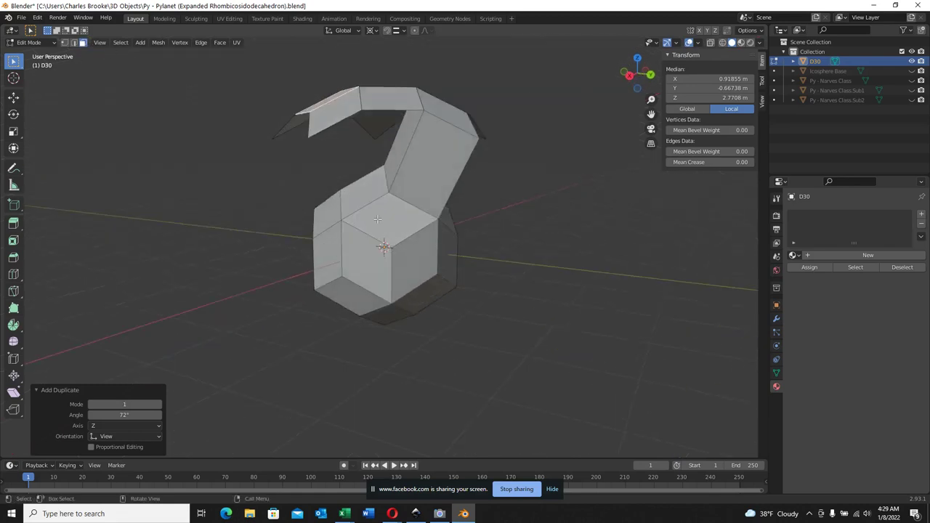
middle_drag(337, 193, 374, 222)
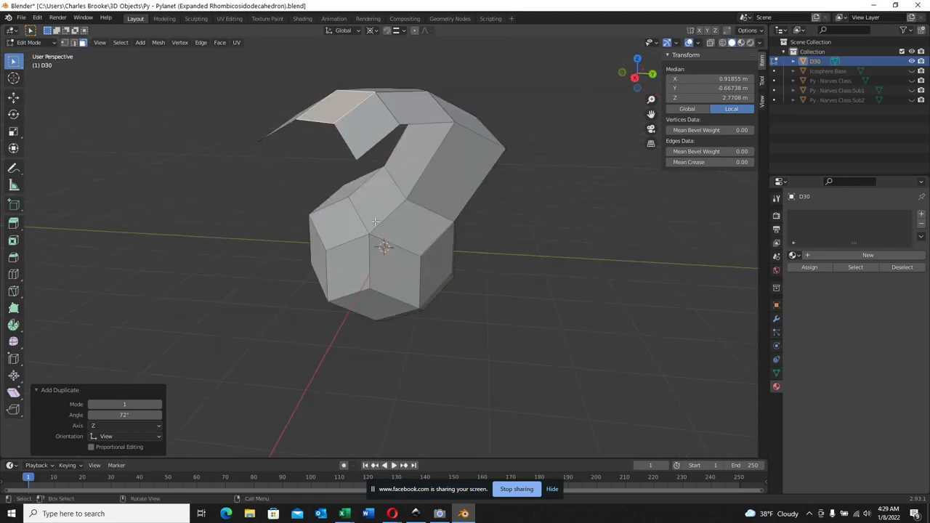
Extrude the front and left-front square faces 1.618034 m each along their normals
click(420, 229)
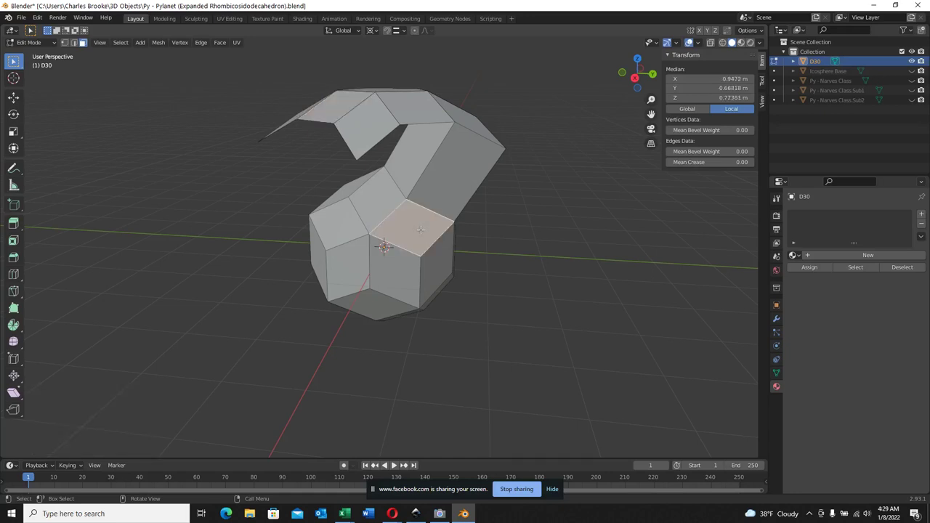
middle_drag(421, 230, 433, 233)
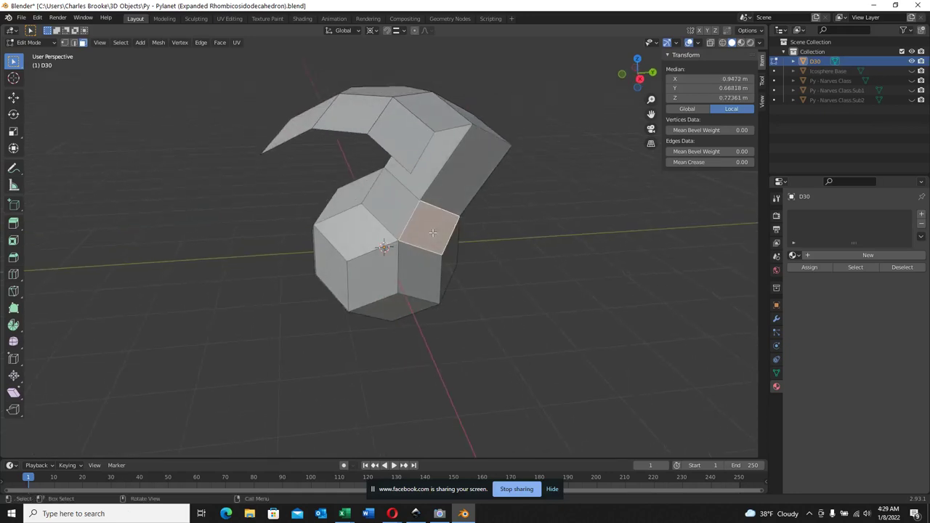
text(e)
text(1)
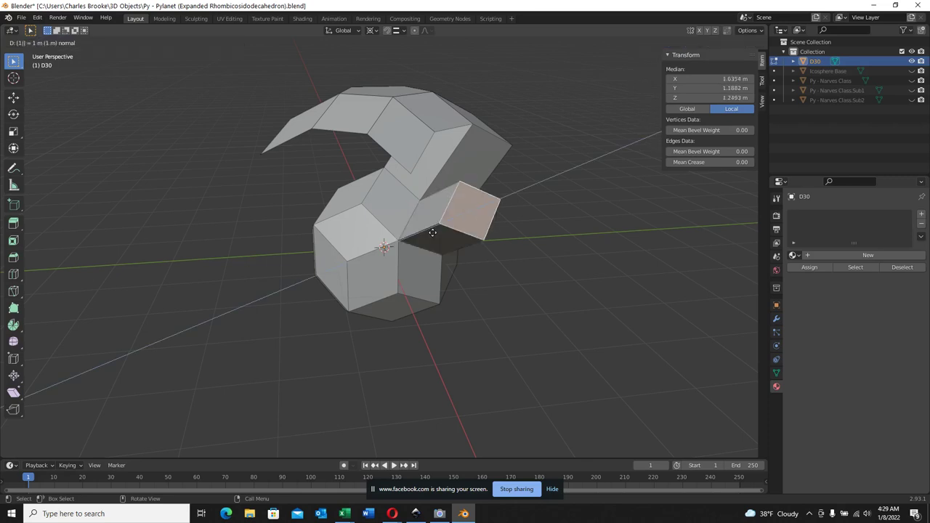
text(.6)
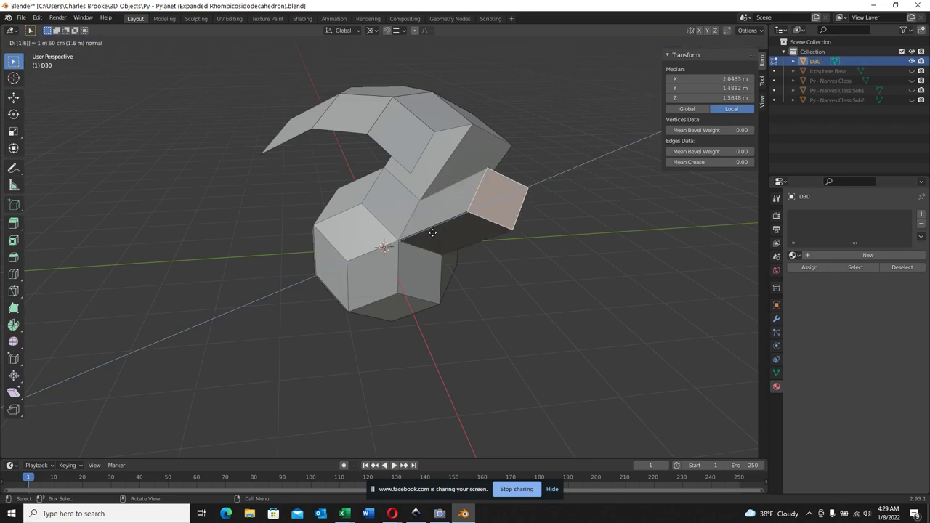
text(18034)
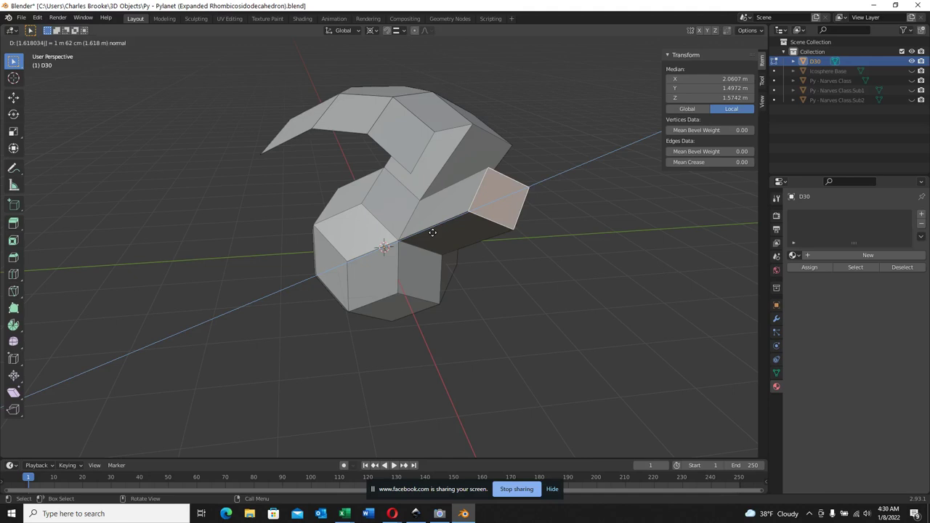
key(Return)
middle_drag(460, 181, 327, 245)
click(347, 242)
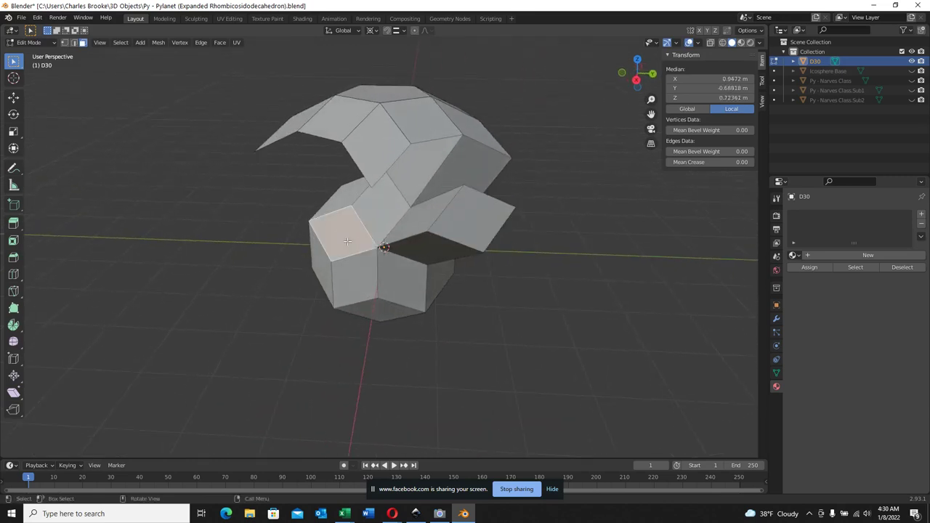
text(e)
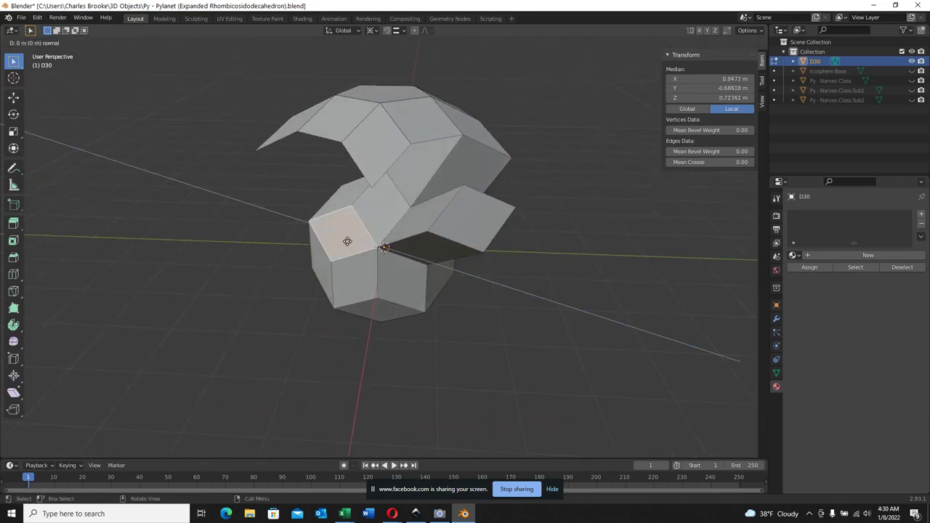
text(1.6180)
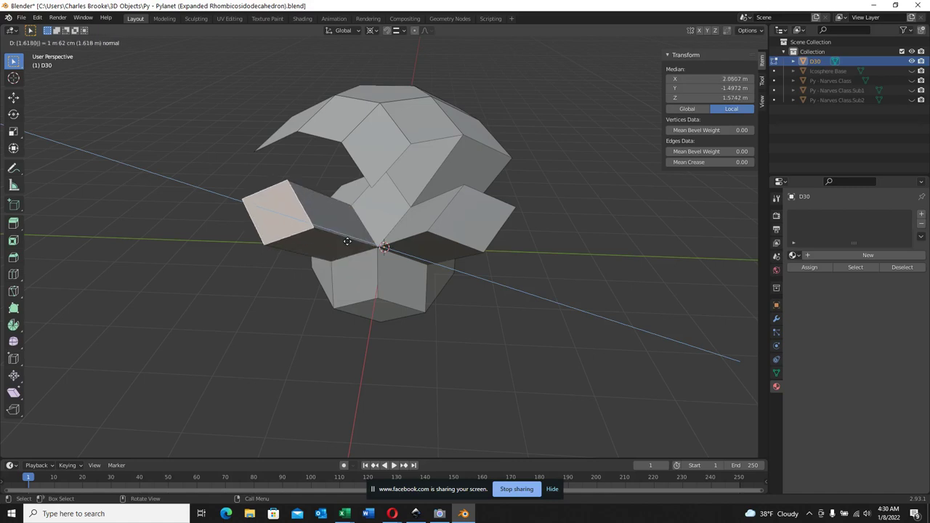
text(34)
key(Return)
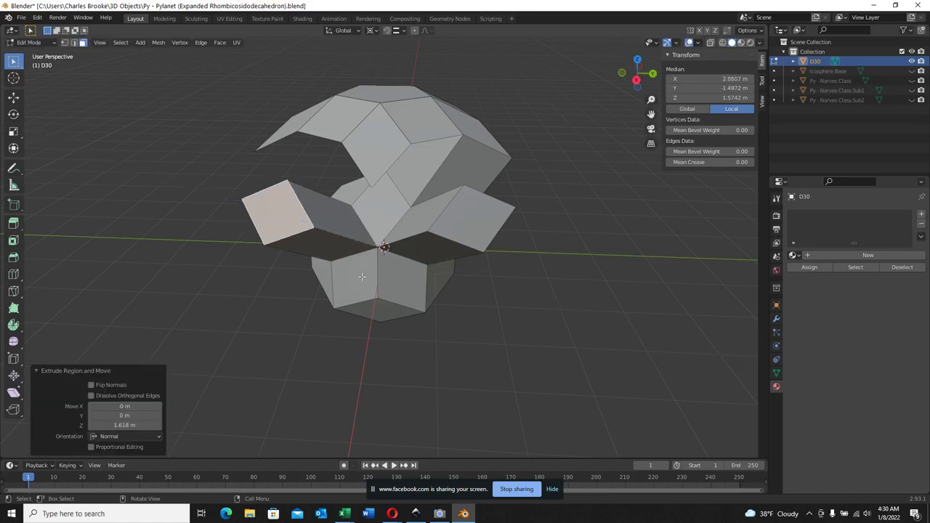
Extrude the front and neighbouring lower square faces outward 1.618 m each, then use edge select
click(362, 276)
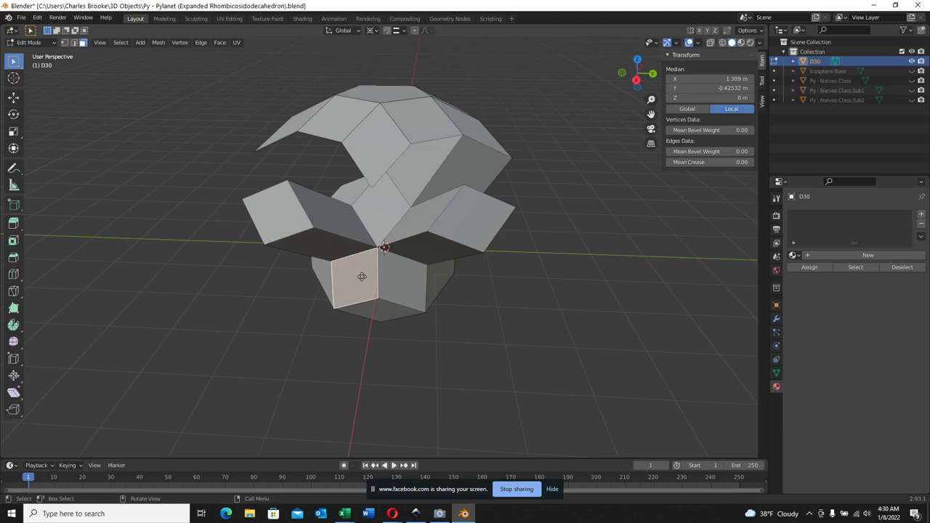
key(e)
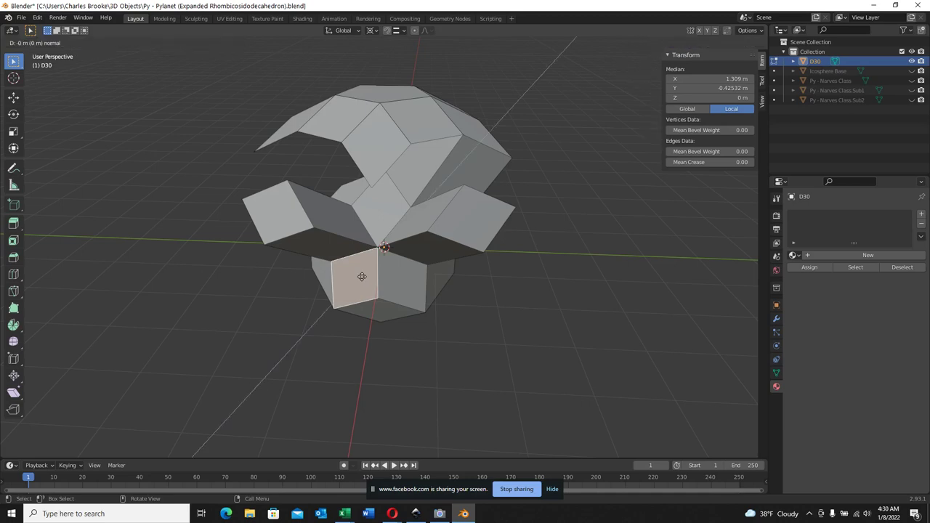
text(1.618034)
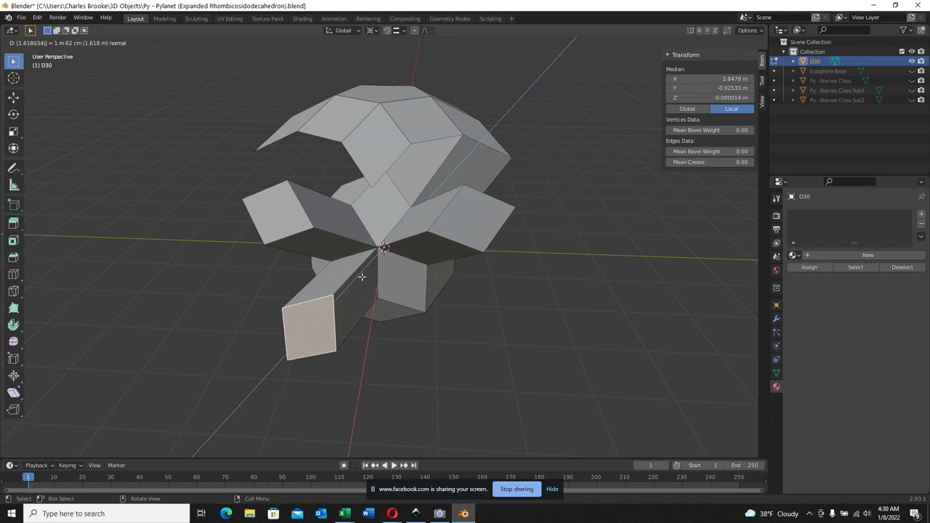
key(Return)
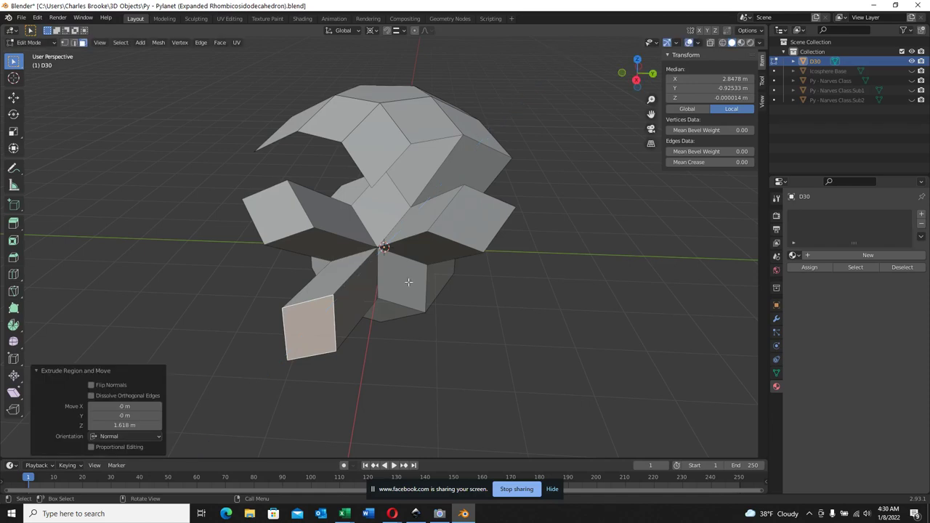
click(408, 282)
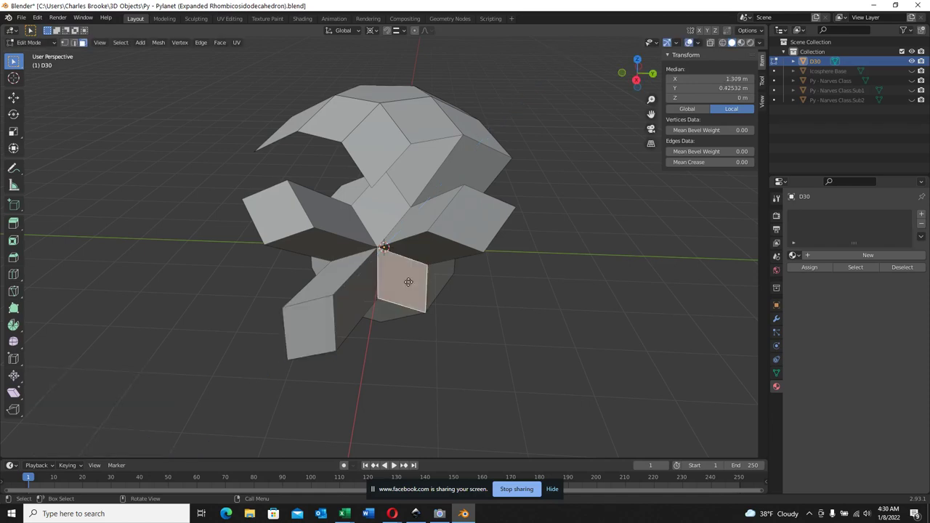
text(e)
text(1)
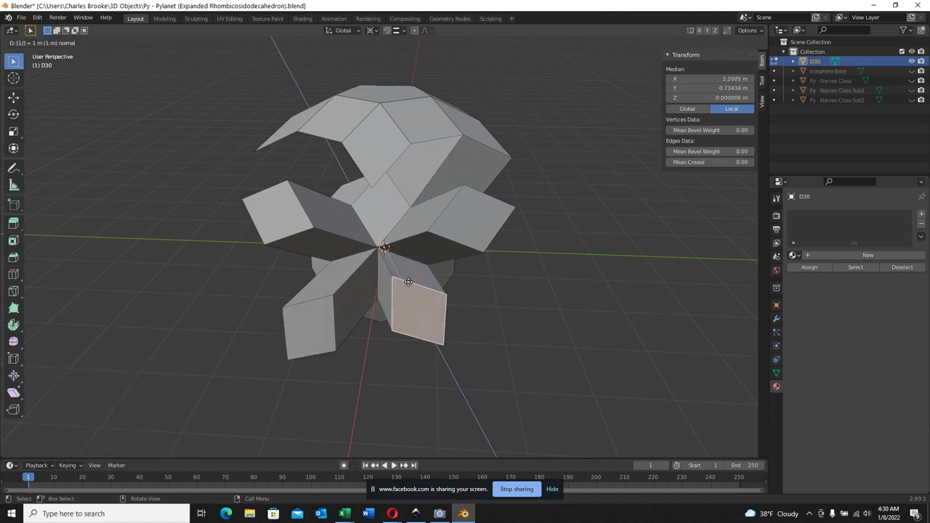
text(.618034)
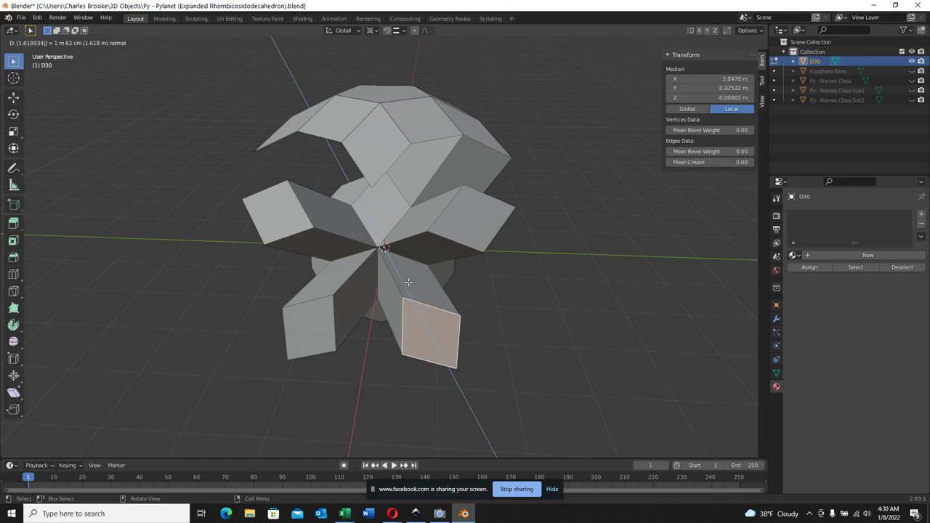
key(Return)
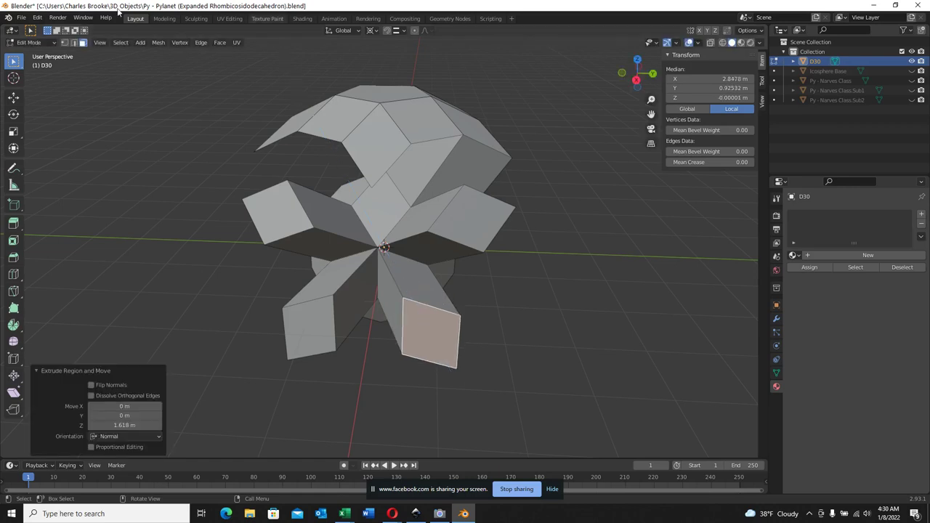
click(74, 42)
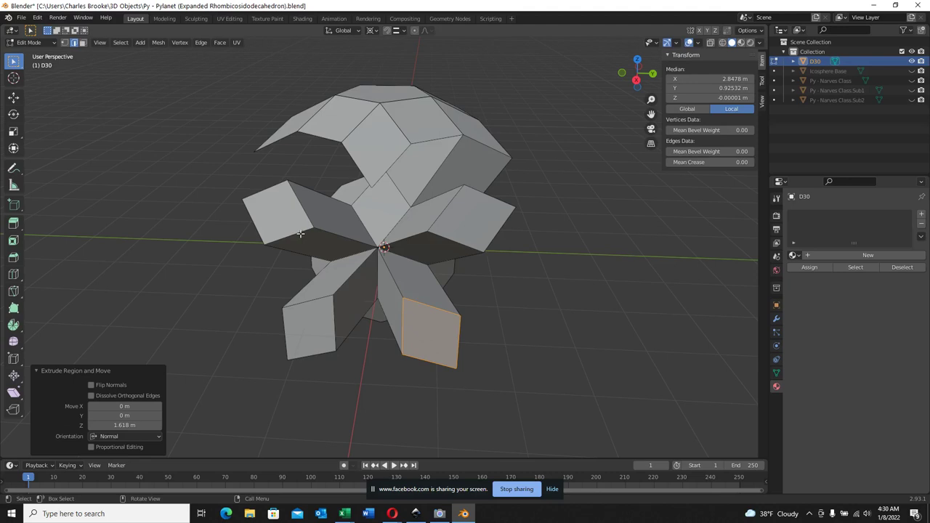
Bridge the three lower gaps between the extruded flaps with new faces
click(310, 296)
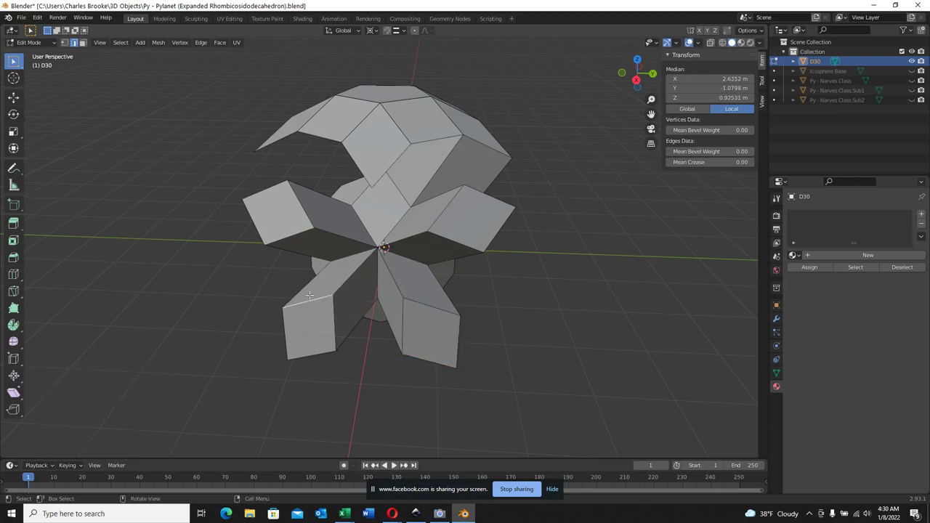
key(f)
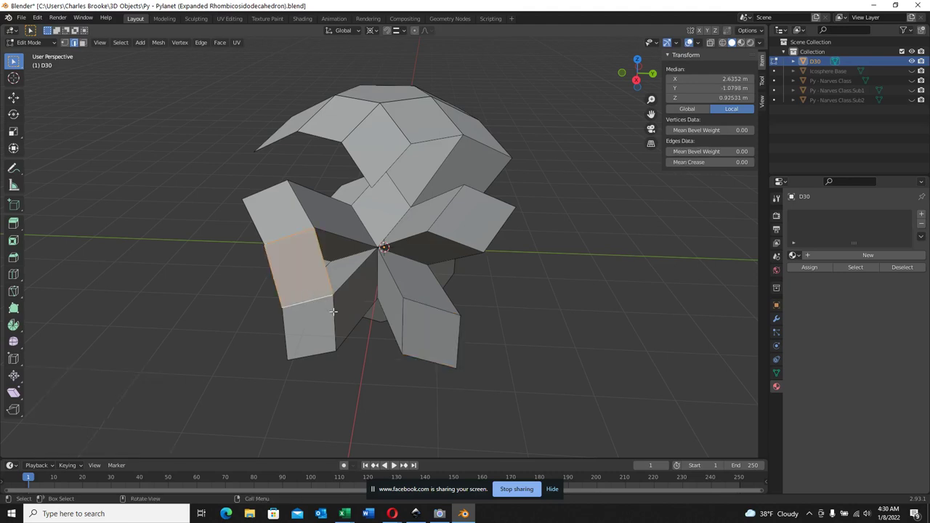
click(332, 311)
shift+click(401, 321)
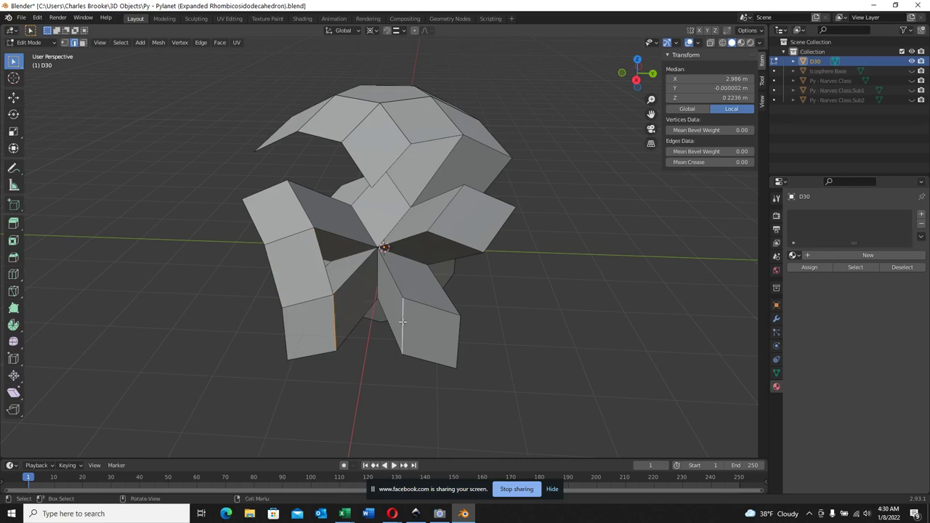
key(f)
click(420, 303)
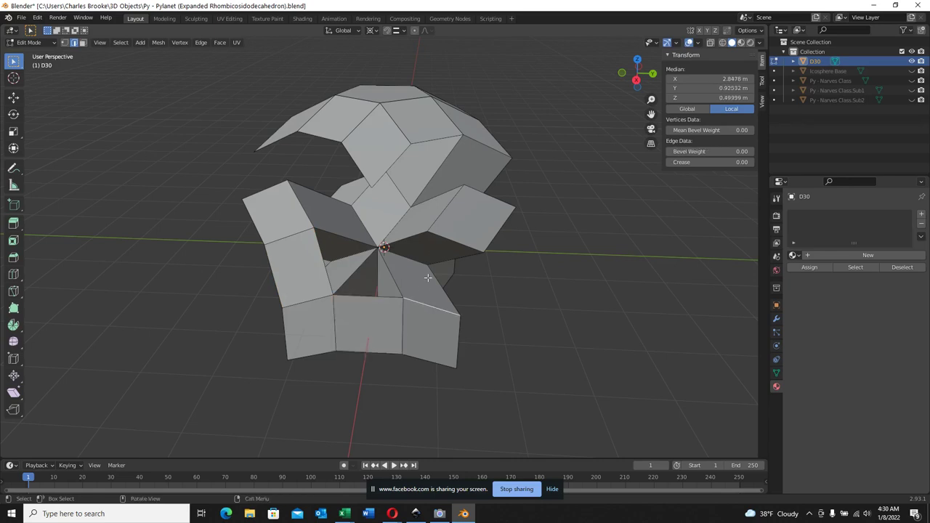
shift+click(444, 236)
key(f)
Bridge the two remaining upper diagonal gaps with new faces
click(442, 218)
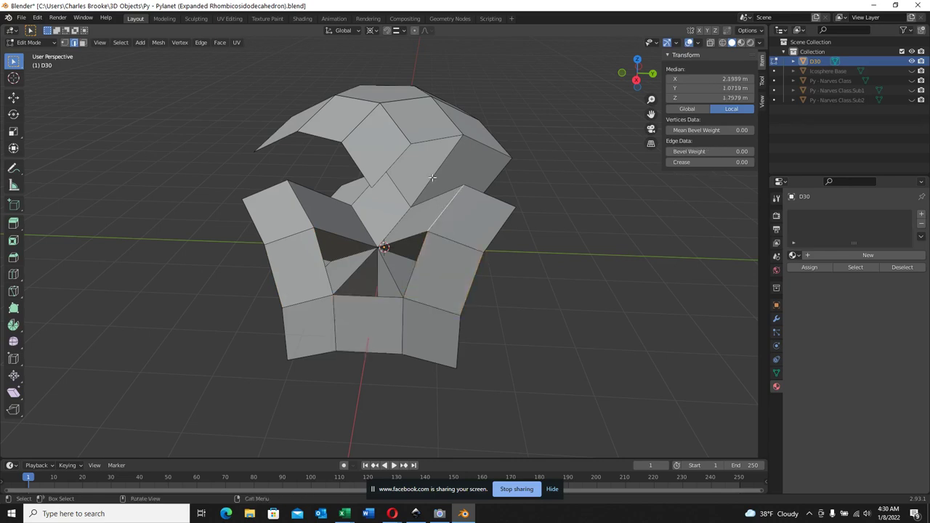
shift+click(395, 159)
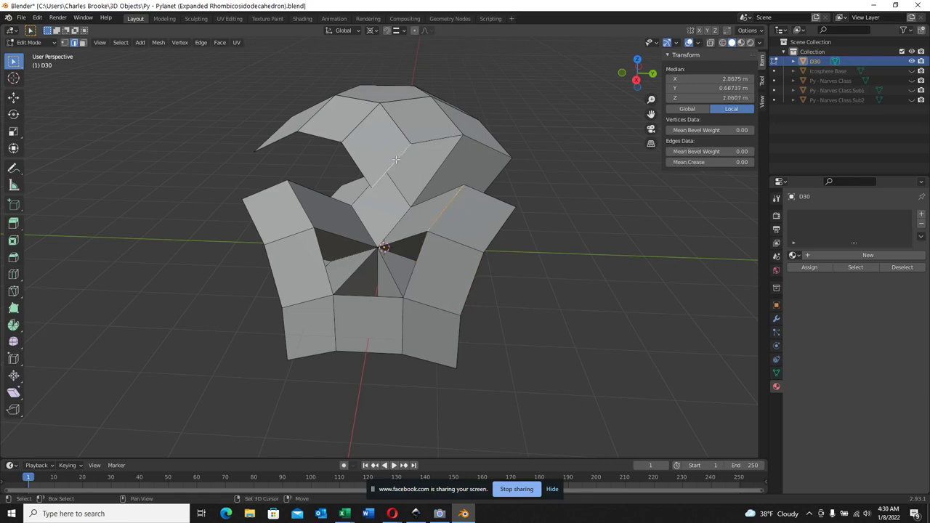
key(f)
click(353, 161)
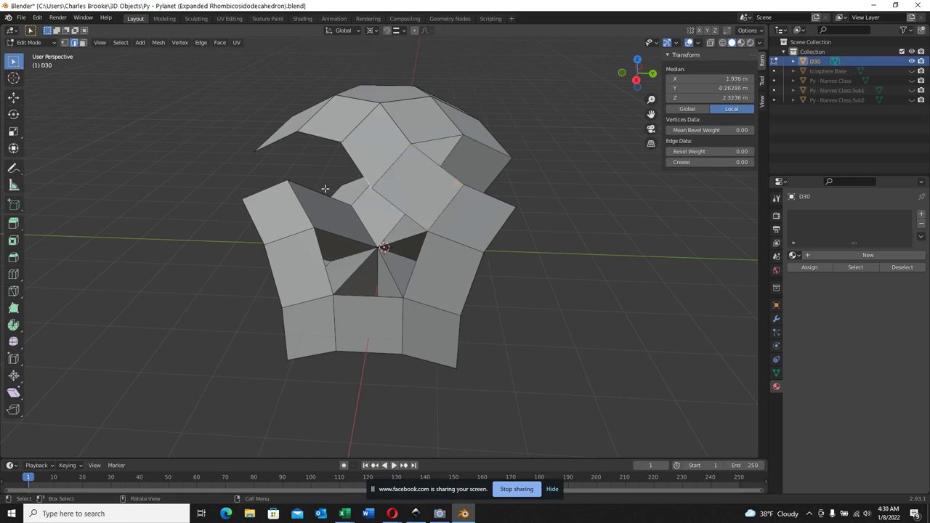
shift+click(305, 206)
key(f)
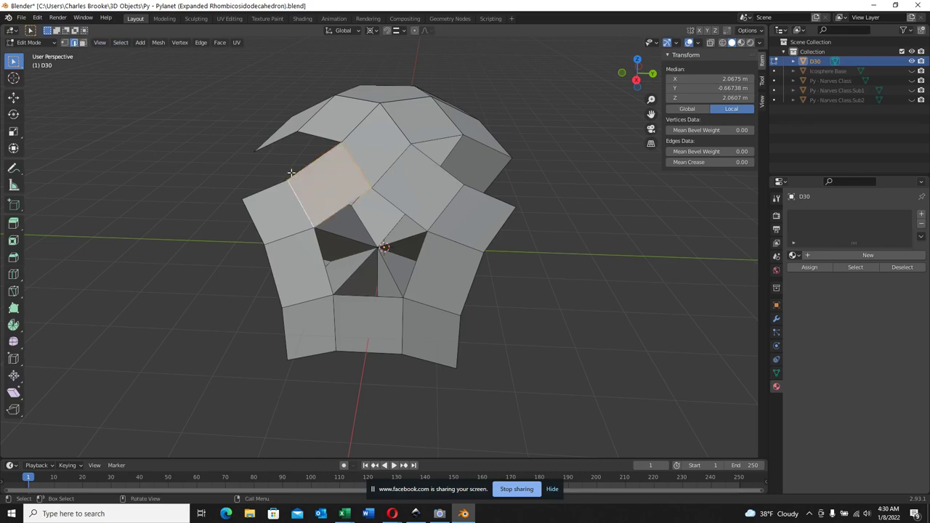
Select the five rim edges of the central hole and fill it with a pentagon face
click(361, 210)
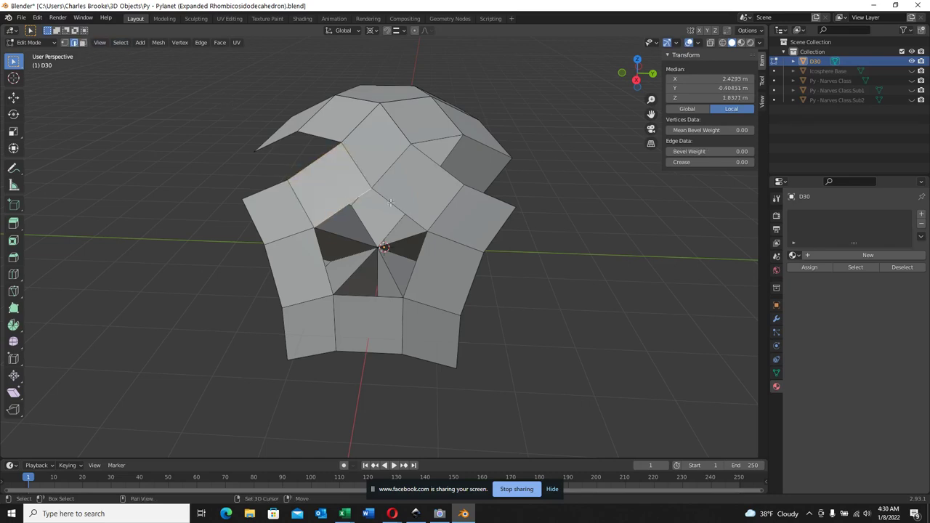
shift+click(391, 203)
shift+click(417, 259)
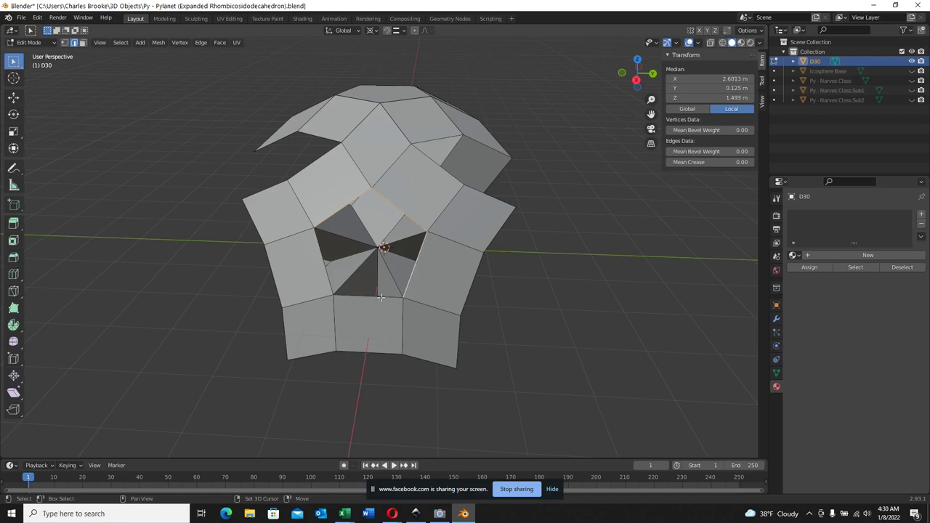
shift+click(381, 297)
shift+click(320, 252)
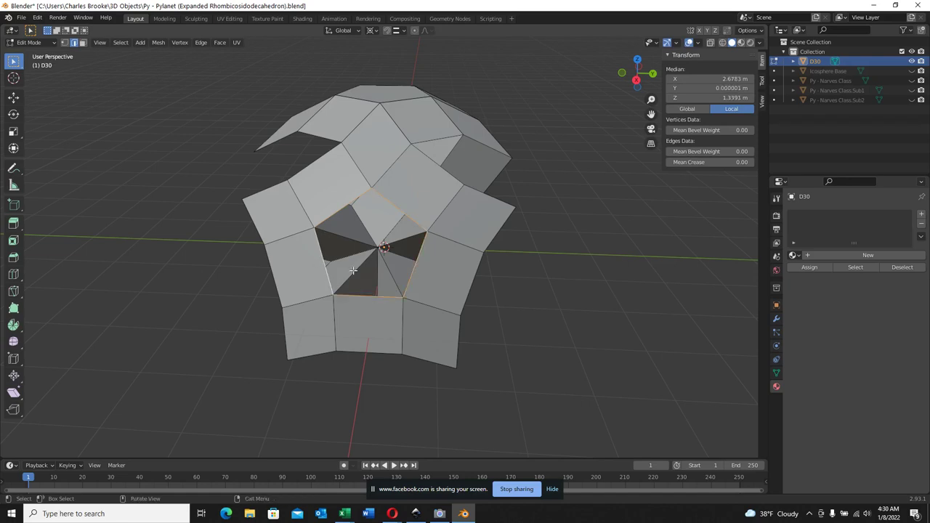
key(f)
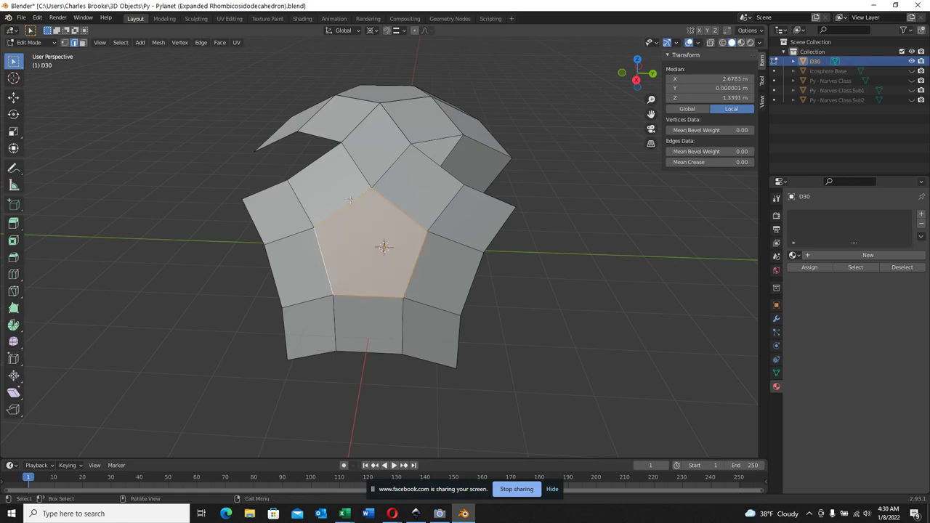
Orbit around the partial shell to inspect the joined arms and the opening from above
scroll(423, 205, down, 1)
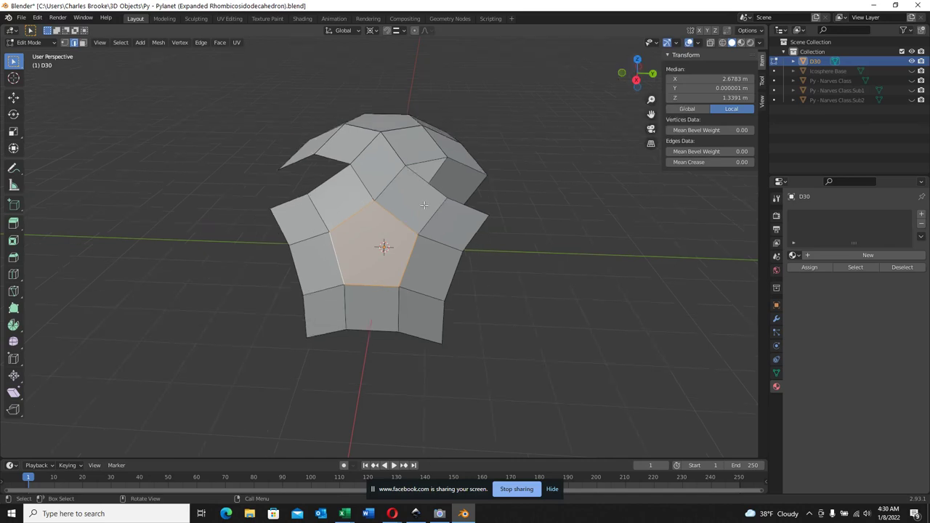
middle_drag(423, 205, 349, 240)
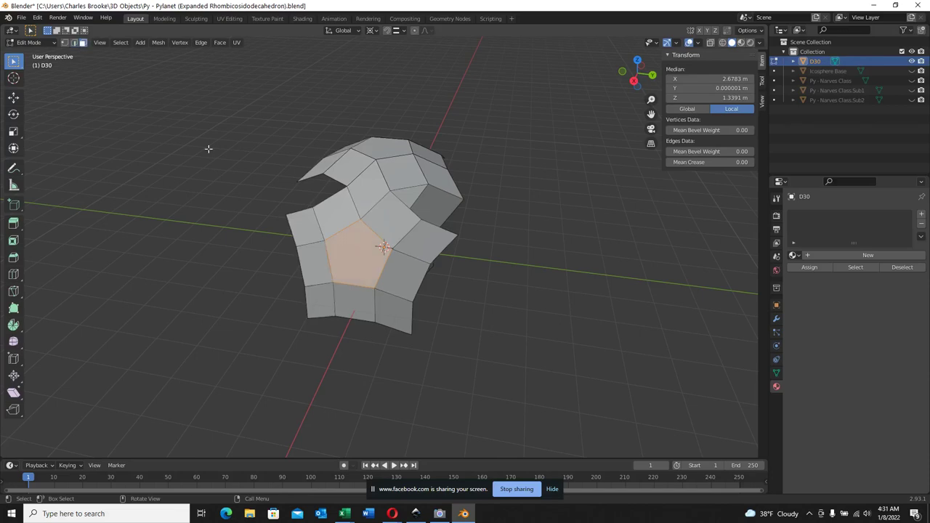
middle_drag(391, 263, 375, 214)
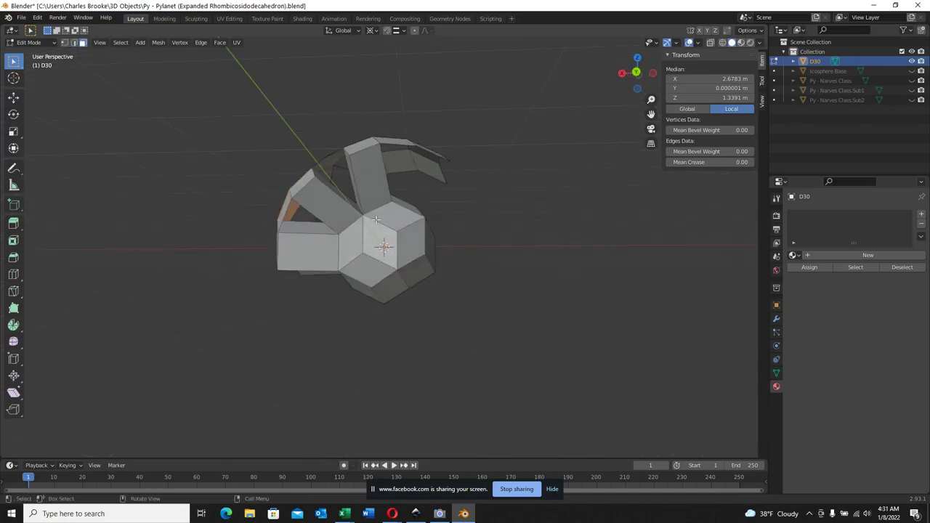
scroll(375, 217, up, 2)
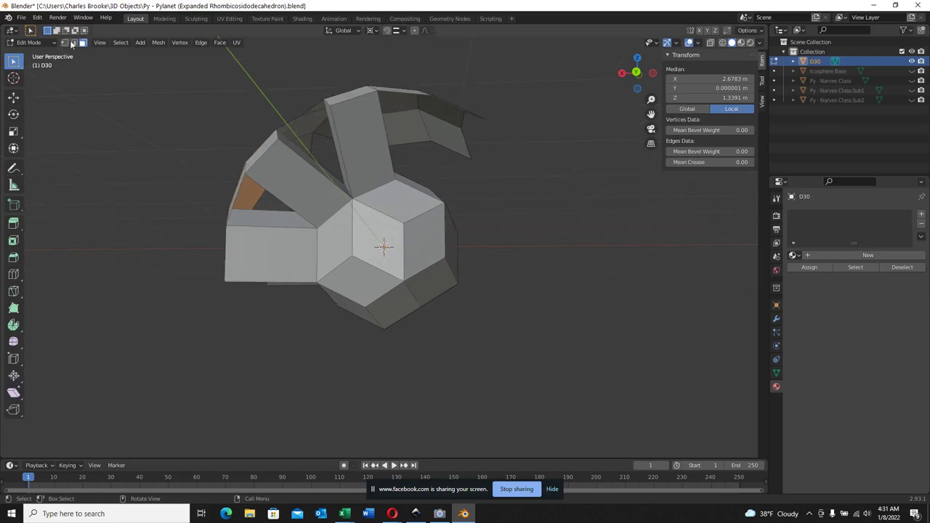
middle_drag(298, 155, 377, 147)
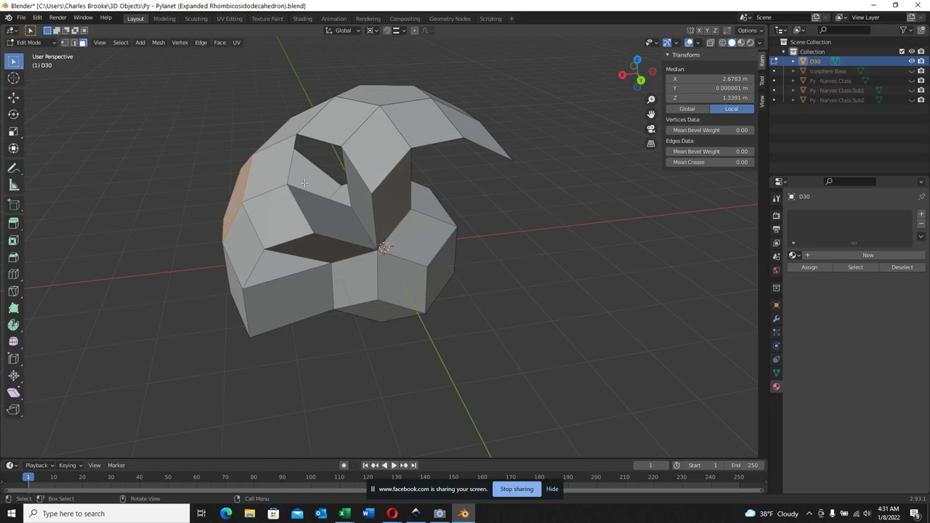
middle_drag(322, 207, 331, 225)
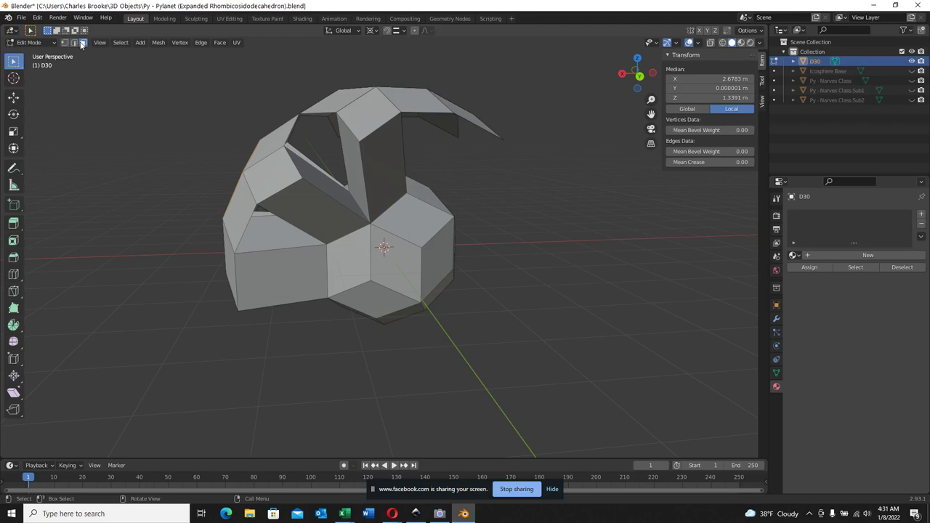
click(73, 42)
With X-Ray on, box-select the connecting edges between ball and shell and delete them
click(324, 173)
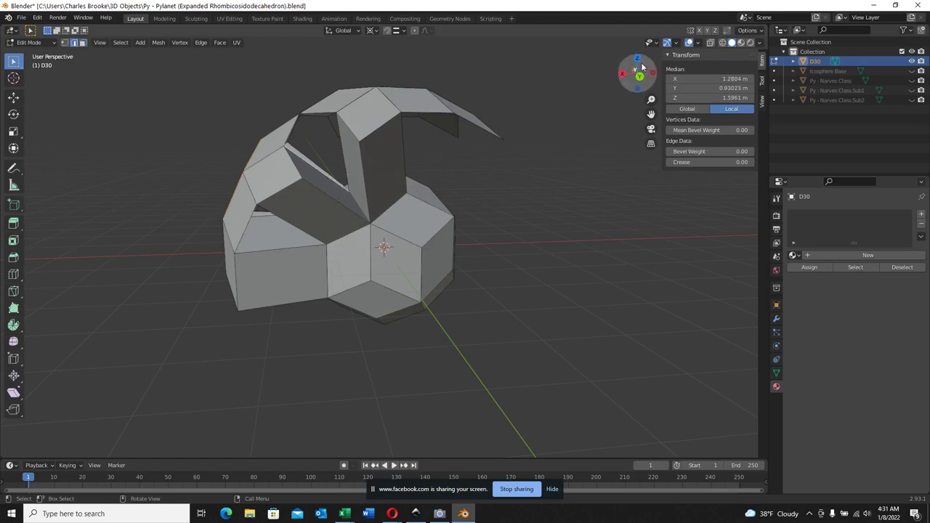
click(710, 42)
key(b)
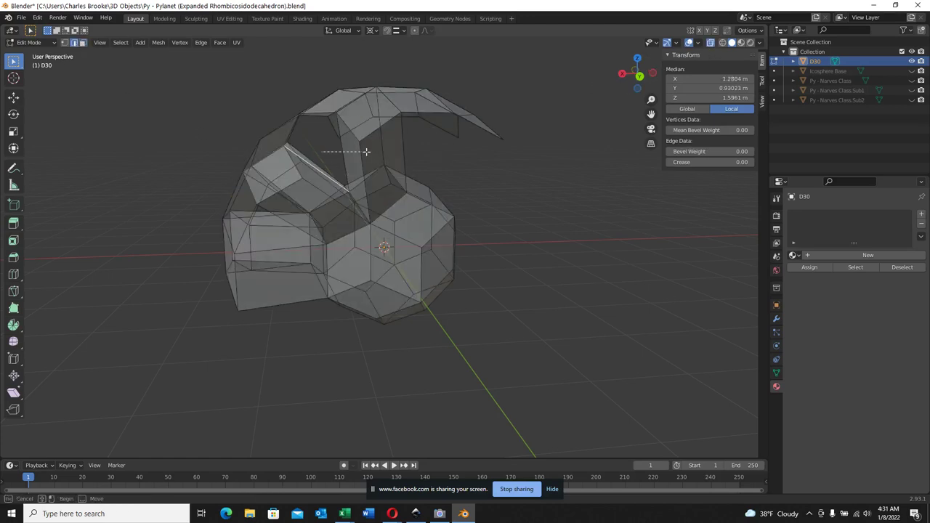
drag(366, 152, 417, 160)
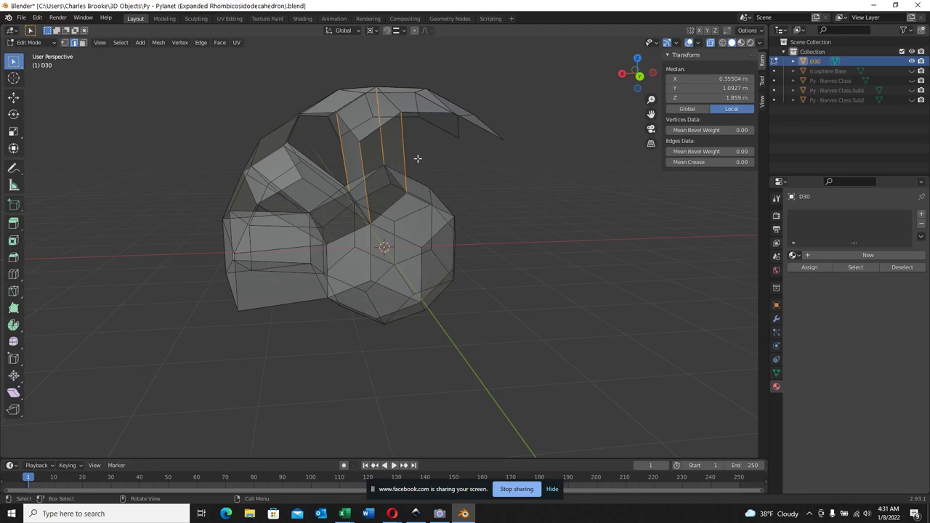
shift+click(308, 173)
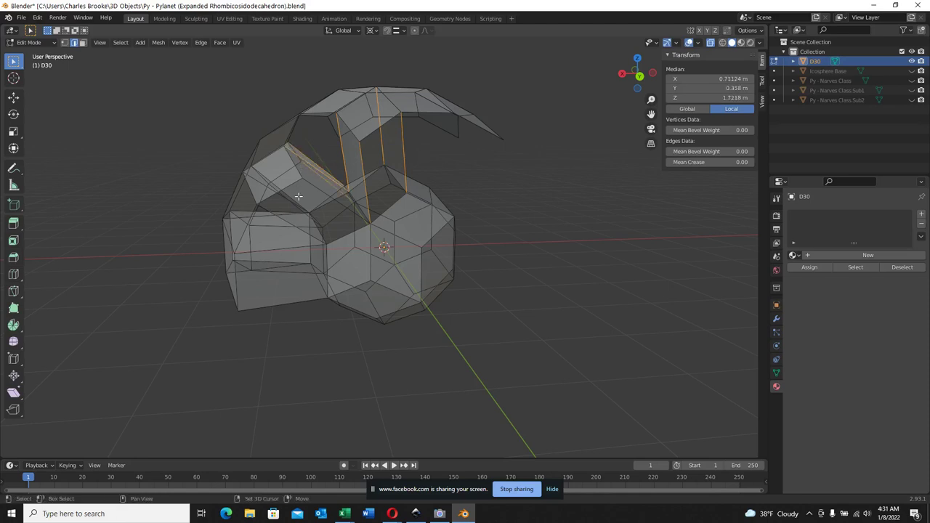
key(b)
drag(298, 196, 290, 282)
key(x)
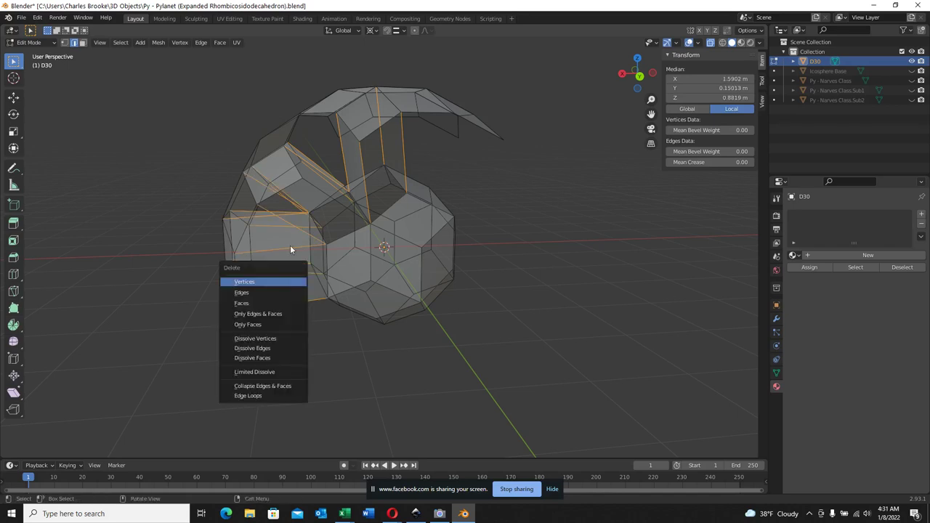
click(245, 292)
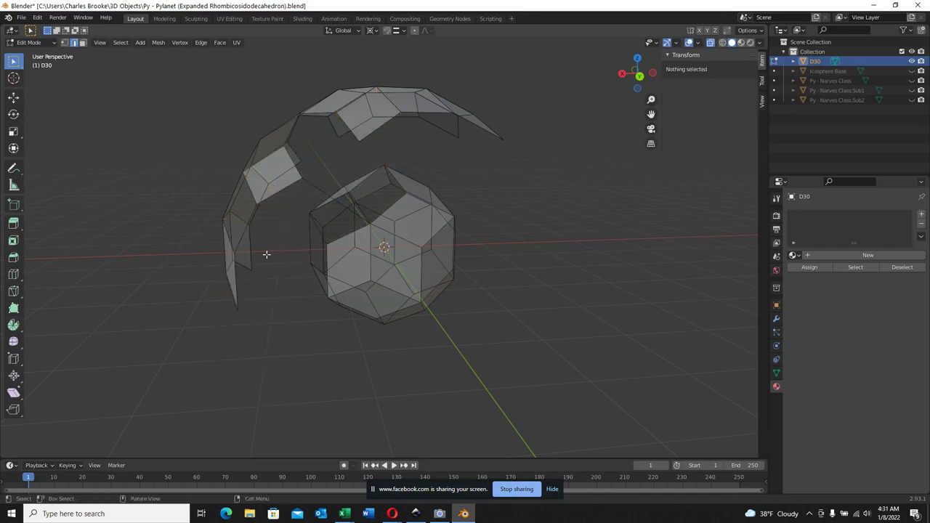
Delete the leftover stray edge and orbit to check the separated pieces
click(317, 189)
key(x)
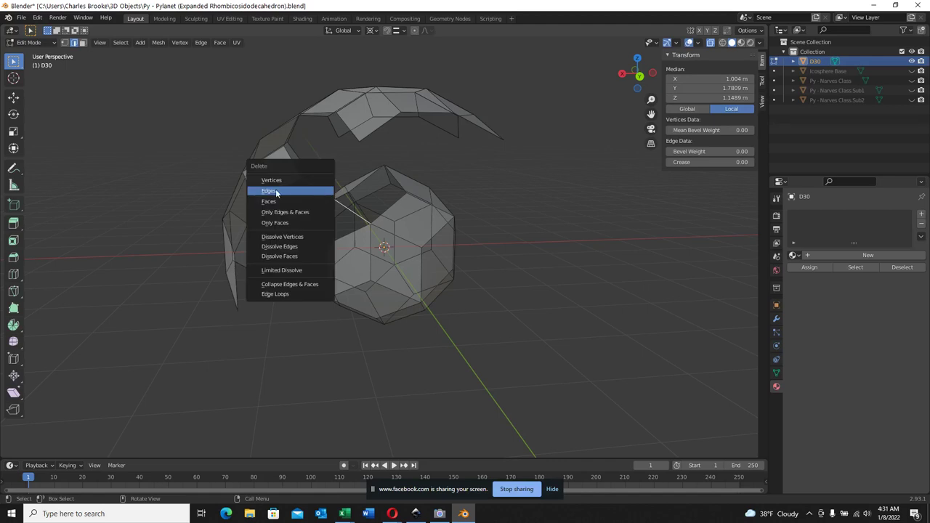
click(275, 191)
middle_drag(312, 237, 480, 145)
middle_drag(573, 113, 368, 206)
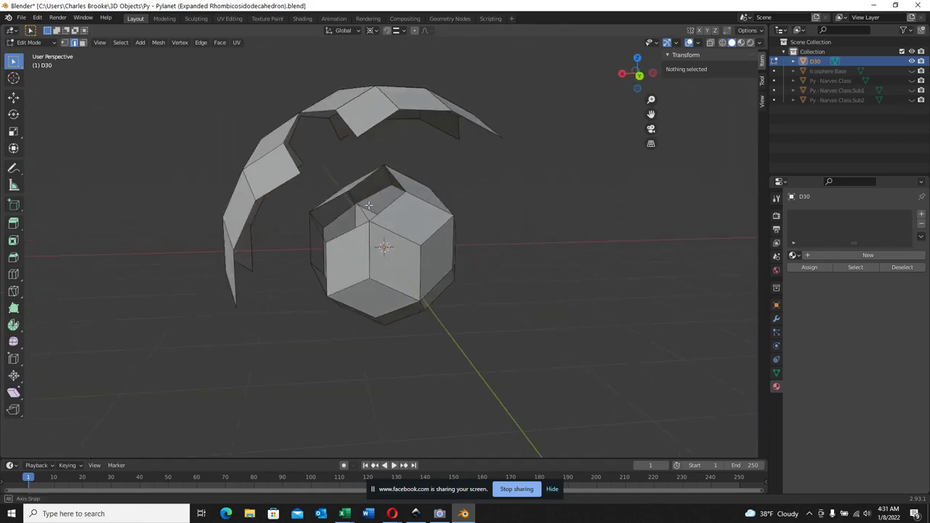
Box-select all vertices of the inner ball in vertex mode using X-Ray
click(64, 43)
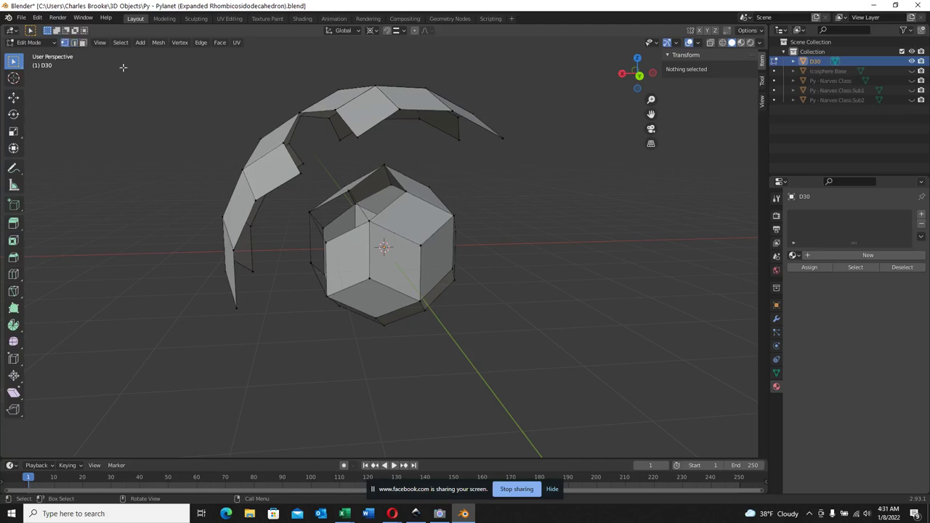
click(710, 42)
drag(314, 152, 499, 357)
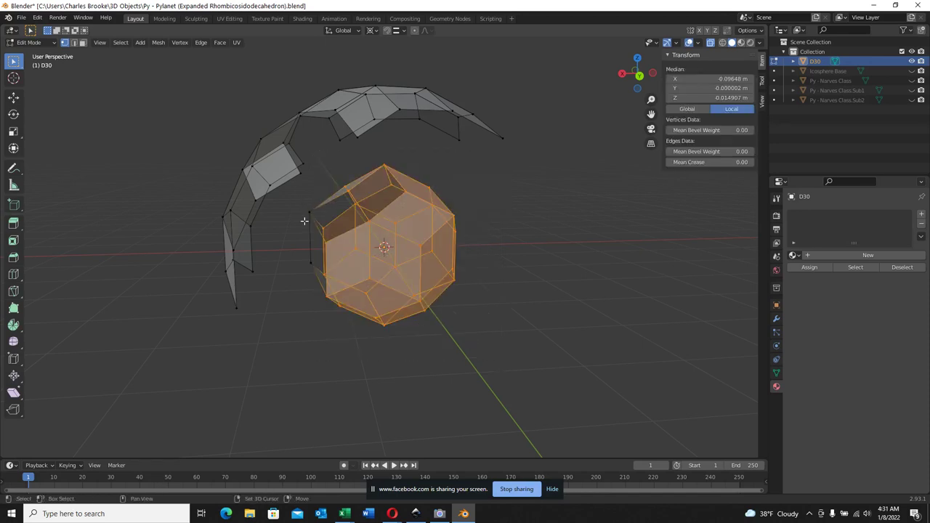
shift+drag(299, 202, 370, 336)
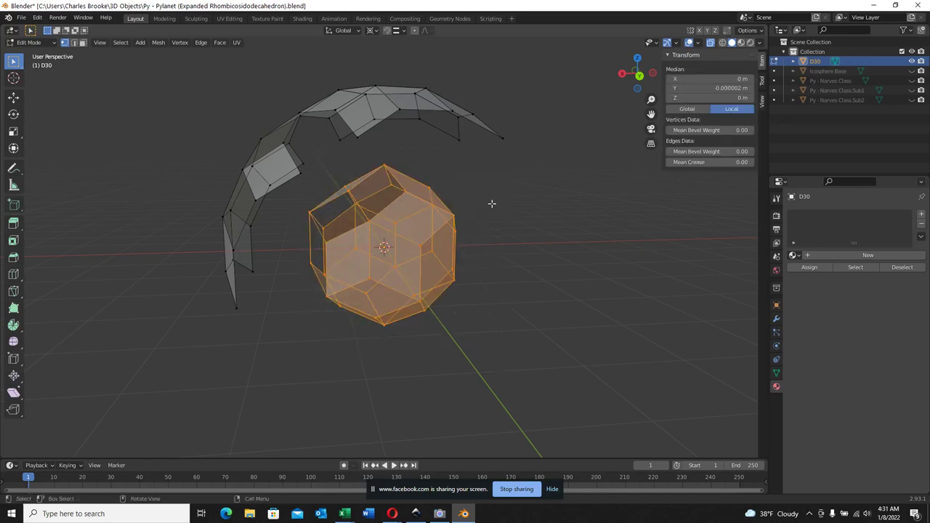
click(712, 43)
Separate the selected ball into its own object, D30.001, and hide it
right_click(343, 221)
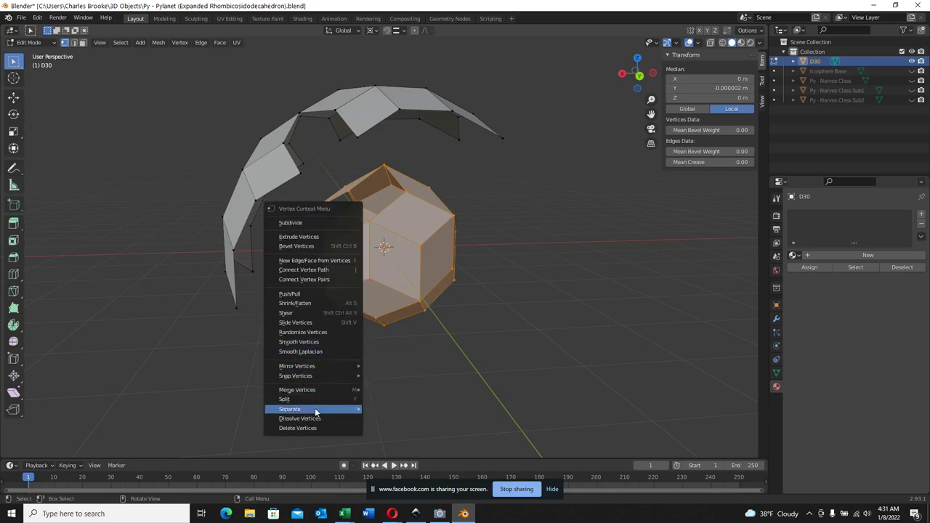
mouse_move(315, 412)
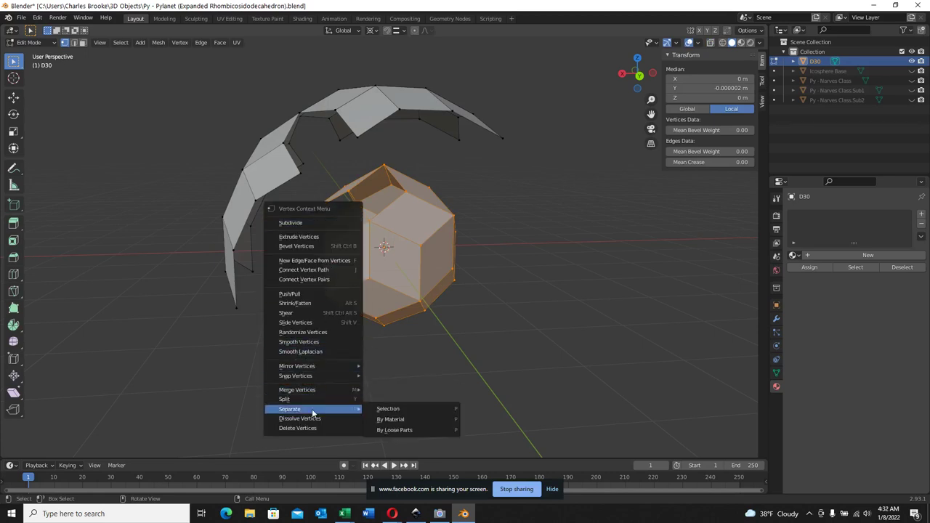
click(387, 410)
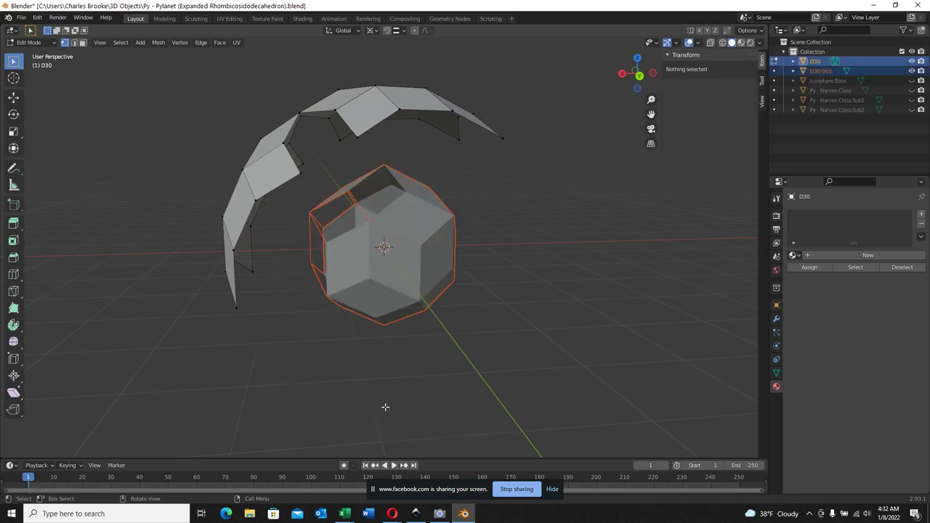
click(913, 71)
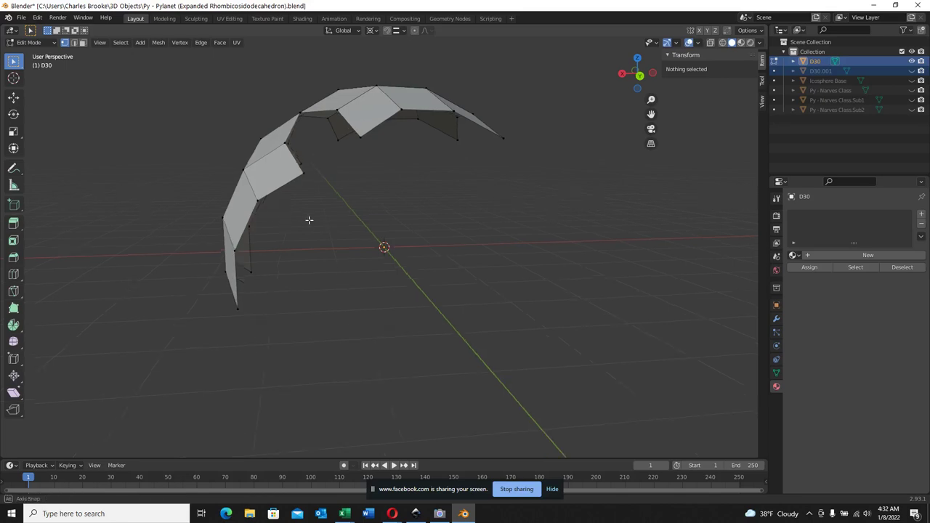
middle_drag(308, 220, 349, 108)
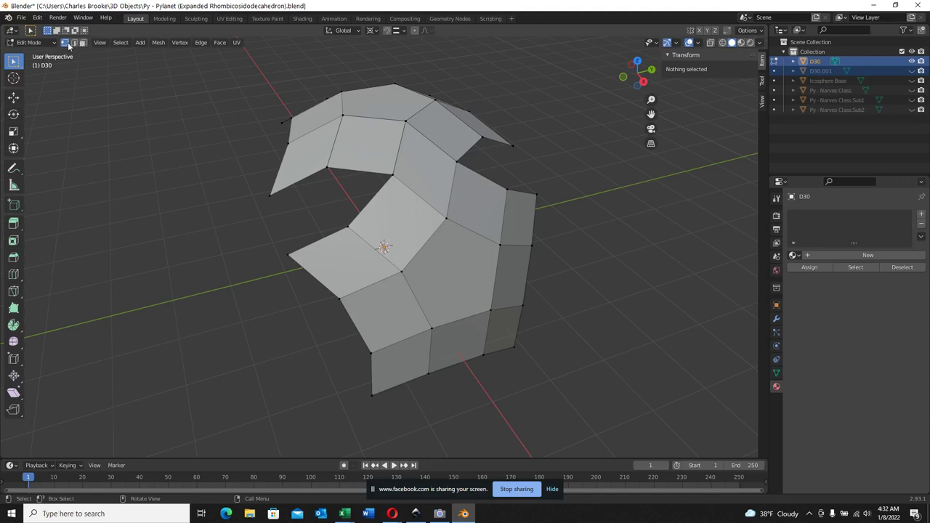
click(329, 170)
shift+click(347, 228)
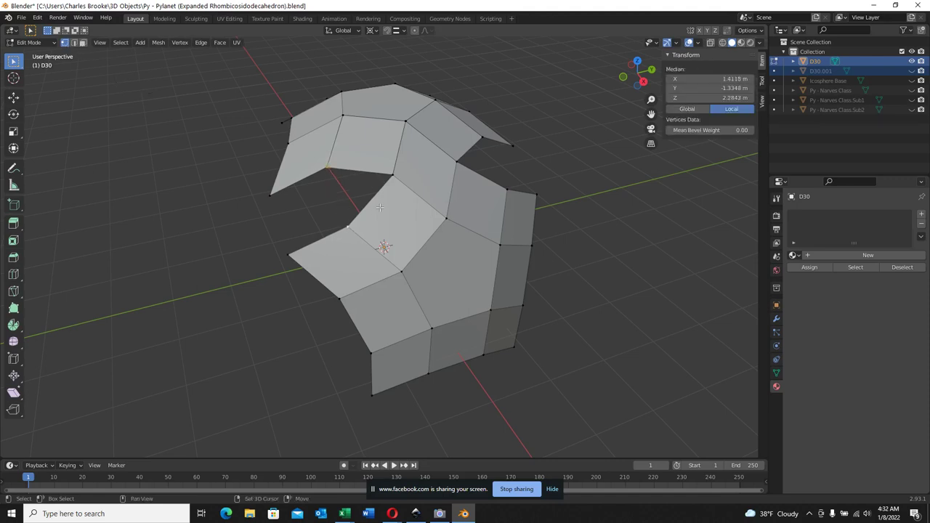
shift+click(392, 175)
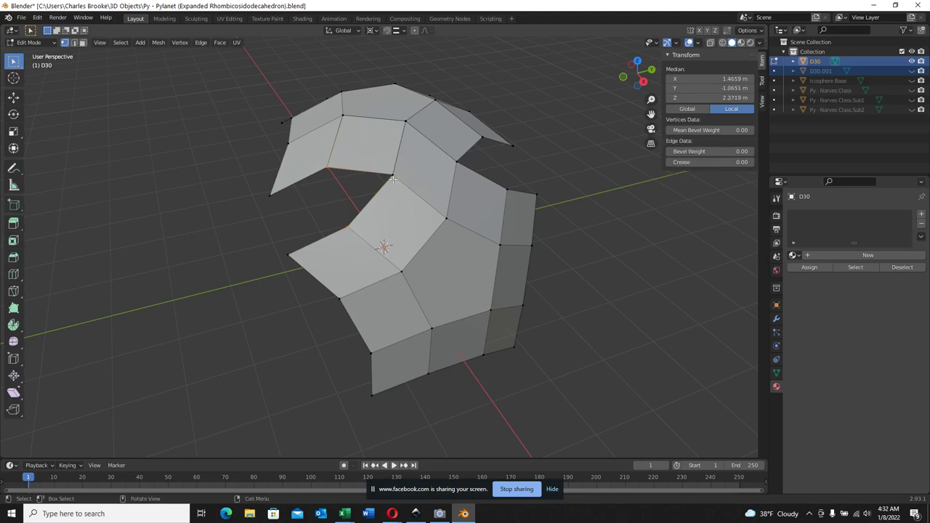
scroll(392, 178, up, 8)
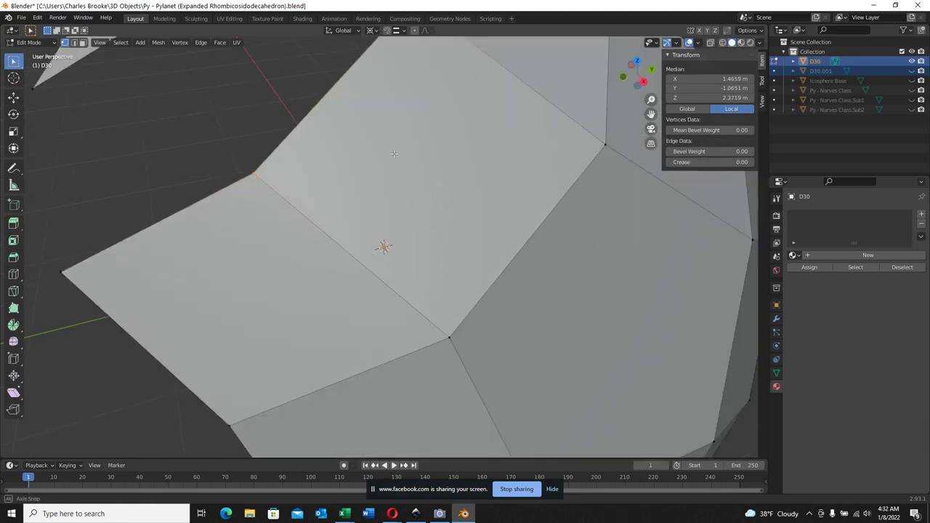
scroll(438, 221, down, 6)
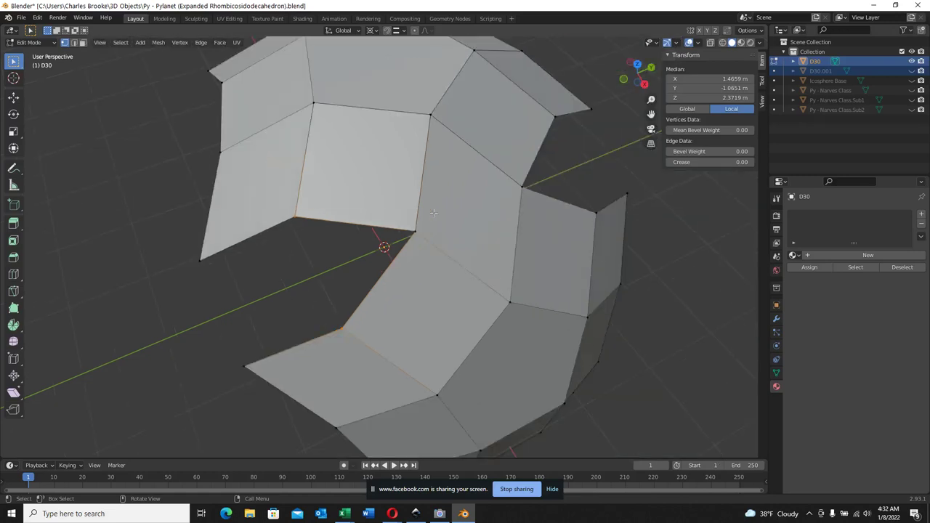
middle_drag(449, 237, 350, 166)
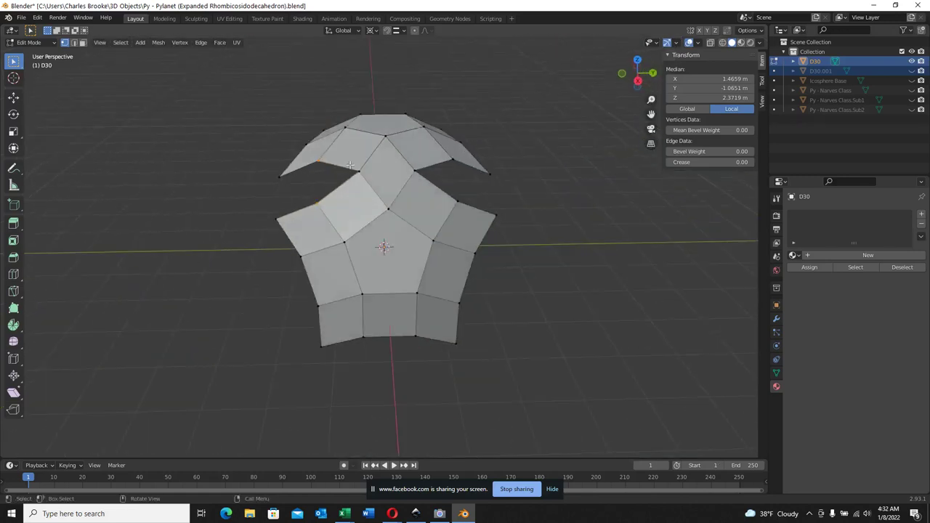
click(336, 175)
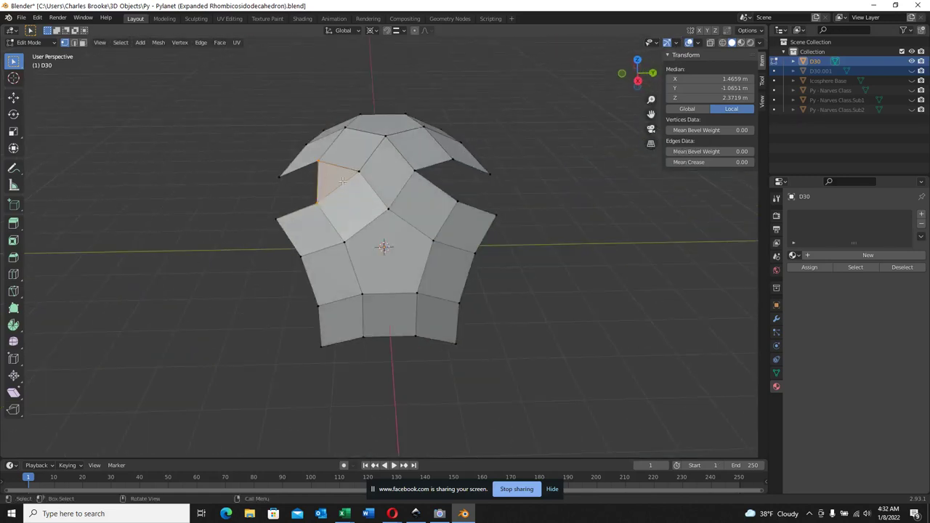
Select the vertex at the gap's corner, orbiting with X-Ray on to reach it
scroll(345, 177, up, 3)
click(327, 115)
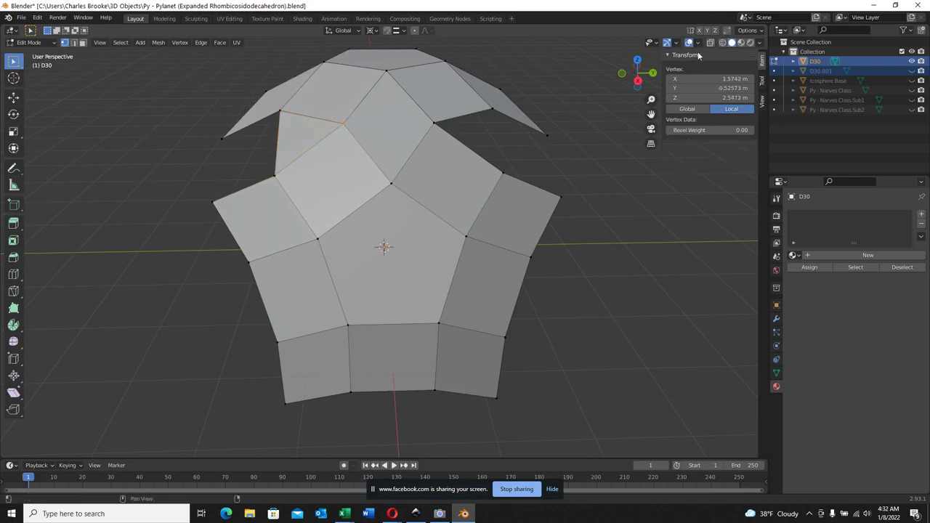
key(alt+z)
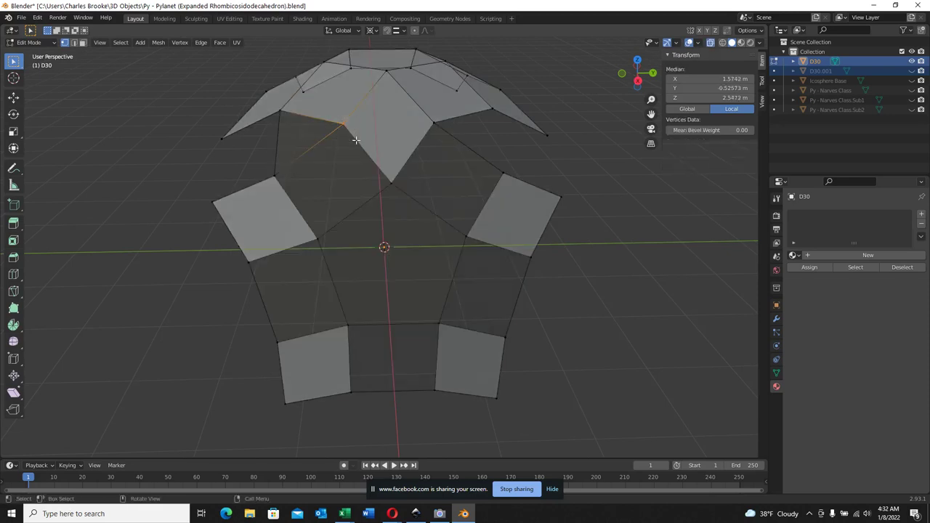
shift+click(344, 126)
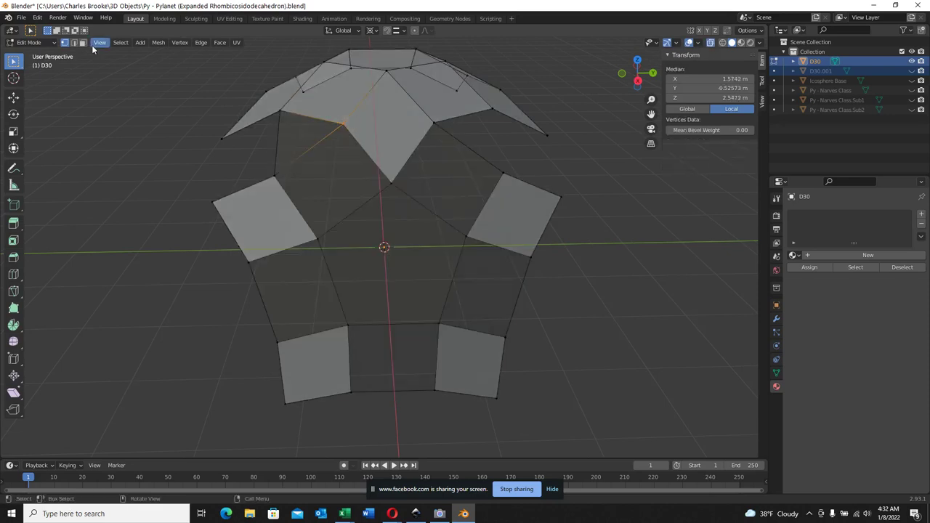
click(342, 124)
scroll(350, 127, up, 4)
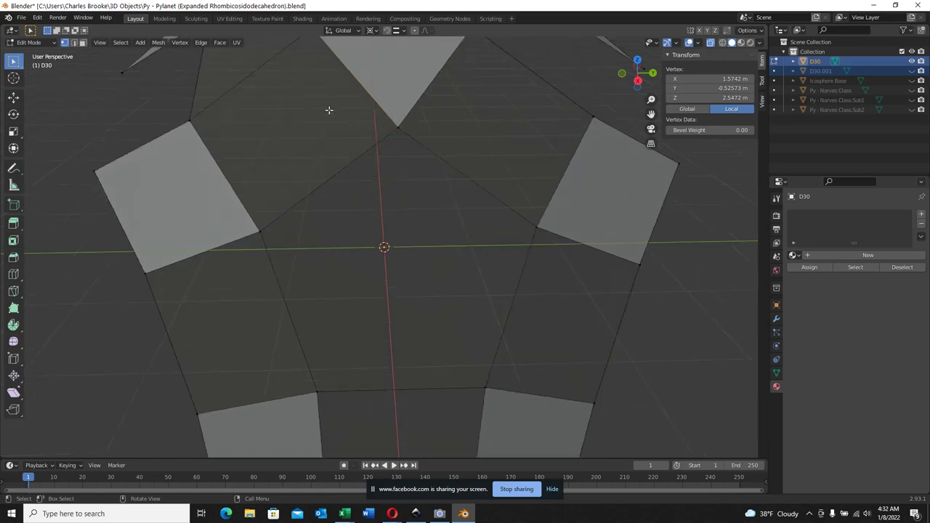
middle_drag(328, 109, 337, 166)
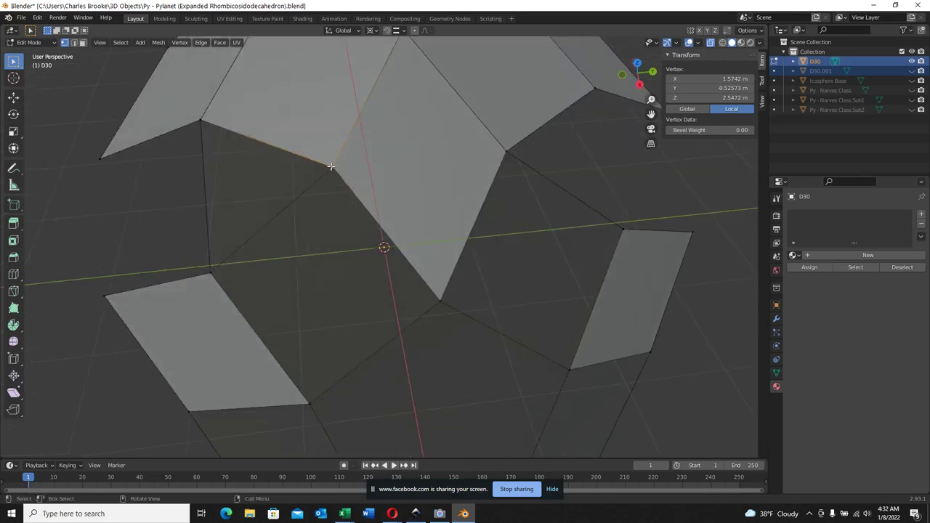
click(331, 167)
scroll(297, 199, down, 2)
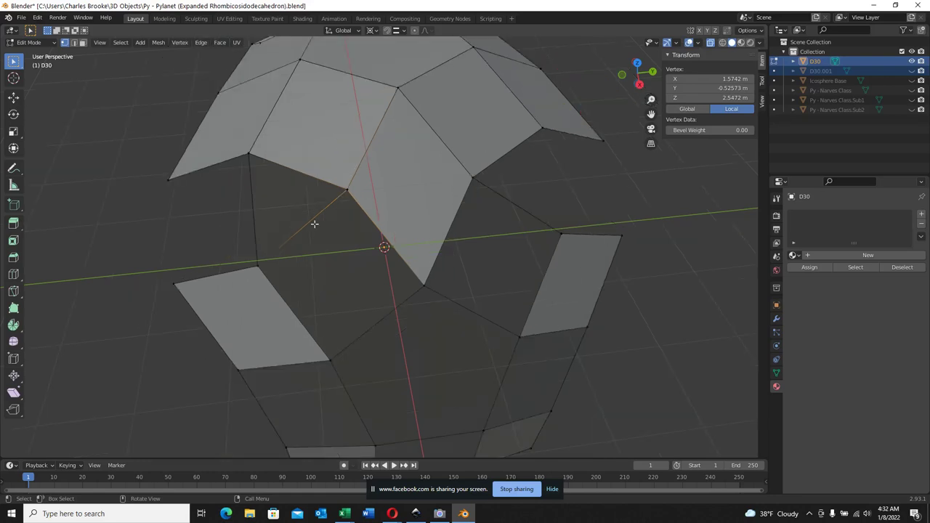
middle_drag(312, 218, 288, 220)
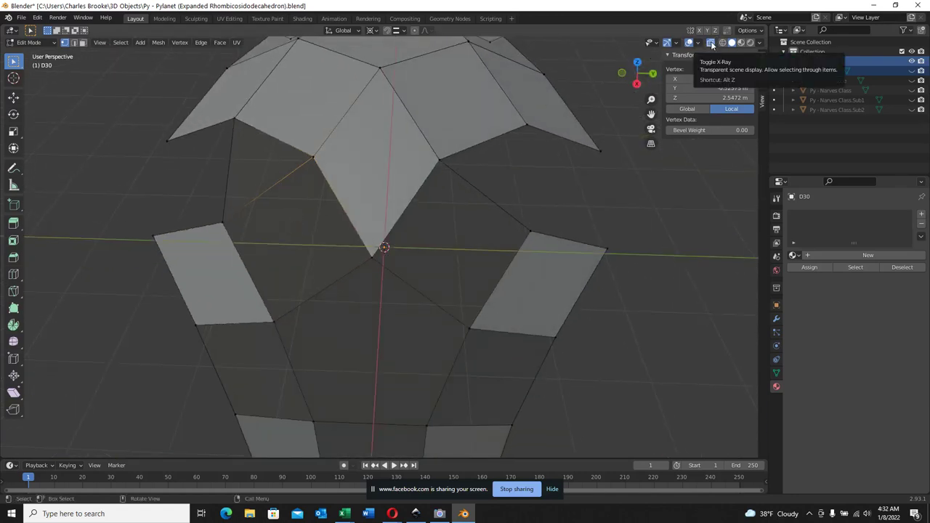
click(712, 43)
scroll(335, 231, down, 5)
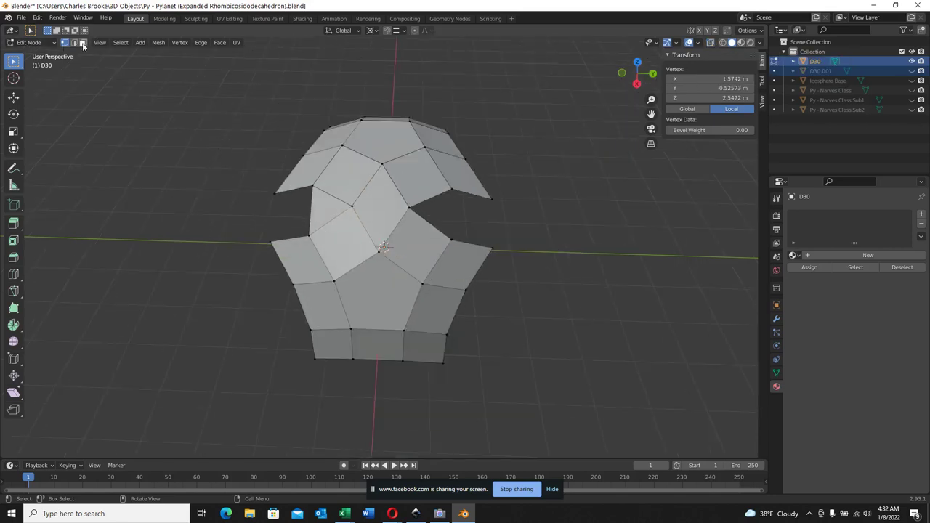
Select the shell's left-centre face and view the shell from the side, top and back
click(83, 44)
click(328, 211)
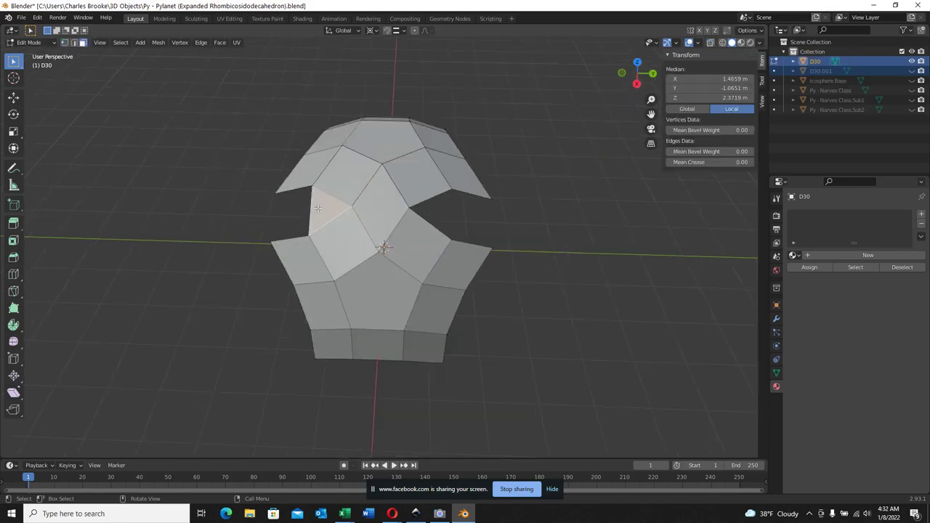
click(637, 65)
click(637, 59)
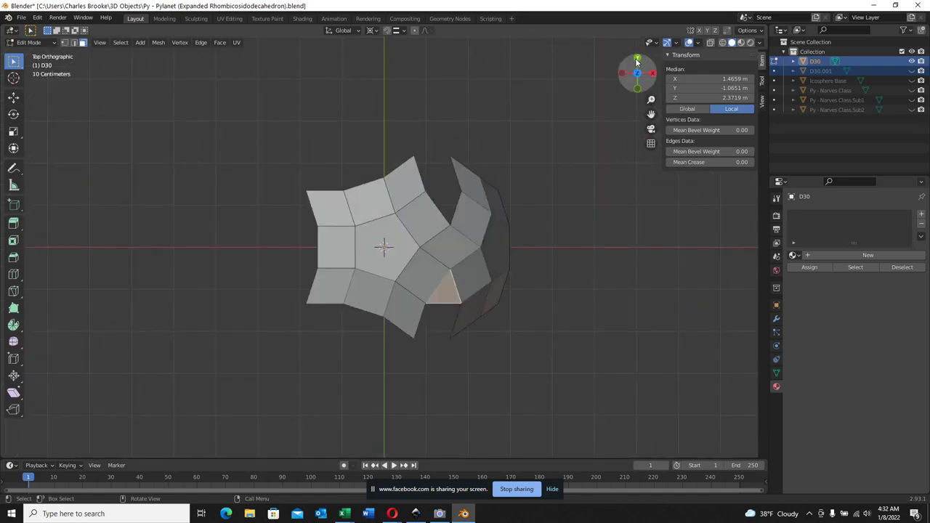
click(637, 60)
Return to Top view and make the first two 72° rotated copies of the triangle face
click(622, 74)
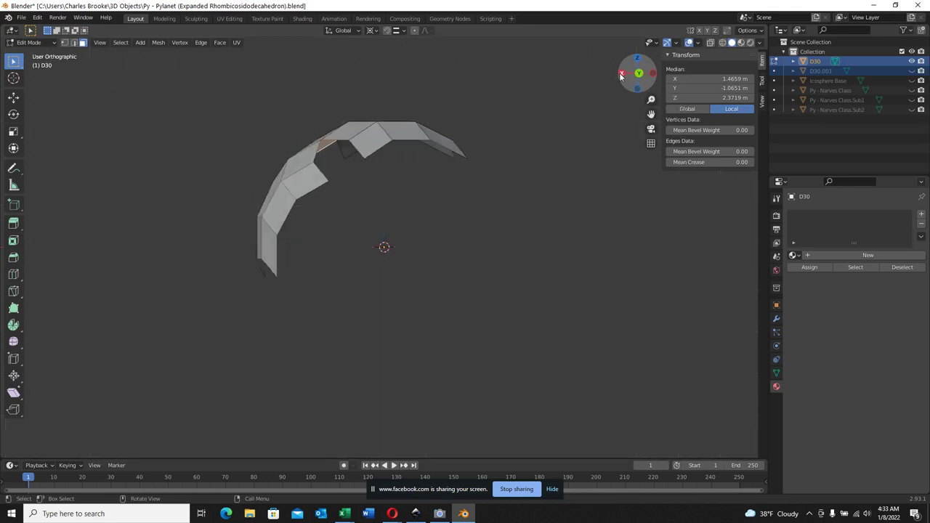
click(636, 57)
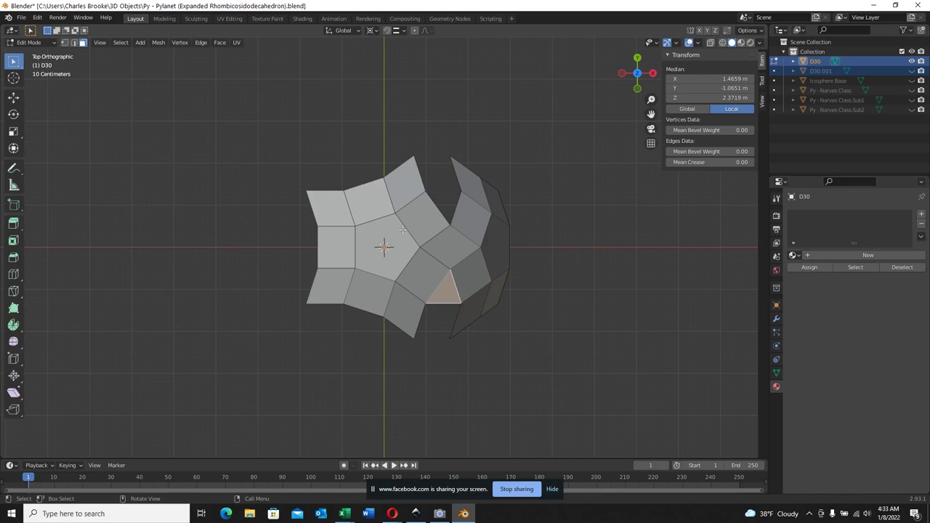
key(shift+d)
key(r)
key(7)
key(2)
key(Return)
key(r)
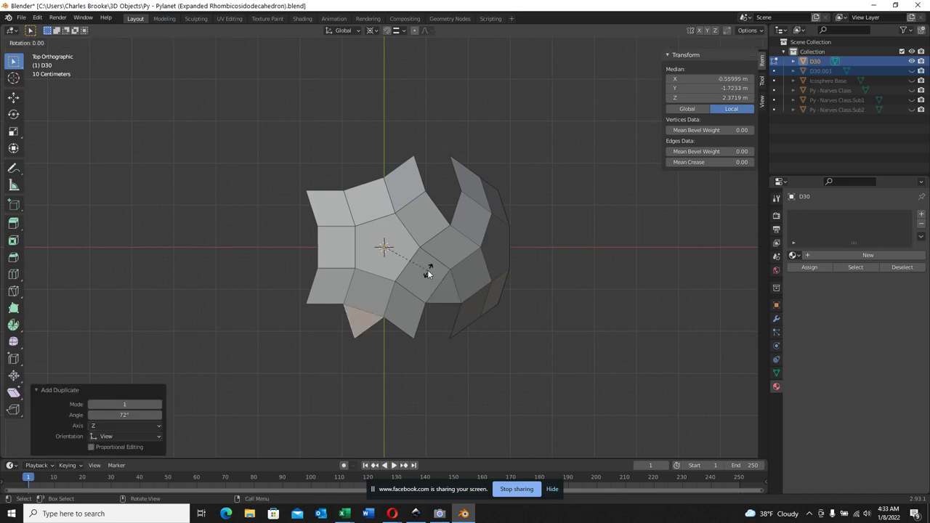
key(7)
key(2)
key(Return)
Add two more 72° triangle copies to complete the star ring, then tilt the view
key(shift+d)
key(r)
key(7)
key(2)
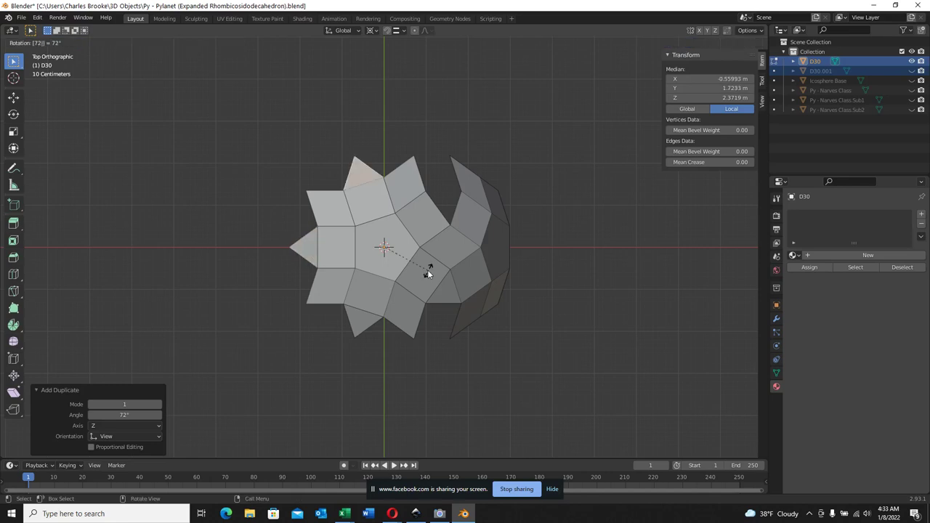
key(Return)
key(shift+d)
key(r)
key(7)
key(2)
key(Return)
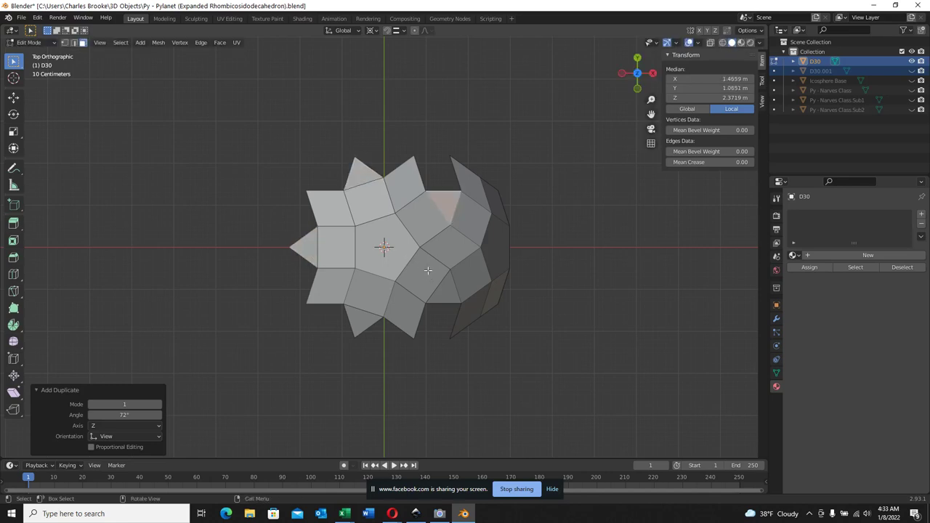
scroll(431, 282, up, 1)
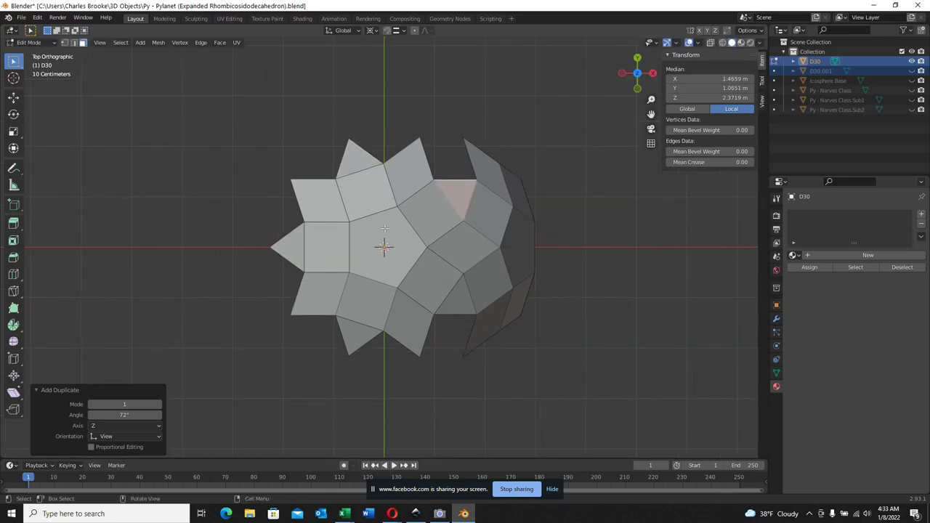
scroll(430, 266, up, 2)
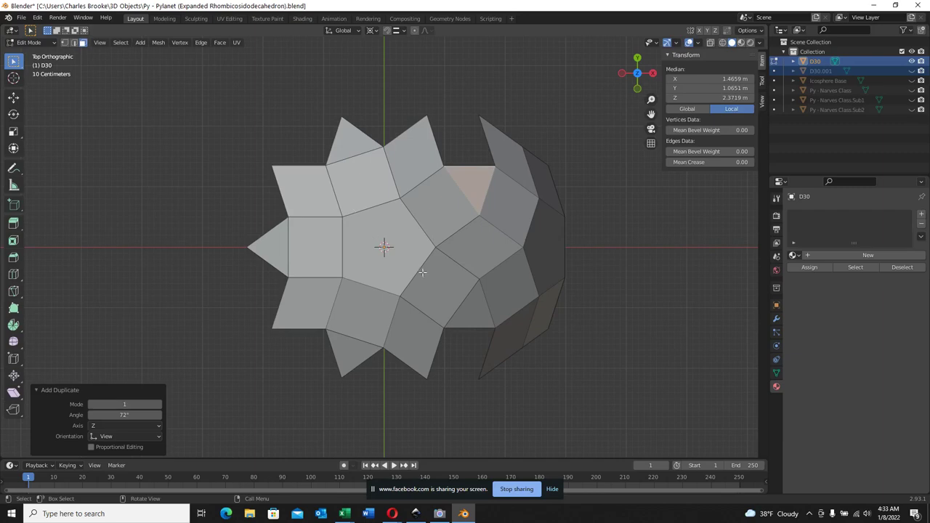
middle_drag(423, 272, 387, 193)
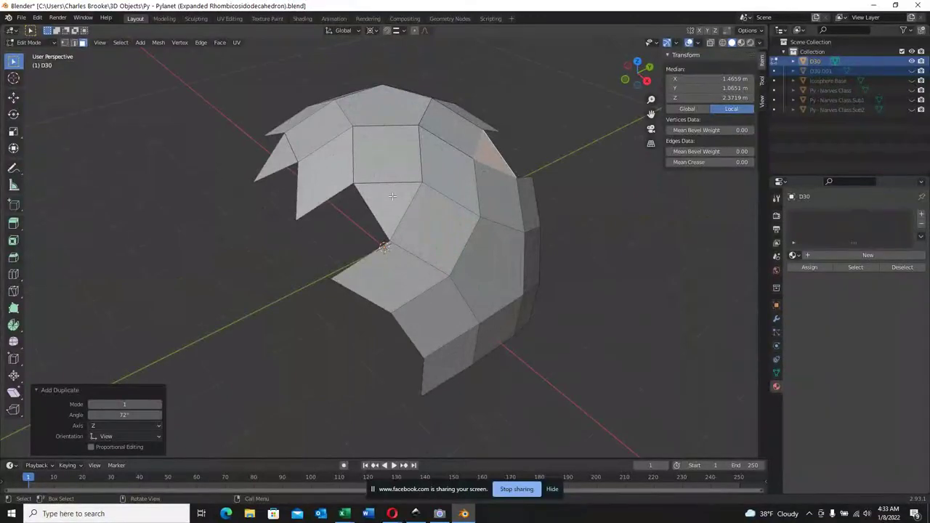
scroll(361, 185, down, 1)
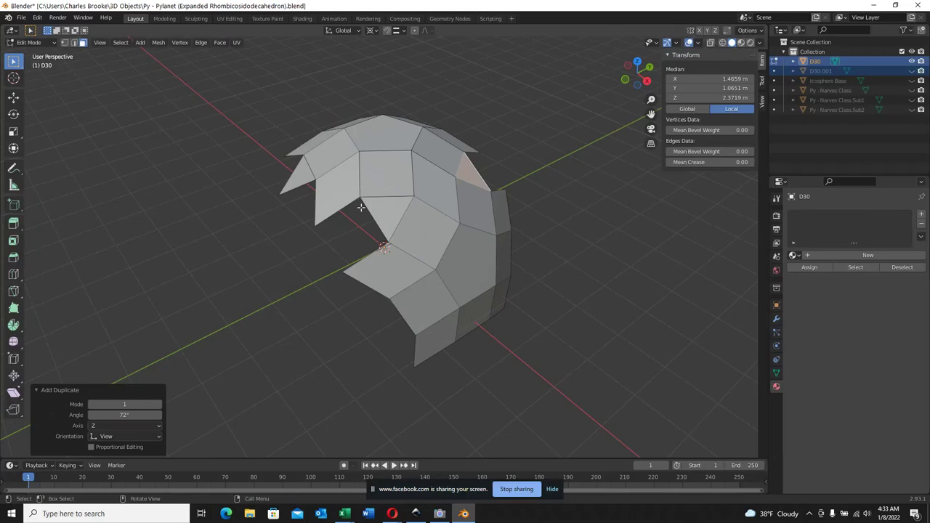
middle_drag(347, 177, 443, 241)
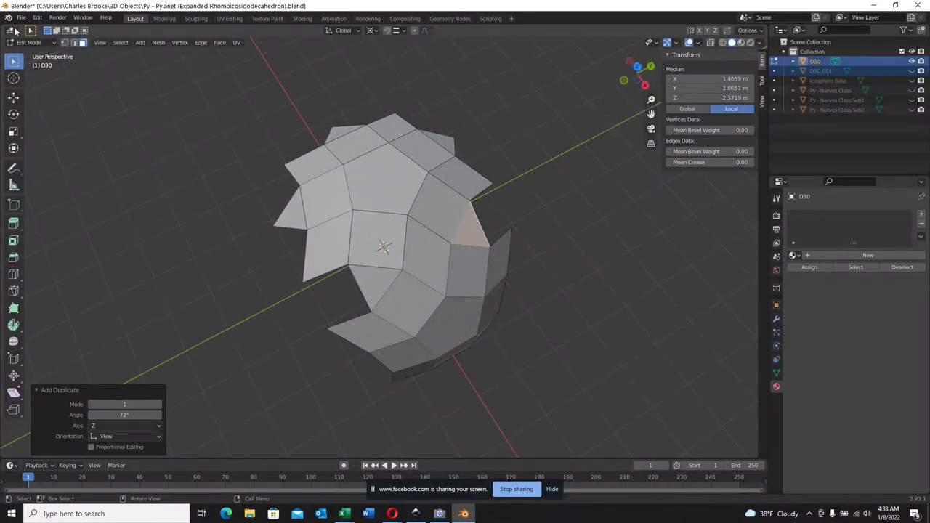
Select the side pentagon plus all nine quads around it, then view from Top
click(409, 300)
middle_drag(409, 300, 424, 251)
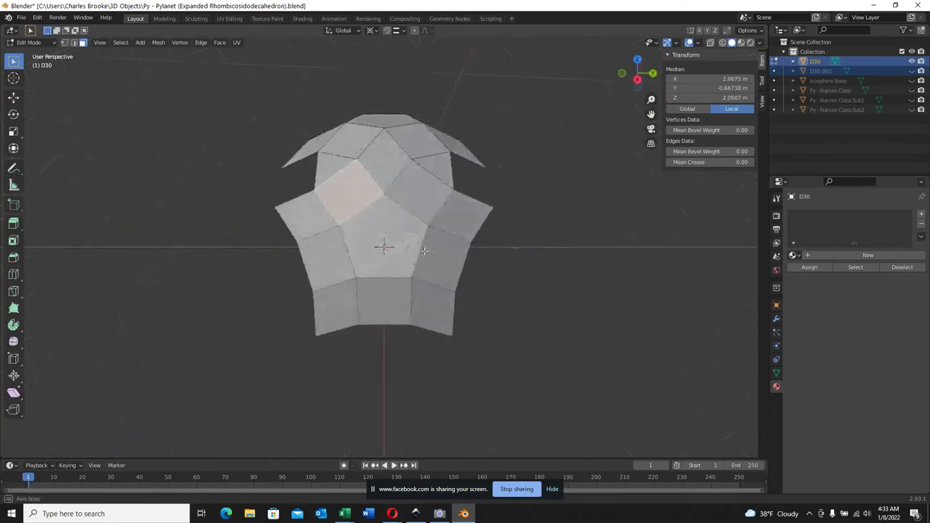
shift+click(417, 195)
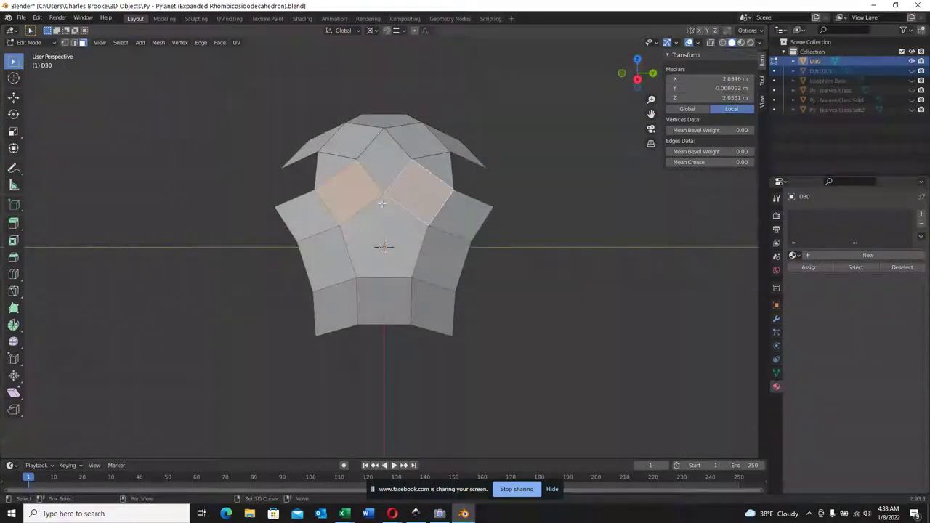
shift+click(307, 215)
shift+click(367, 227)
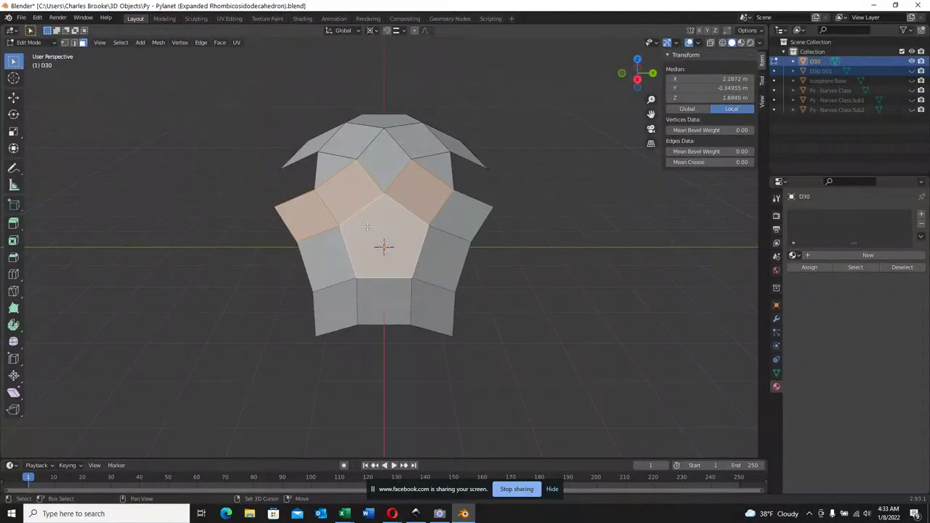
shift+click(338, 268)
shift+click(375, 294)
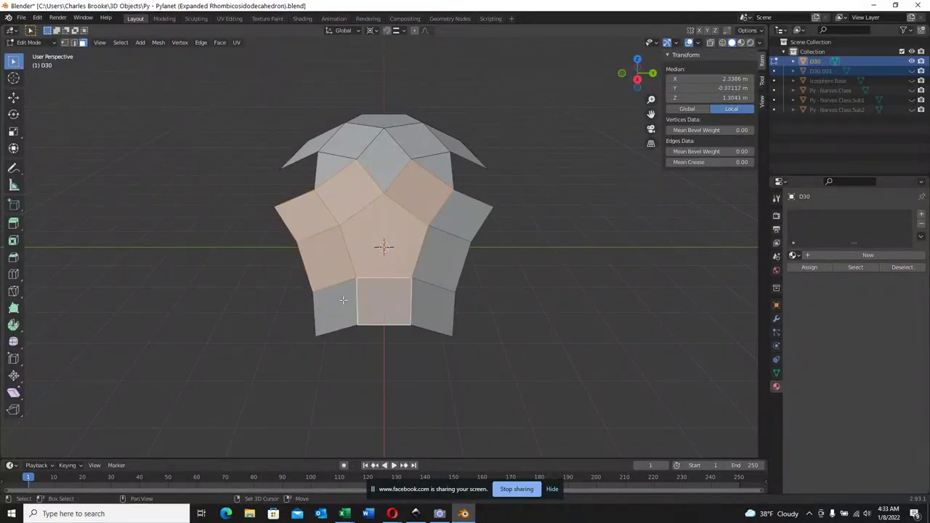
shift+click(342, 302)
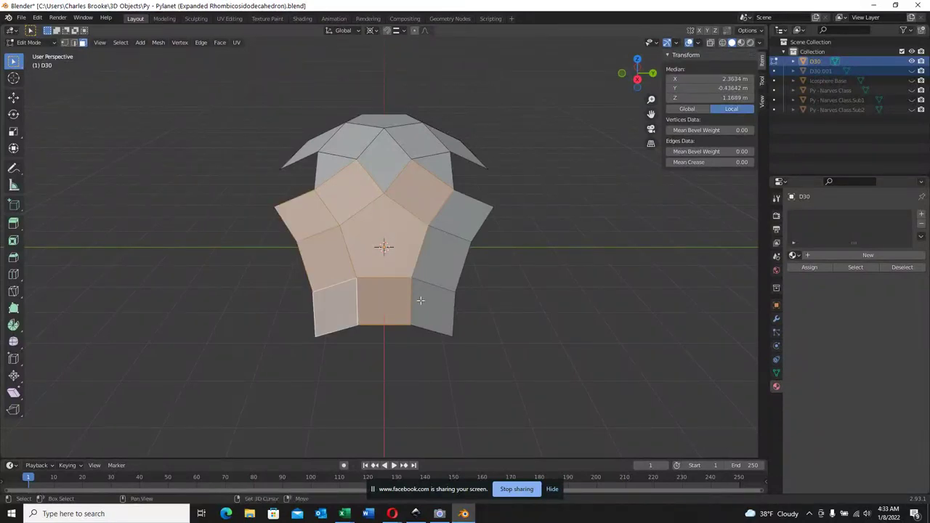
shift+click(419, 300)
shift+click(437, 236)
shift+click(455, 206)
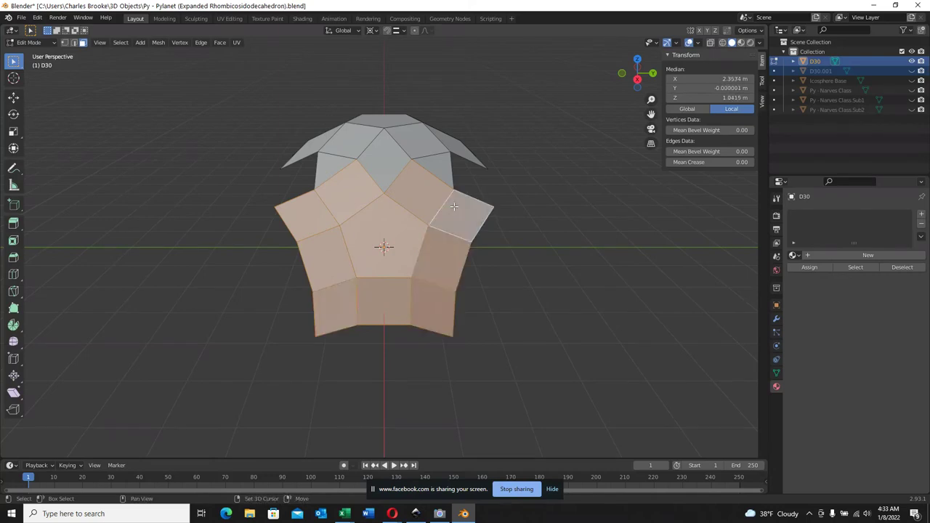
click(636, 62)
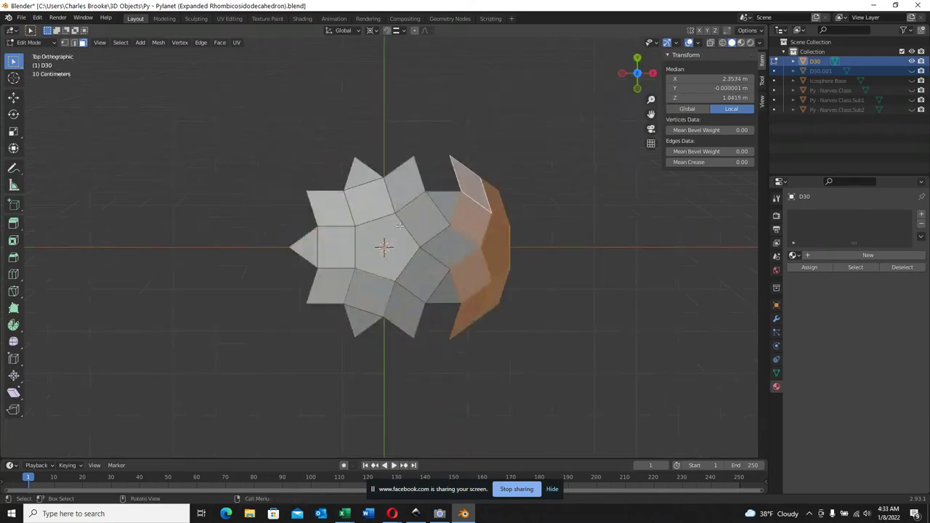
Rotate the copied face block 72° (R 72) about the centre and tidy its selection
text(r)
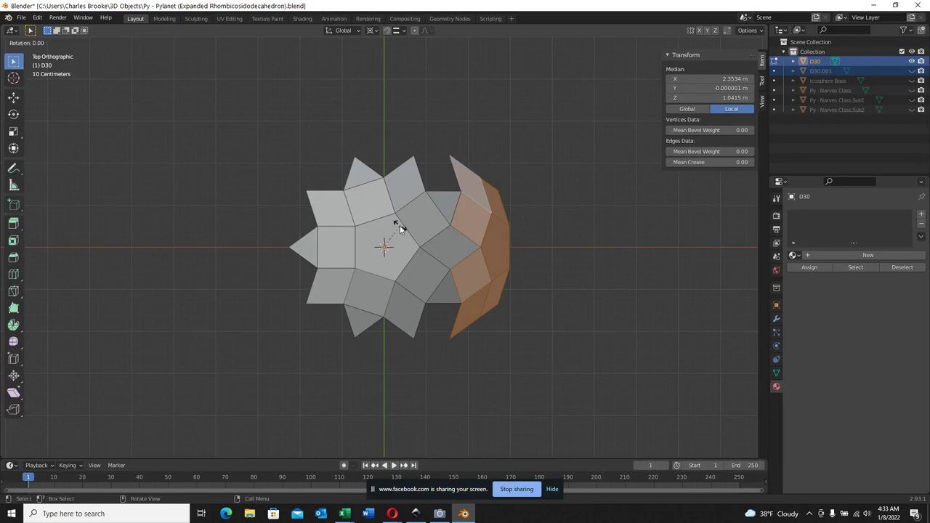
text(72)
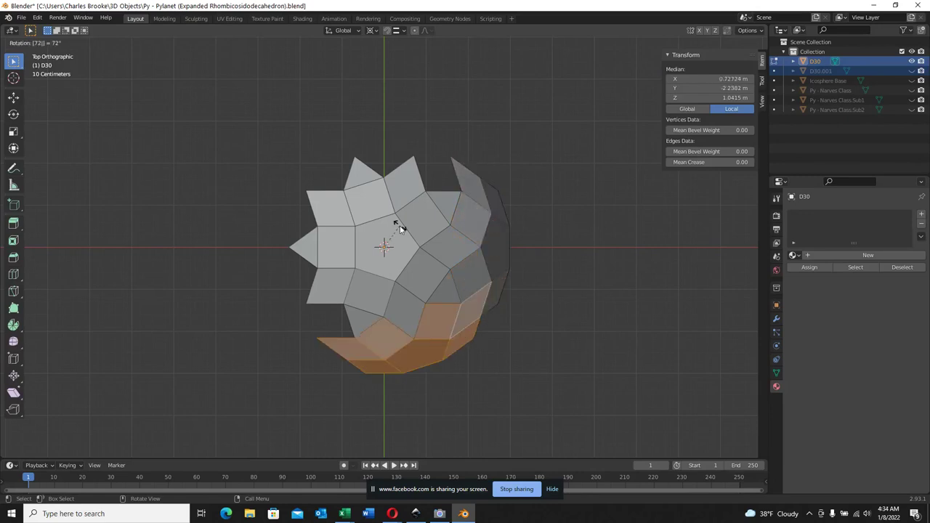
key(Return)
shift+middle_drag(444, 256, 431, 229)
shift+click(430, 229)
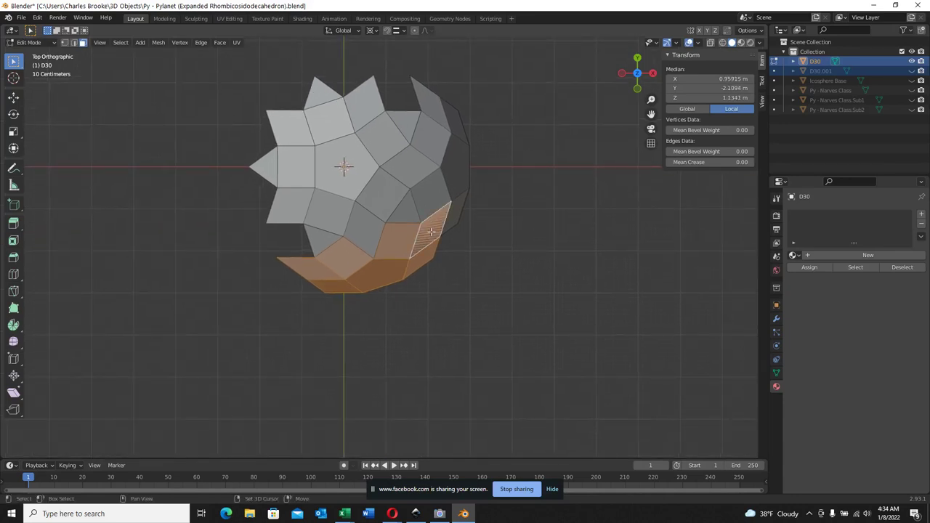
shift+click(428, 230)
shift+click(429, 230)
scroll(395, 247, up, 2)
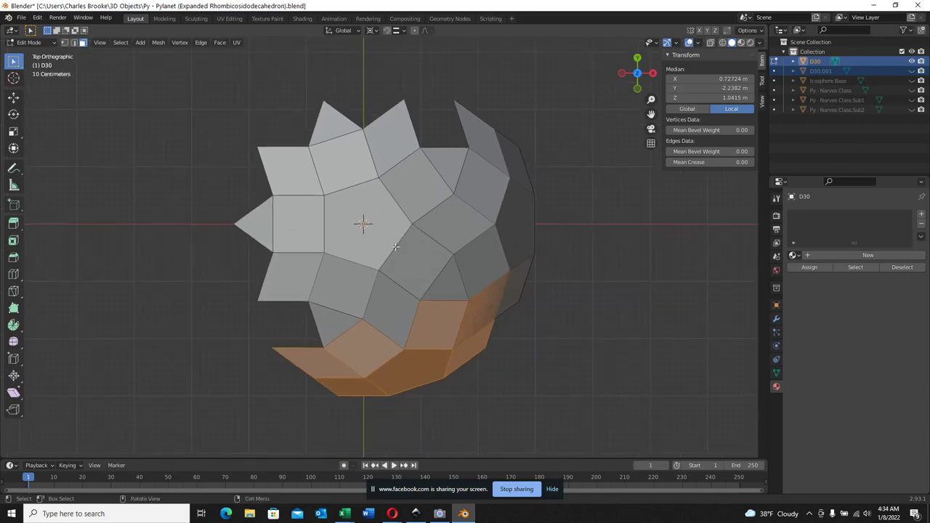
scroll(395, 247, down, 2)
middle_drag(395, 247, 635, 59)
click(636, 58)
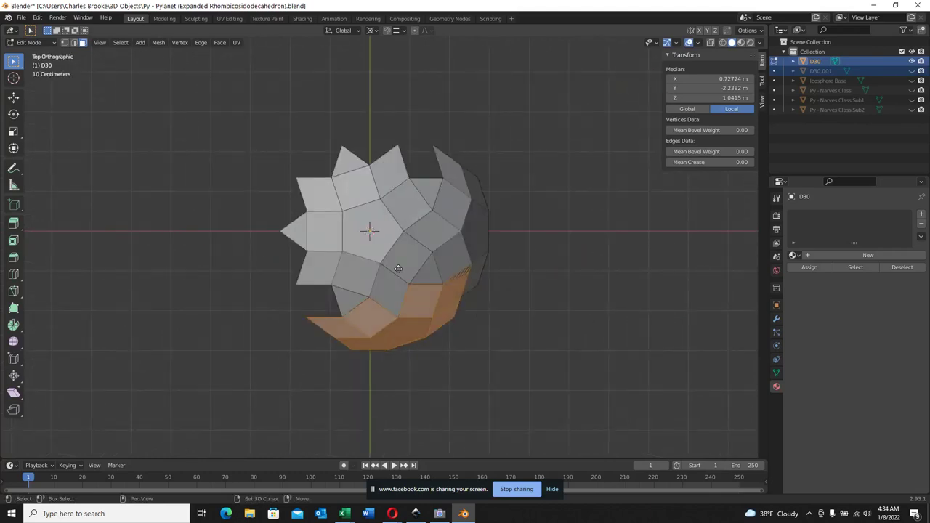
Add three more 72° copies of the face block to close the dome, then view it from the side
text(r72)
key(Return)
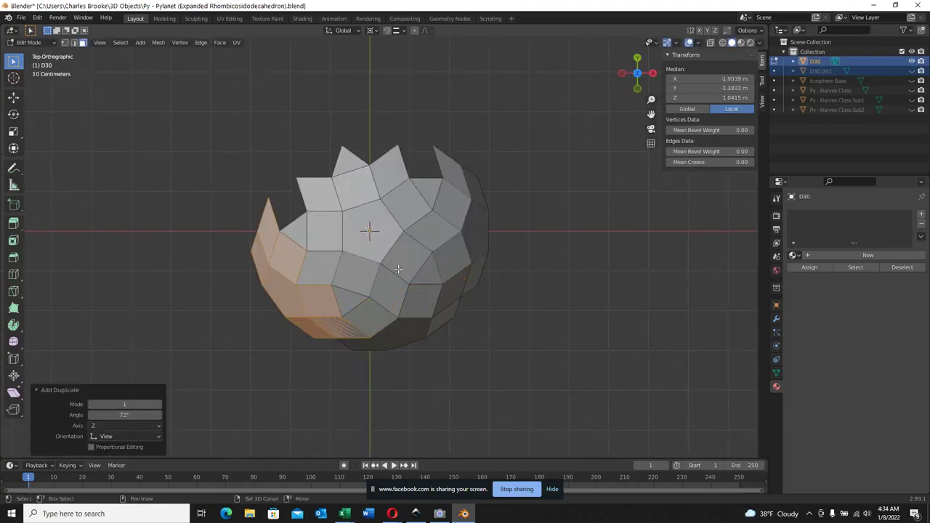
key(shift+d)
text(r72)
key(Return)
key(shift+d)
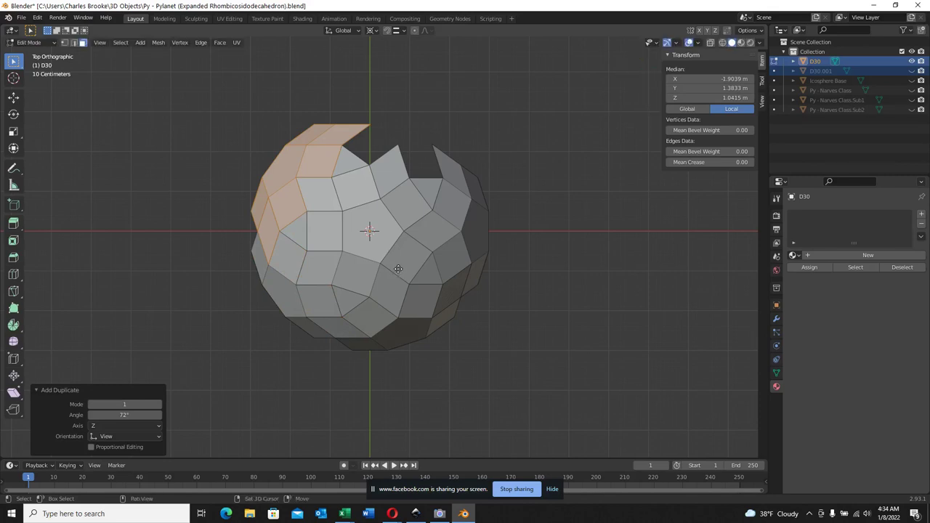
text(r72)
key(Return)
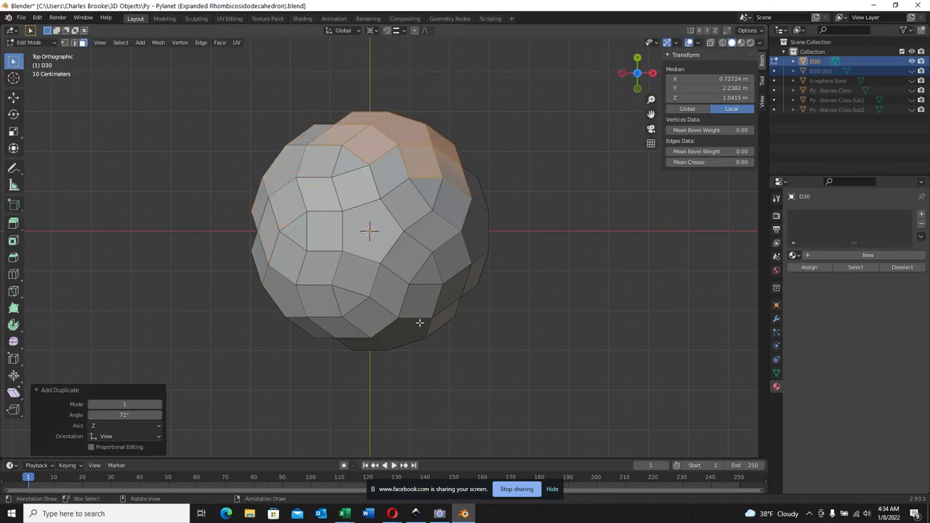
middle_drag(407, 294, 292, 255)
In vertex mode, fill the doorway gap with a quad face between its archway vertices
key(1)
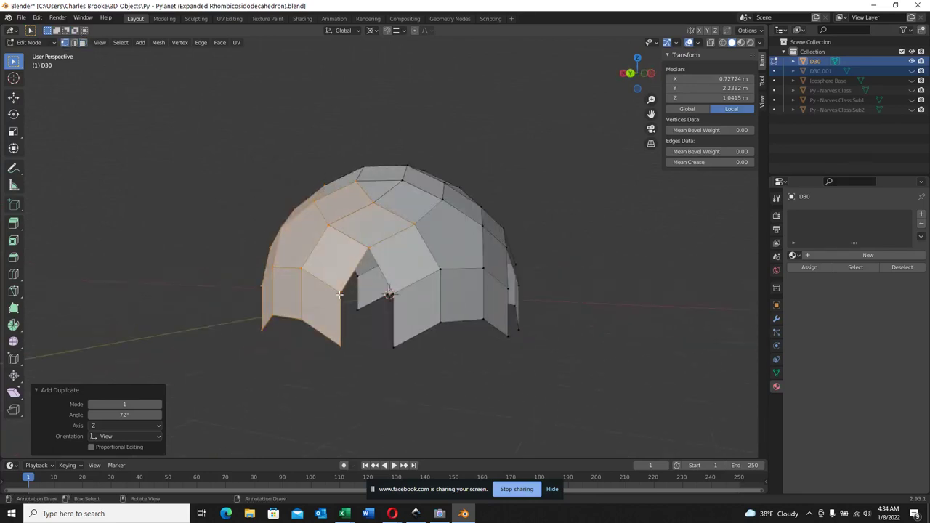
click(341, 291)
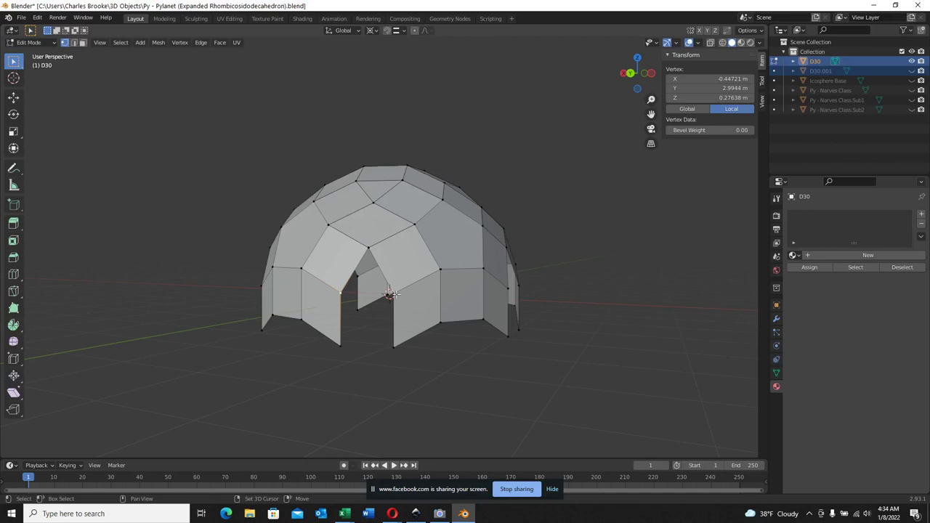
shift+click(367, 250)
shift+click(365, 278)
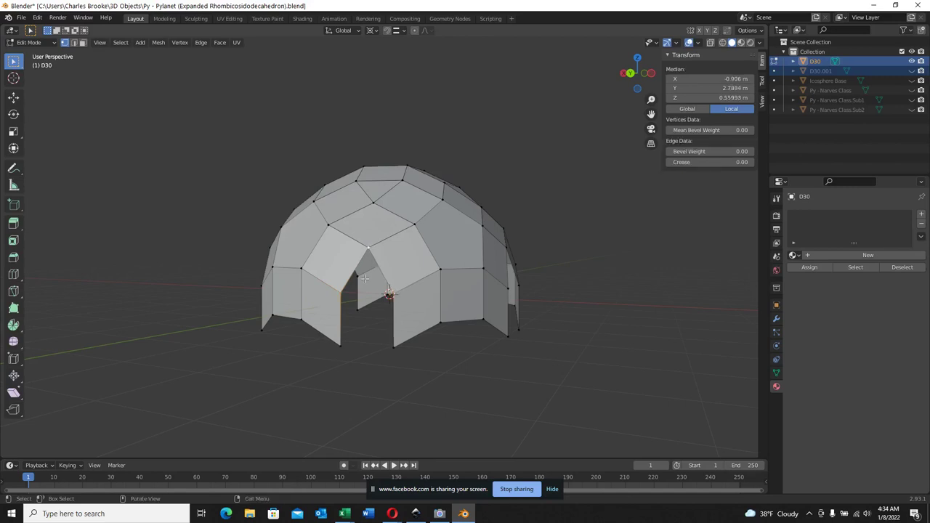
key(f)
key(ctrl+z)
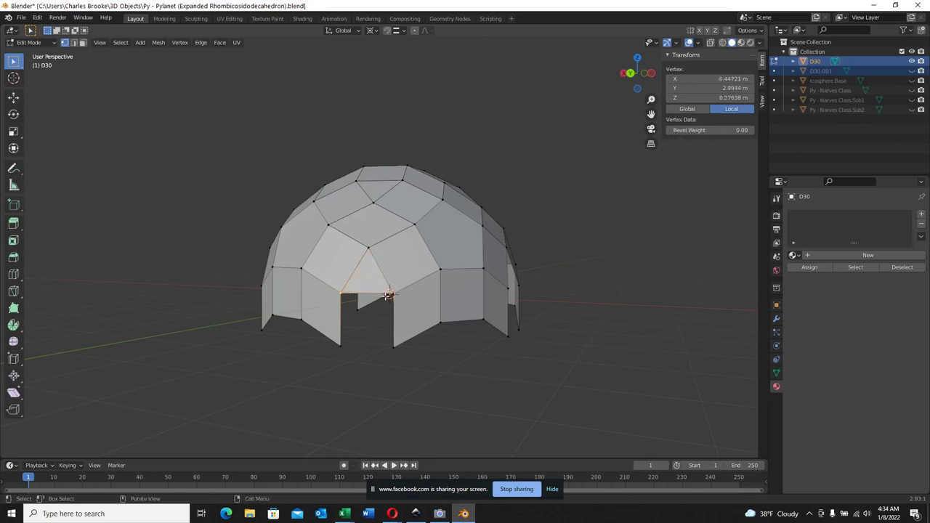
shift+click(353, 346)
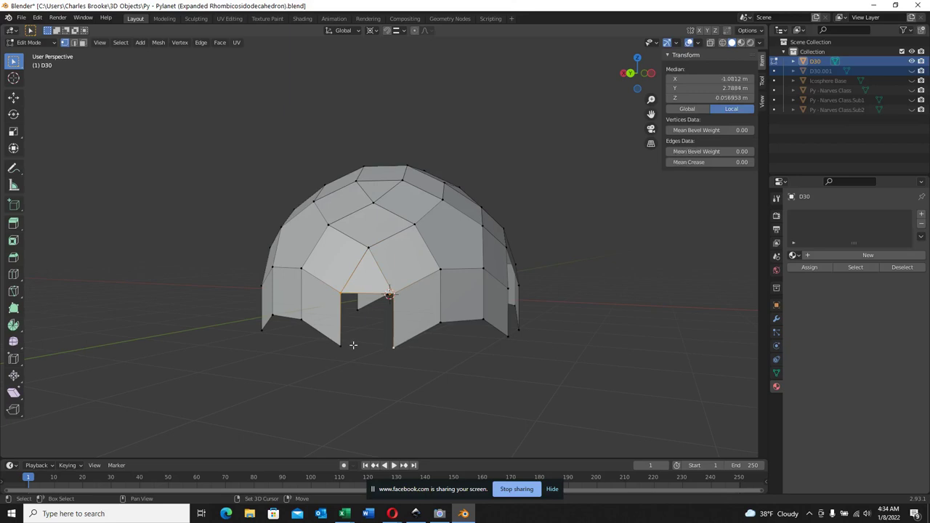
shift+click(339, 345)
key(f)
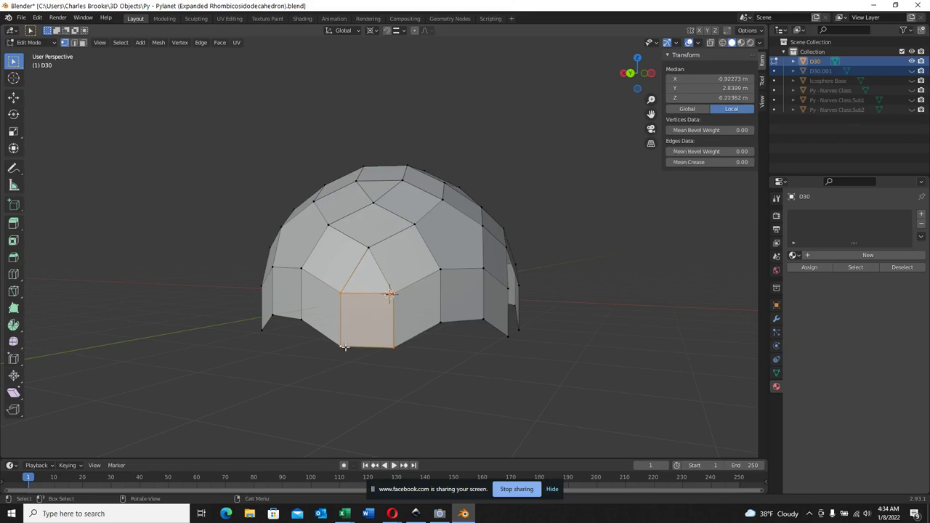
In Face mode, select the triangle above the doorway together with the doorway square
click(83, 43)
click(356, 272)
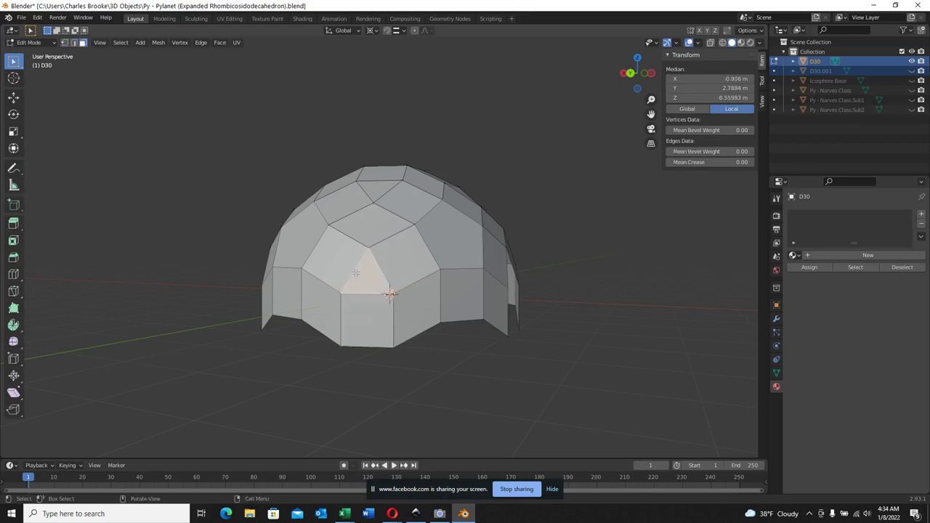
shift+click(369, 306)
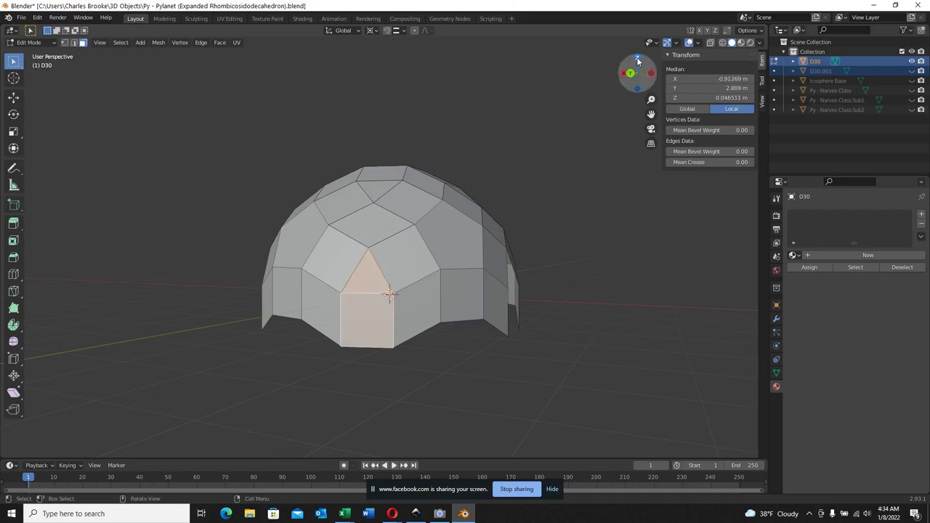
From Bottom view, make four copies of the square-and-triangle pair, each rotated another 72°
click(638, 88)
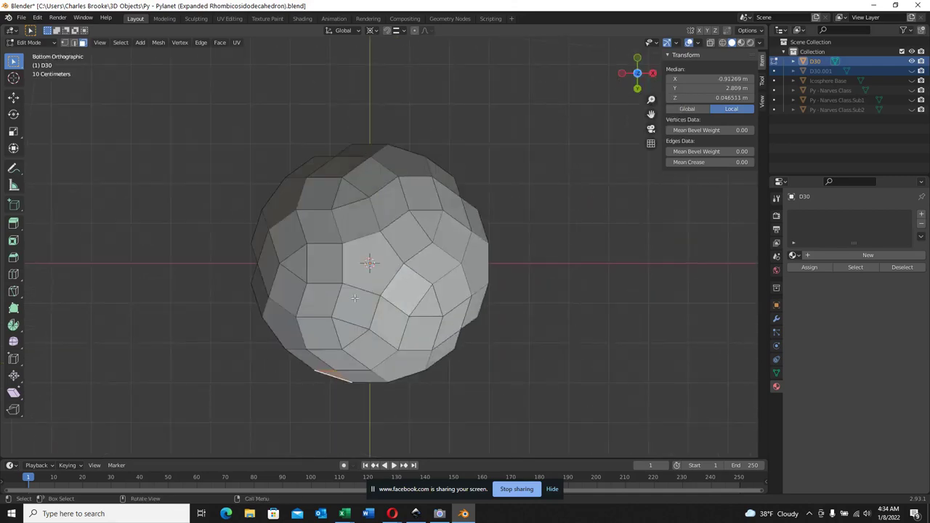
text(r)
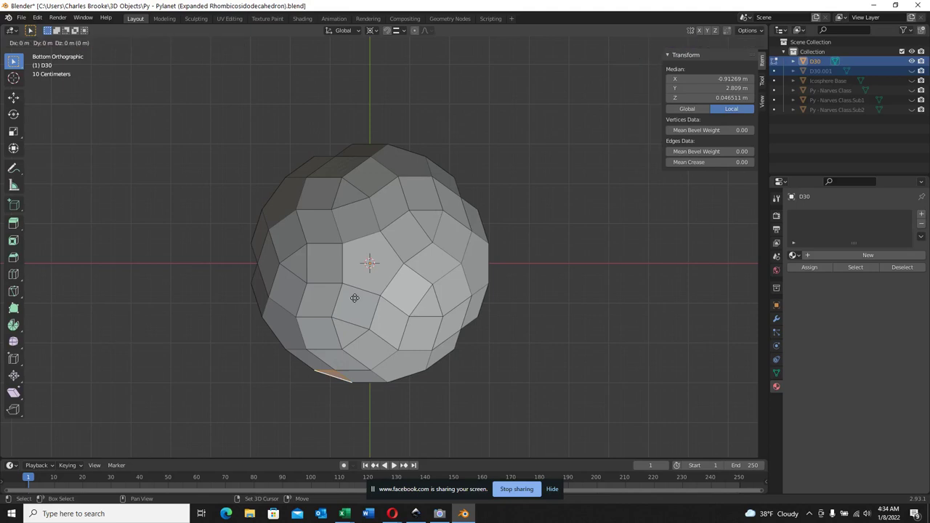
text(72)
key(Return)
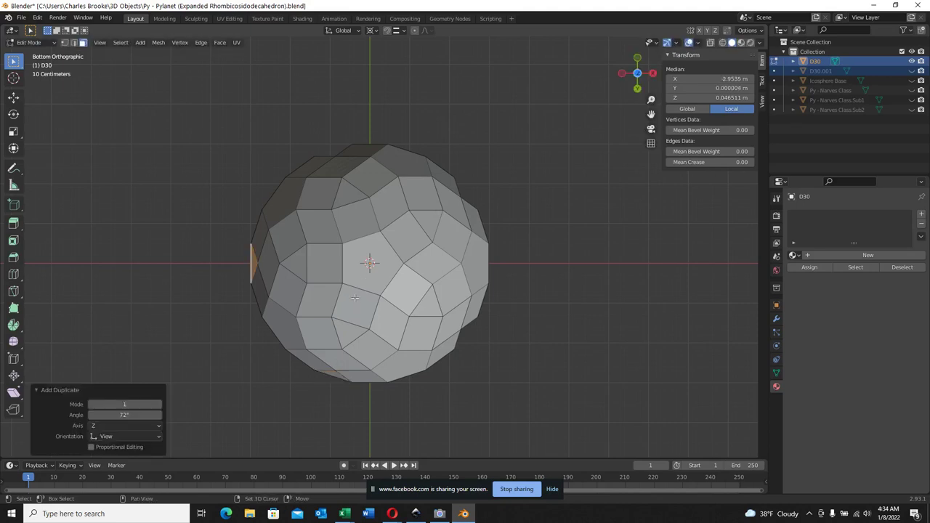
key(shift+d)
text(r72)
key(Return)
key(shift+d)
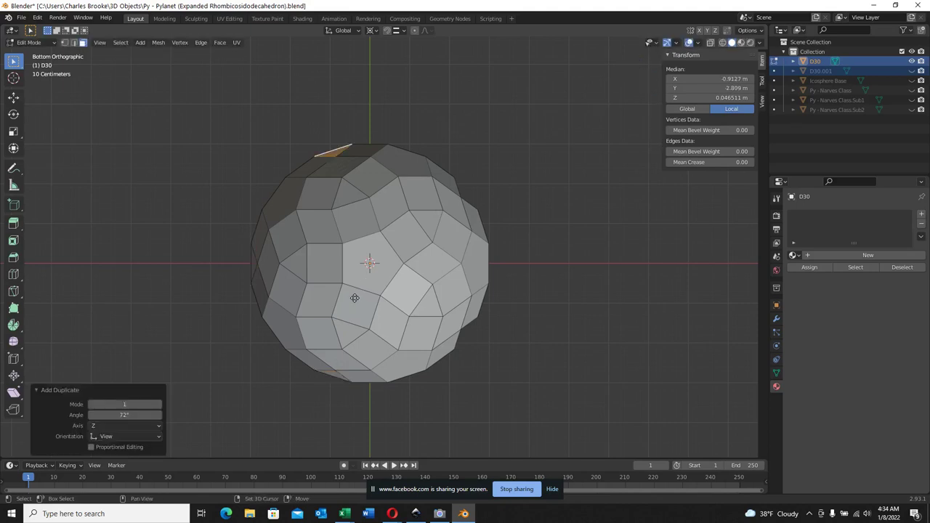
text(r72)
key(Return)
key(shift+d)
text(r72)
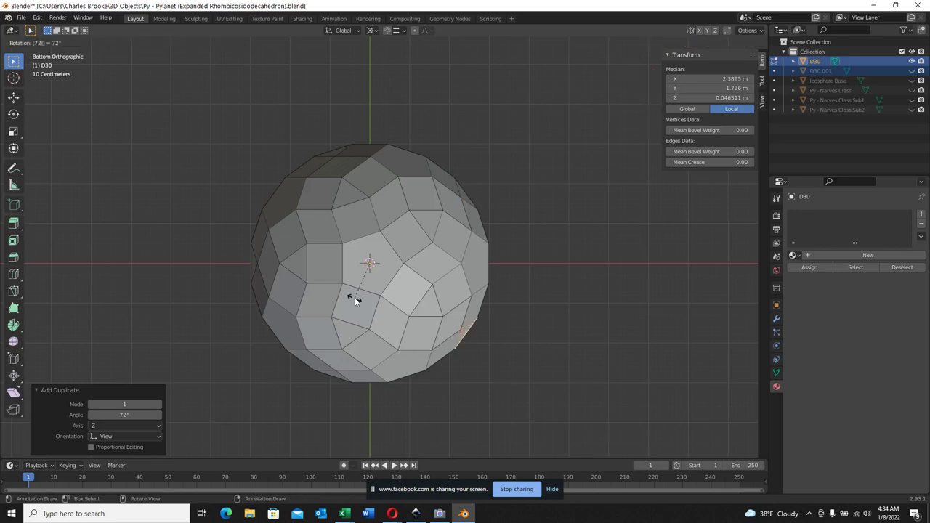
key(Return)
middle_drag(264, 254, 342, 293)
Switch to vertex mode and select all of the dome's vertices
middle_drag(342, 294, 382, 292)
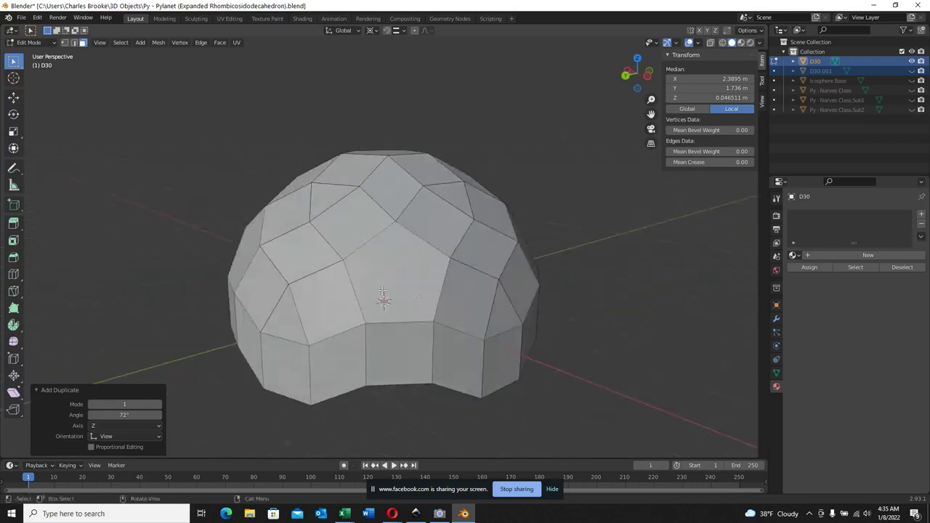
scroll(382, 289, down, 3)
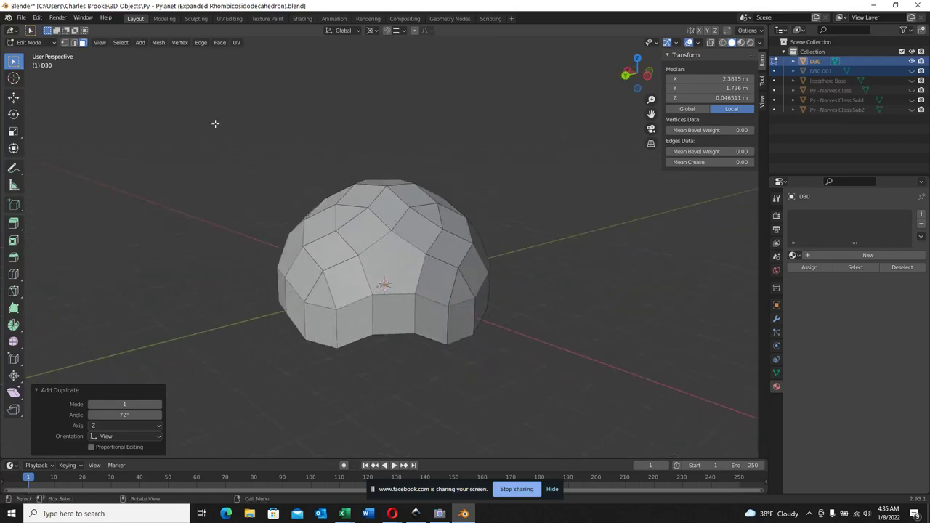
click(64, 42)
click(122, 43)
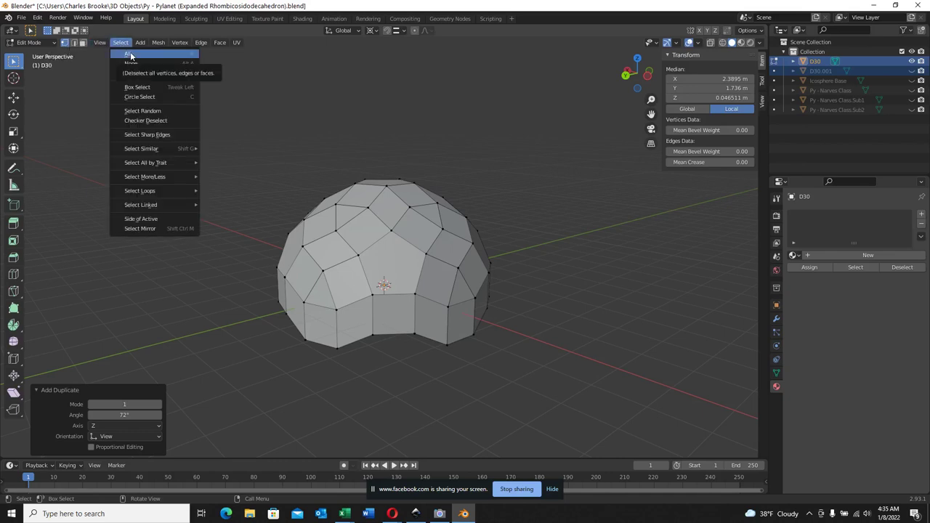
click(130, 54)
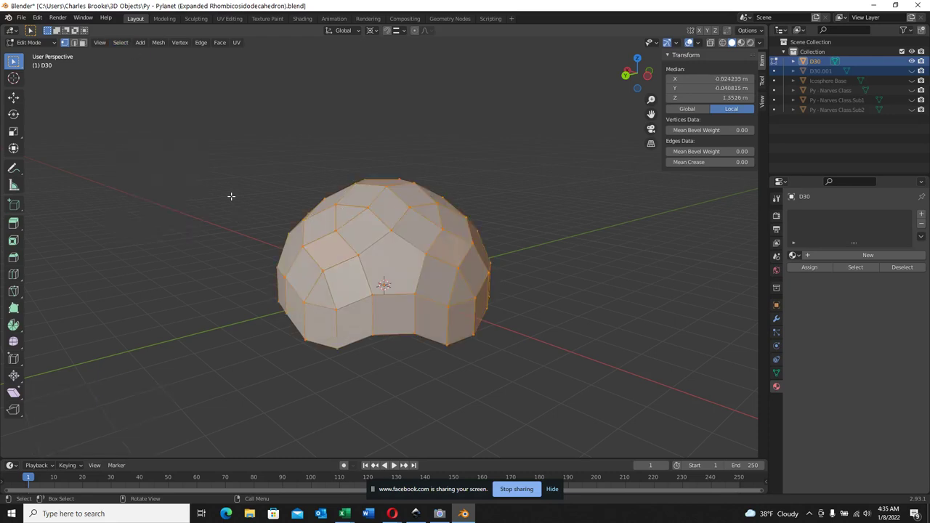
Merge by Distance with a 0.01 m merge distance, then deselect everything
key(m)
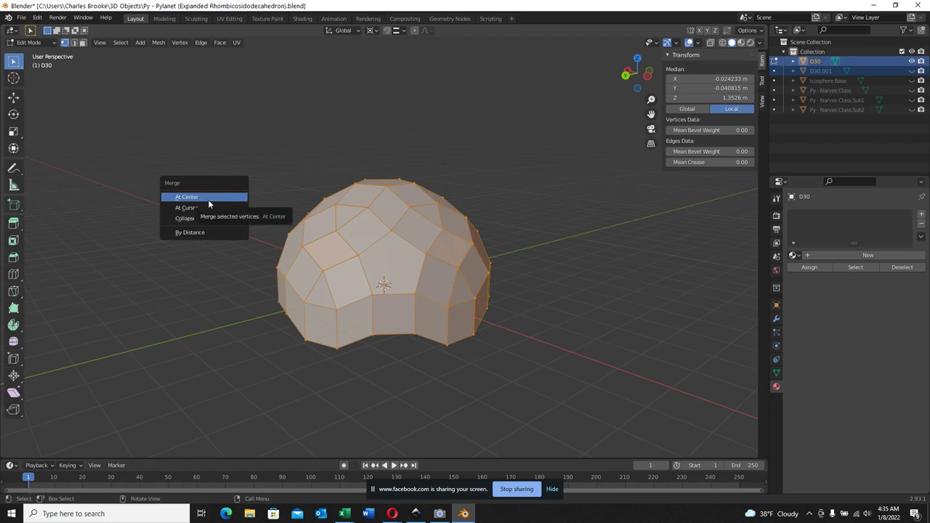
click(196, 199)
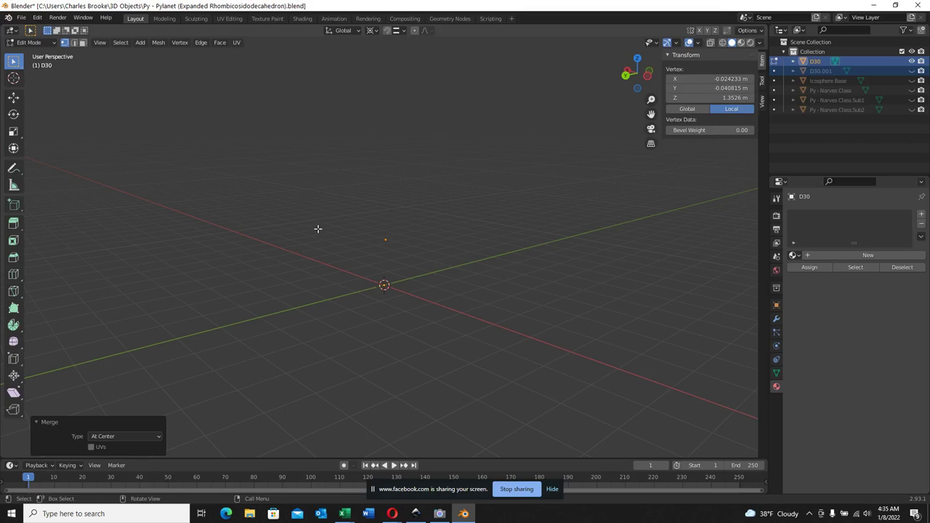
key(ctrl+z)
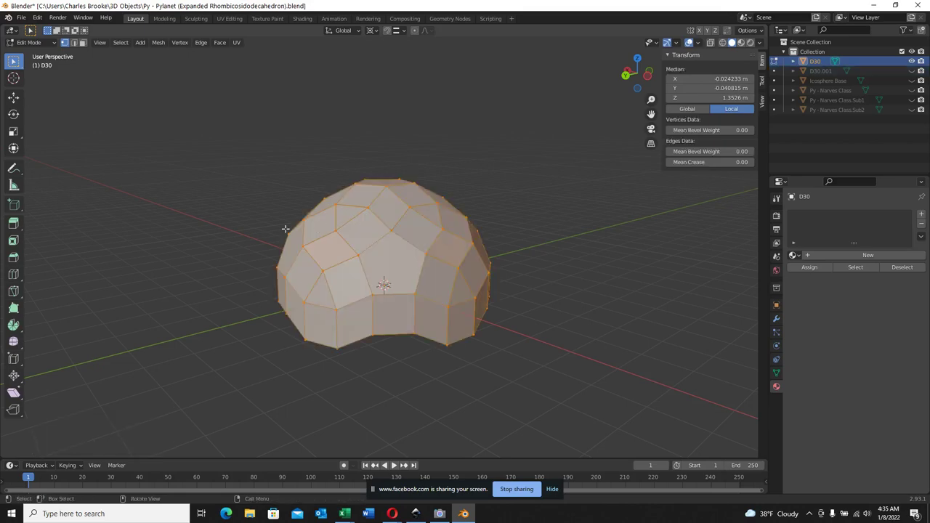
key(m)
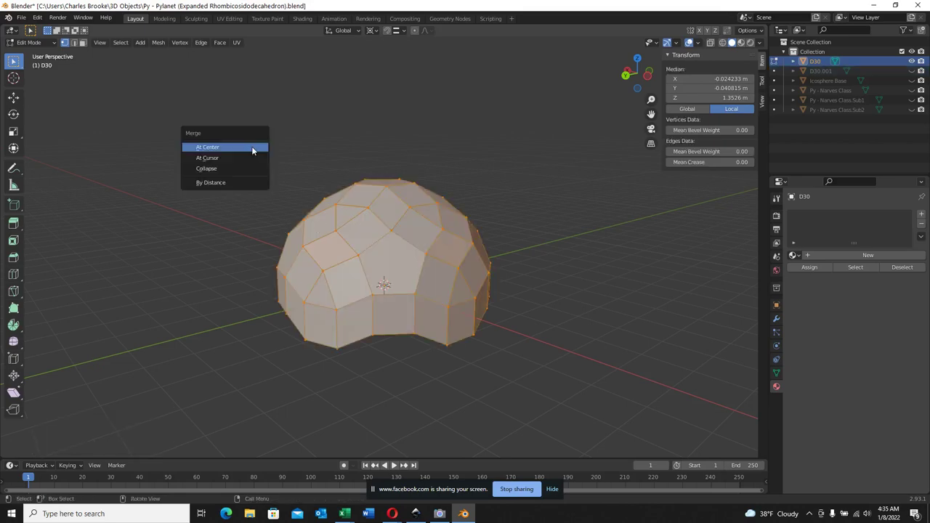
click(212, 184)
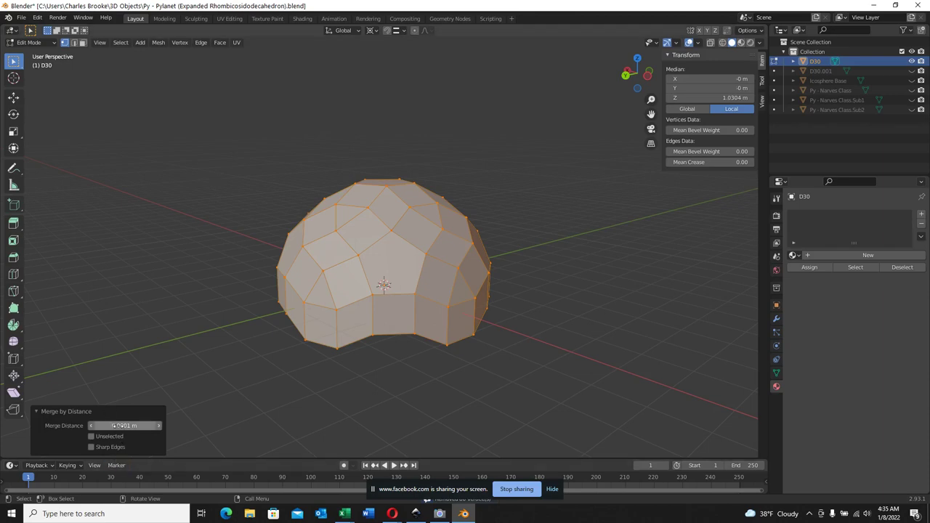
click(119, 426)
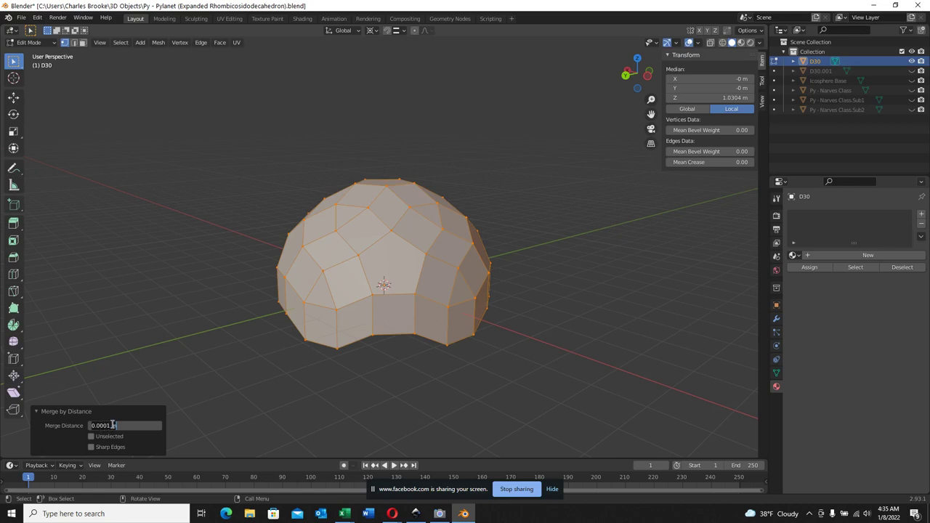
click(111, 425)
key(BackSpace)
key(BackSpace)
text(1)
key(Return)
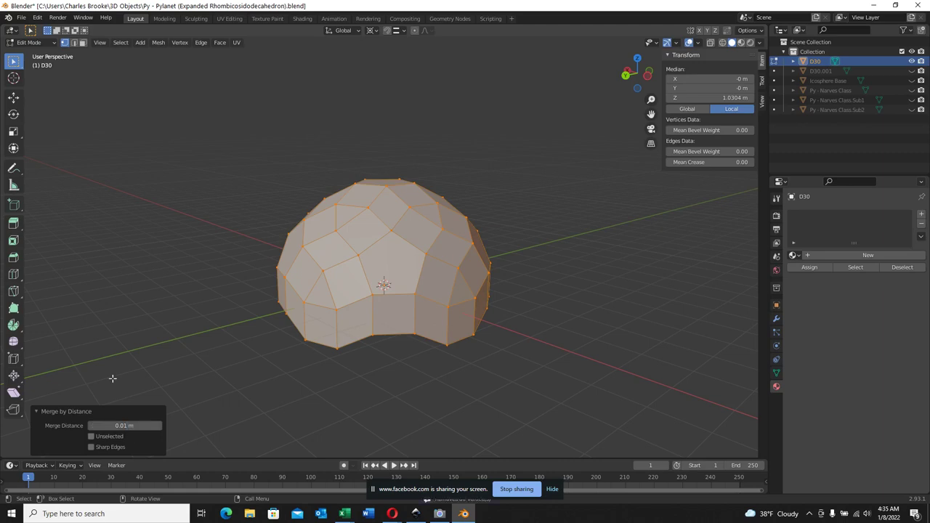
key(alt+a)
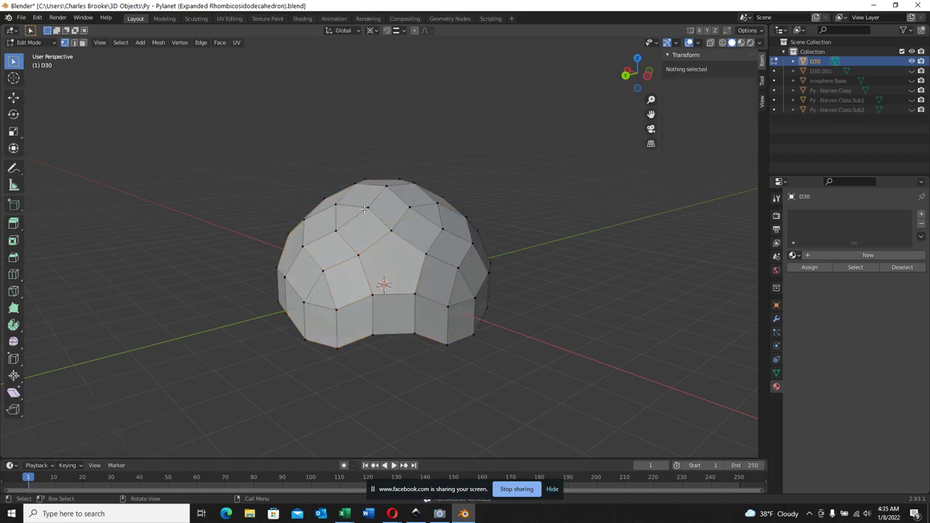
Check several dome vertices while orbiting around the top and the welded seam
click(338, 233)
middle_drag(341, 233, 533, 142)
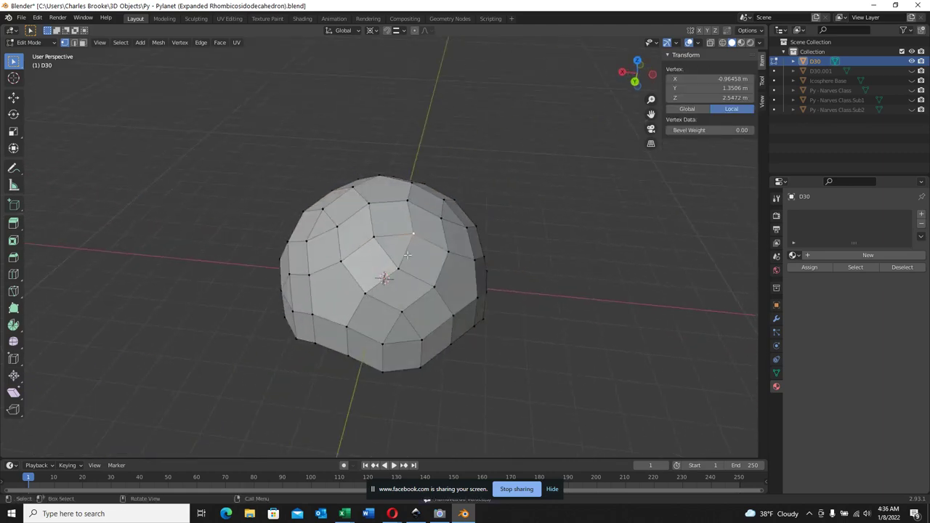
scroll(534, 142, up, 6)
click(338, 202)
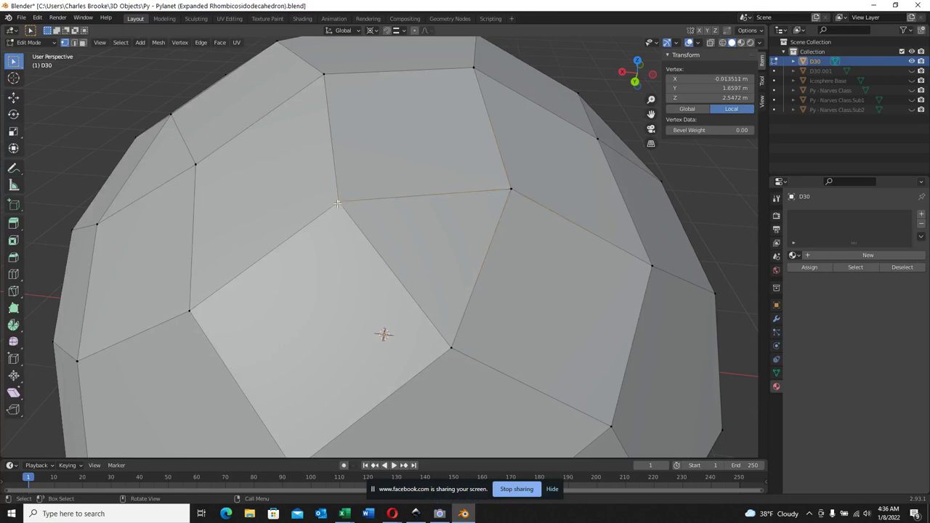
click(187, 311)
middle_drag(171, 311, 284, 228)
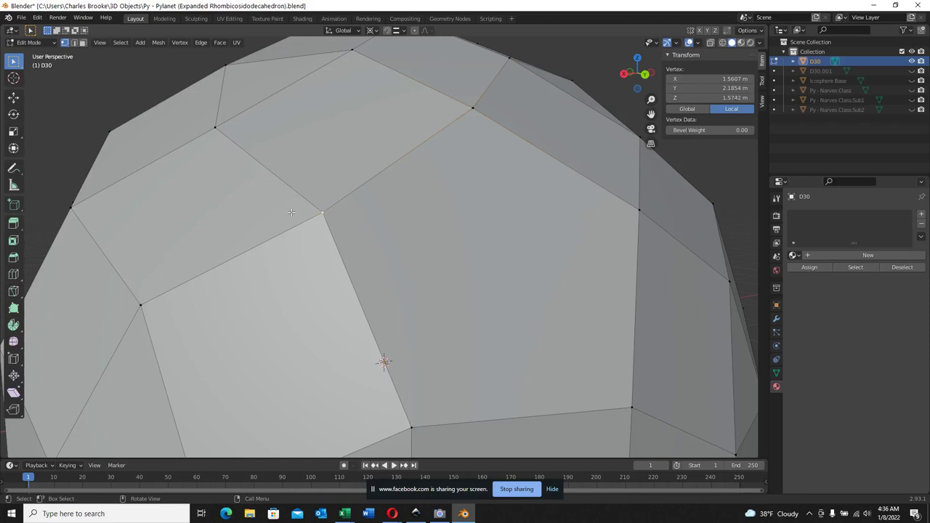
Inspect a dome face with X-ray toggled on and off, leaving X-ray on
click(82, 42)
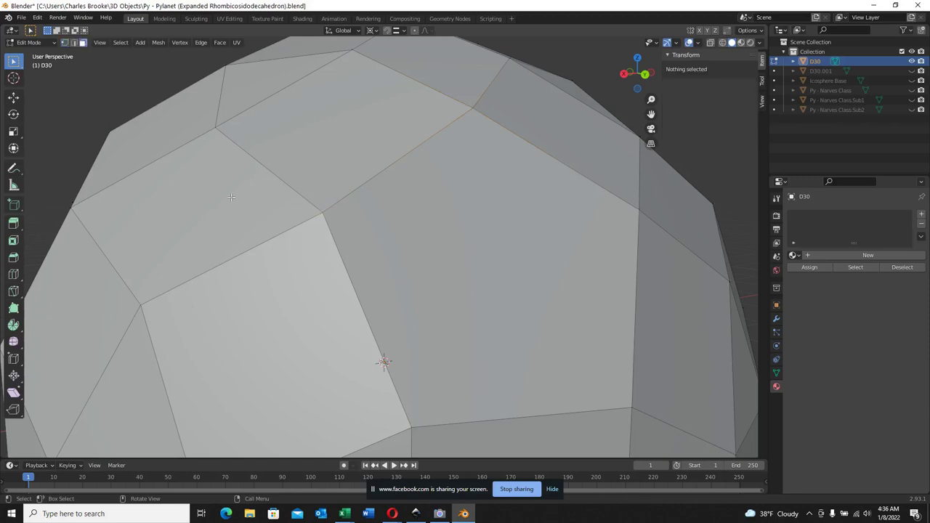
click(305, 175)
click(710, 43)
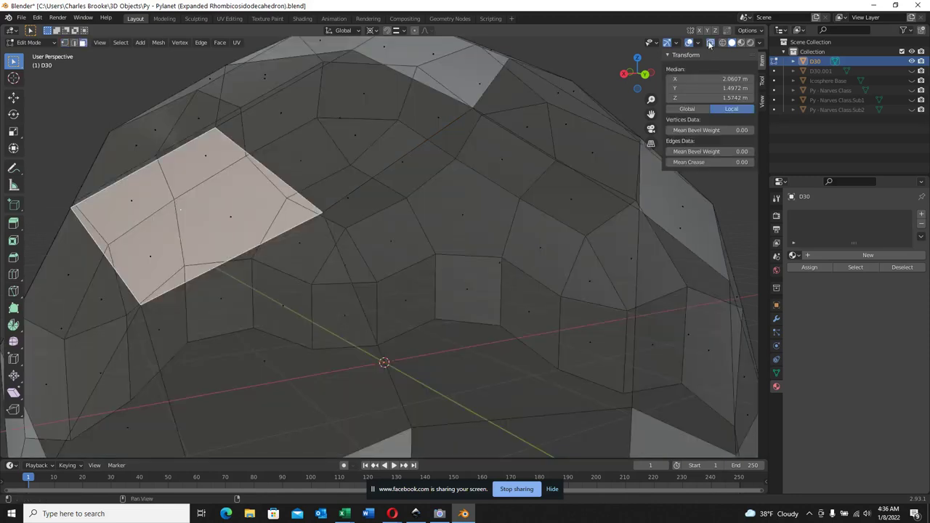
scroll(356, 262, down, 5)
middle_drag(356, 261, 367, 254)
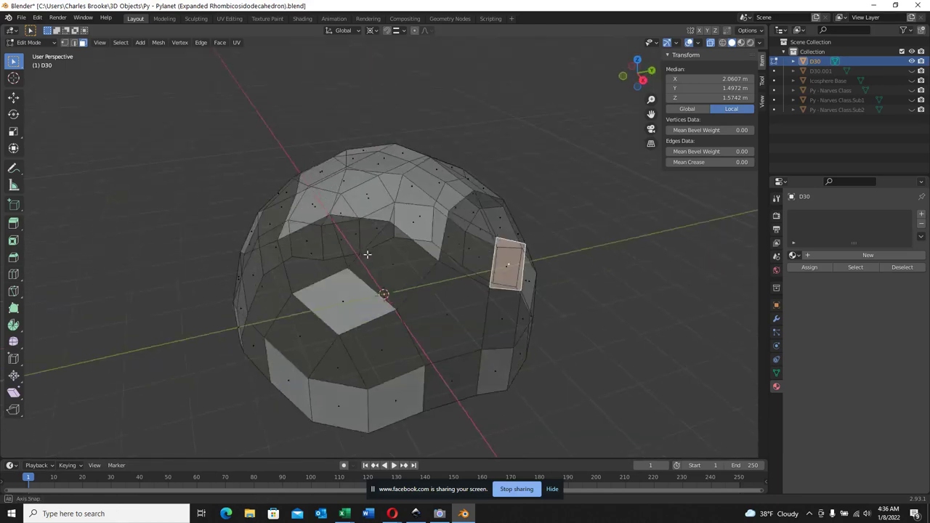
key(alt+a)
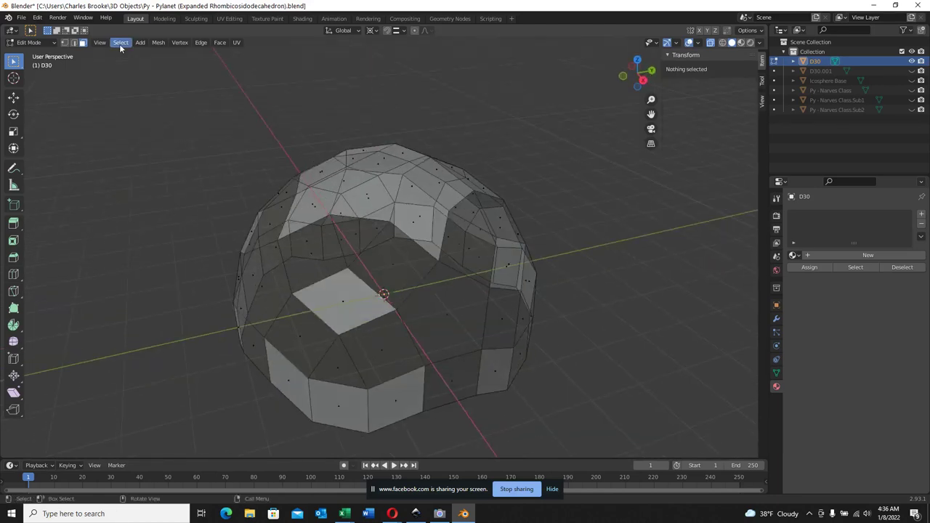
click(712, 47)
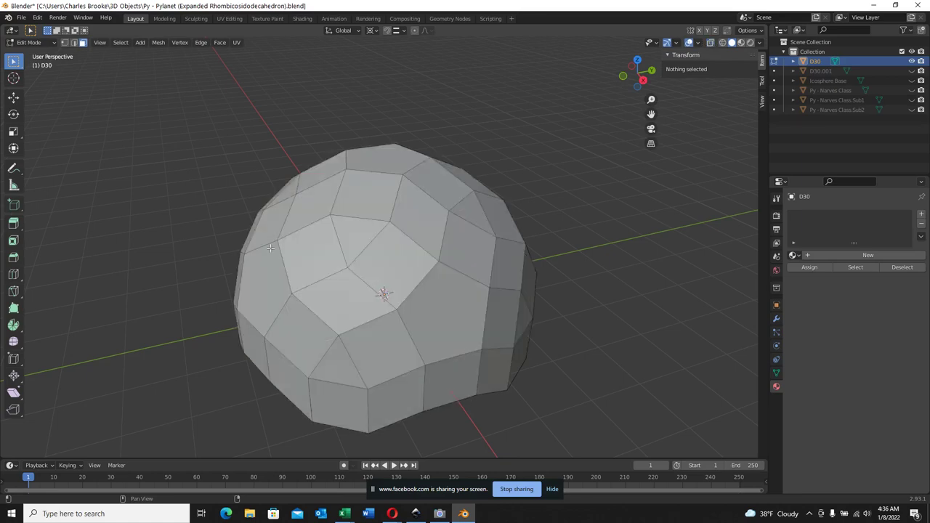
middle_drag(339, 210, 320, 305)
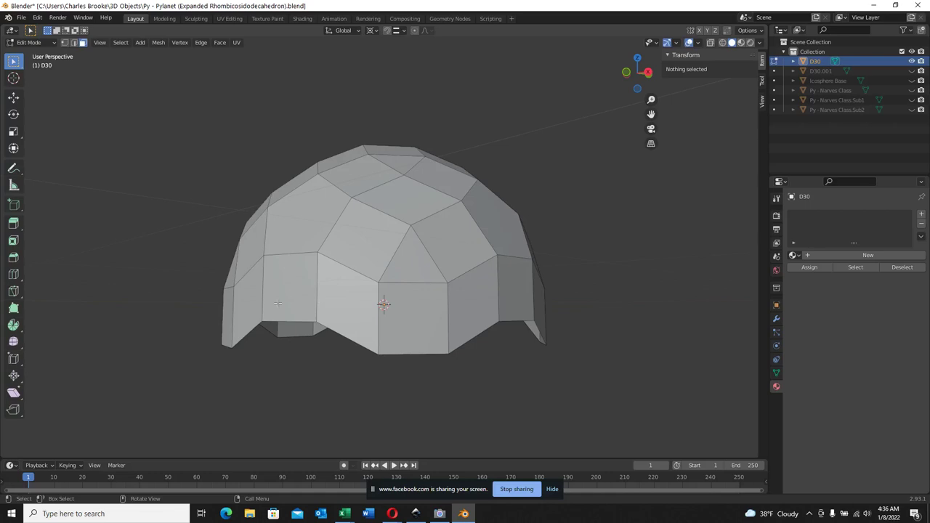
middle_drag(462, 300, 421, 303)
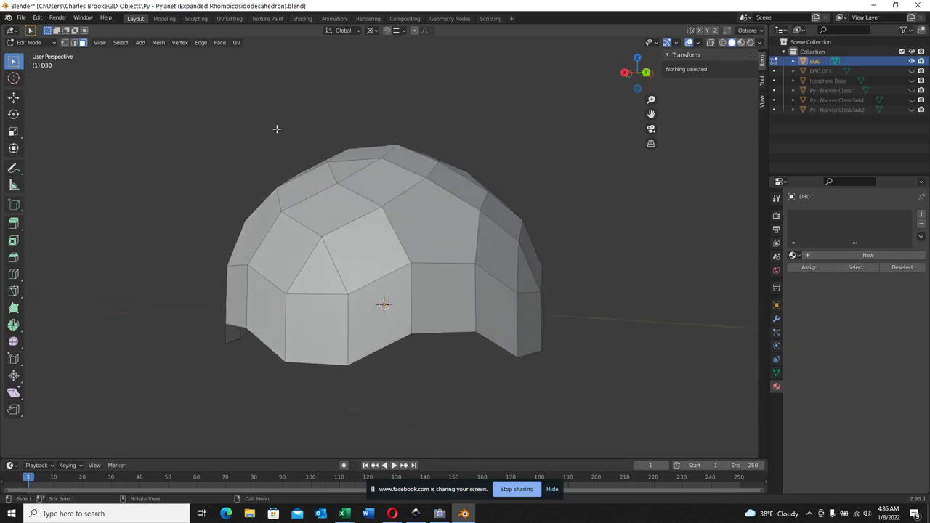
click(711, 42)
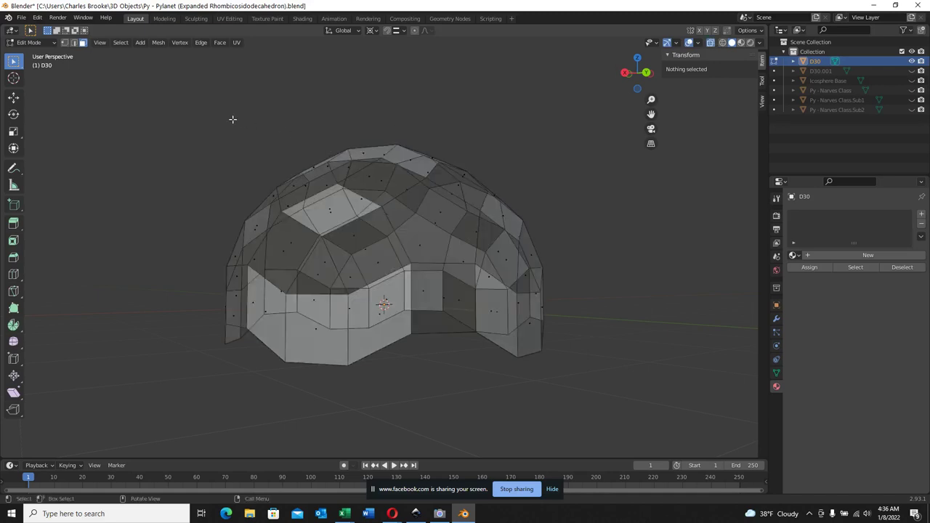
Box-select the faces of the dome's upper half and turn X-ray off
drag(223, 129, 538, 264)
middle_drag(537, 264, 298, 254)
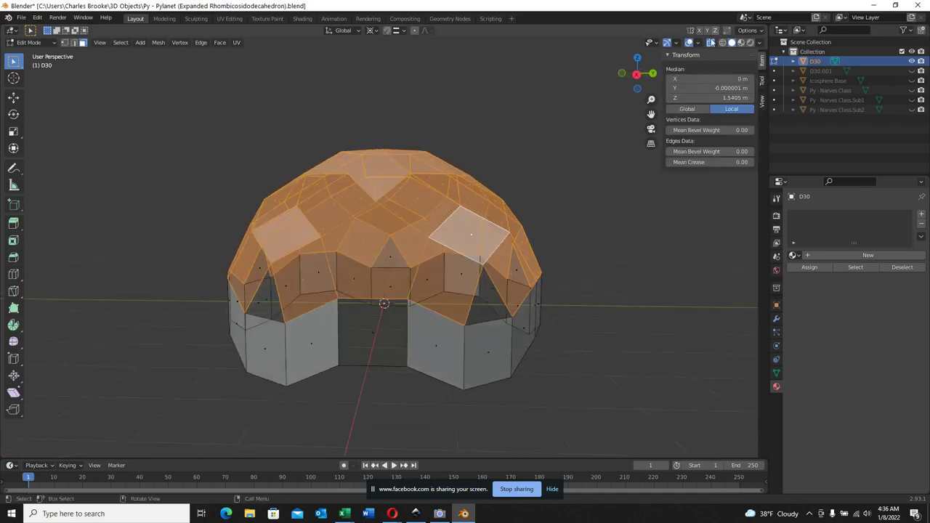
click(710, 42)
Snap the view to Back Orthographic to face the dome straight on
click(621, 73)
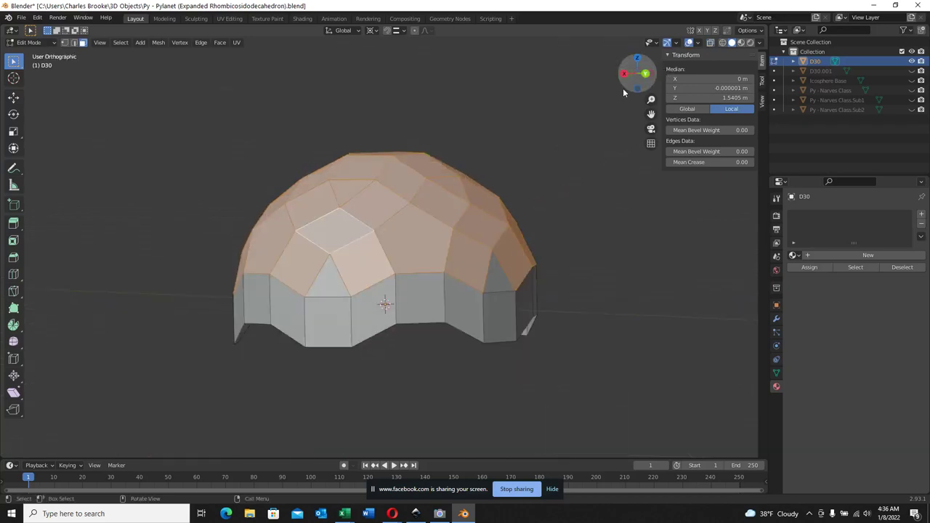
click(433, 275)
click(260, 286)
middle_drag(259, 286, 642, 55)
key(ctrl+z)
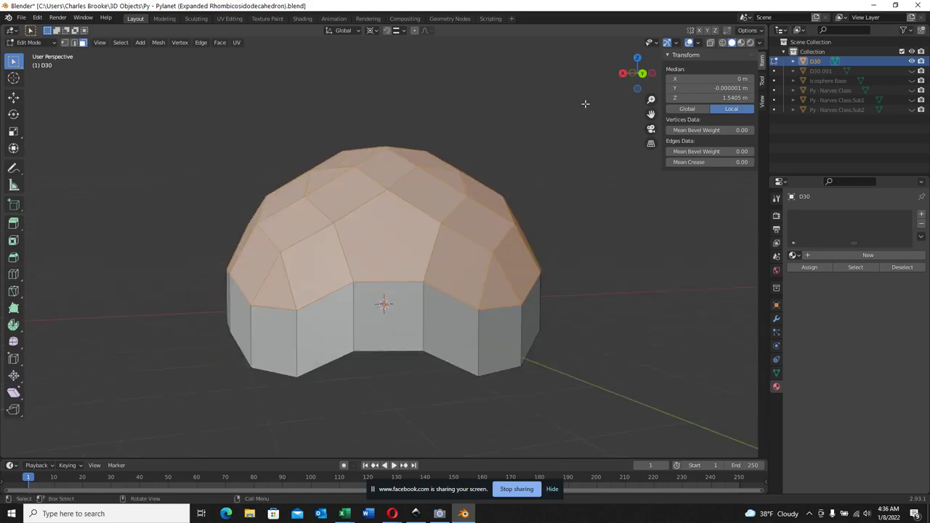
click(641, 74)
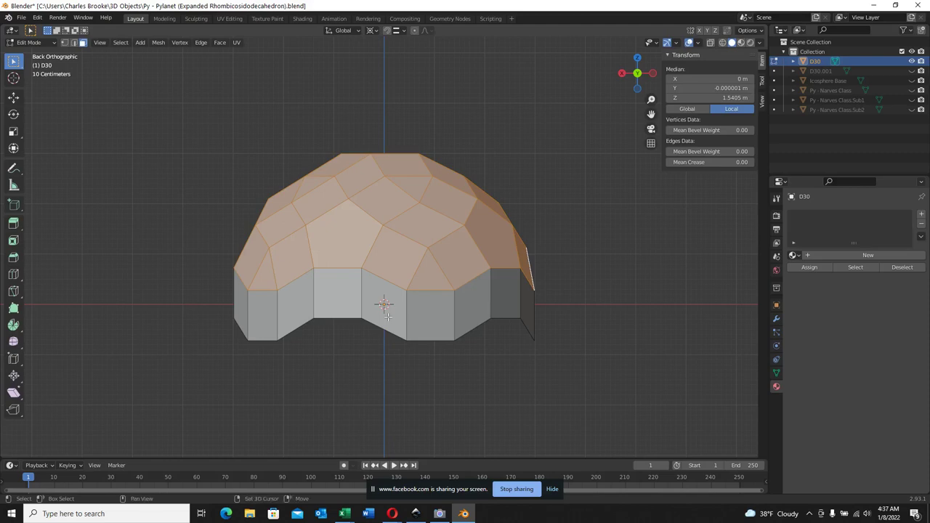
Duplicate the dome, rotate the copy 180° beneath it, and deselect to view the sphere
key(g)
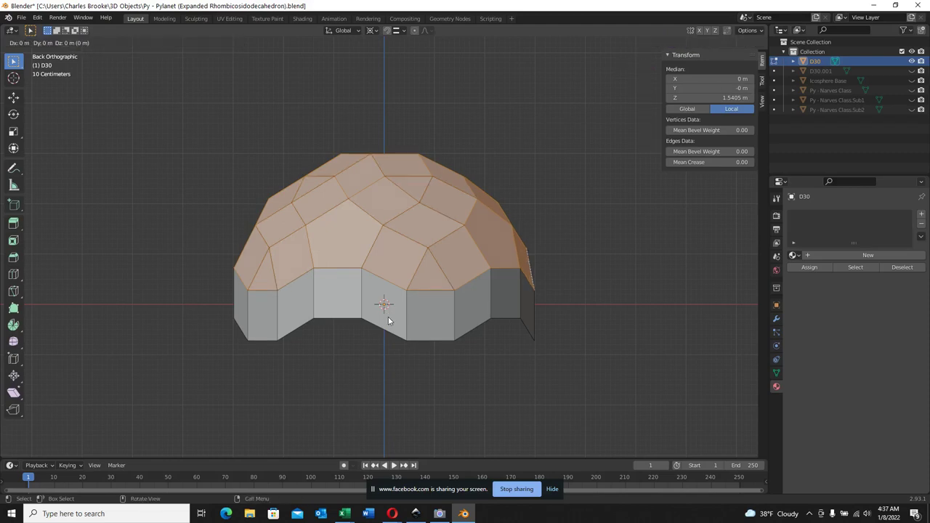
text(r180)
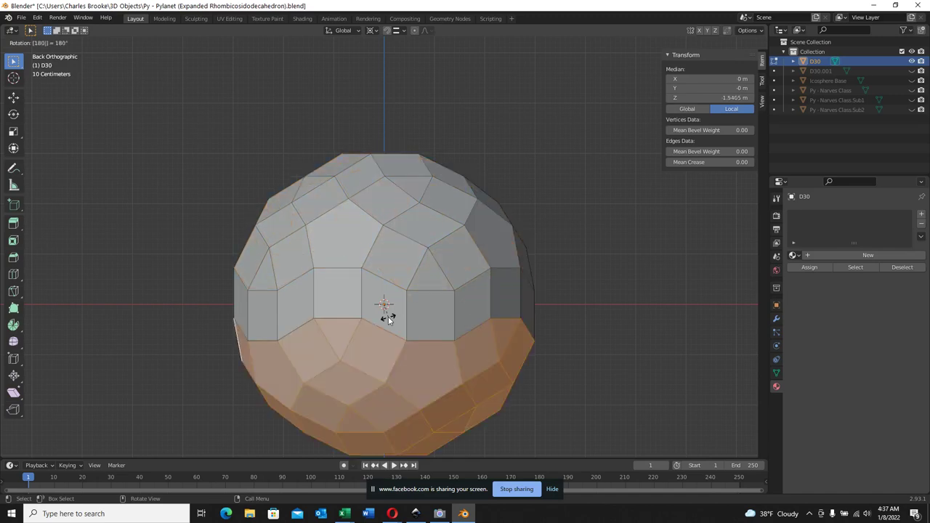
key(Return)
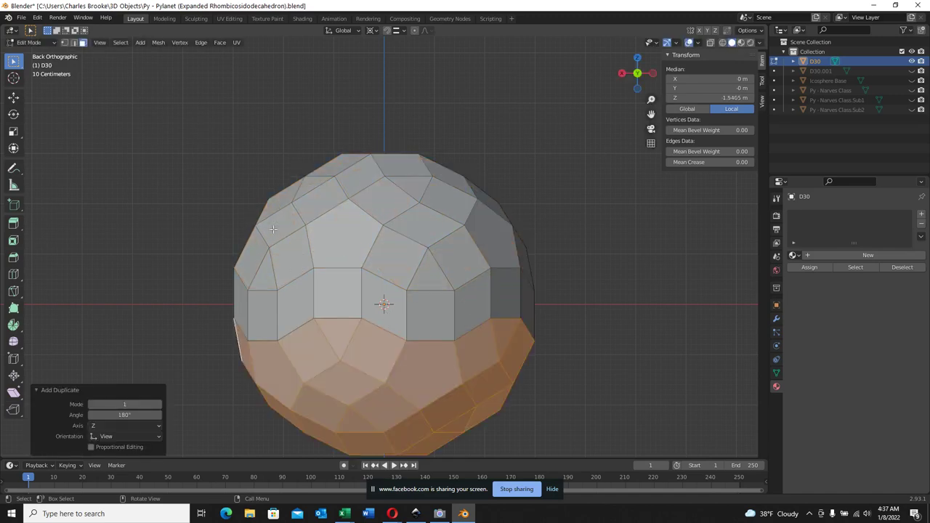
click(206, 244)
middle_drag(213, 249, 390, 254)
scroll(390, 254, up, 3)
scroll(426, 248, up, 3)
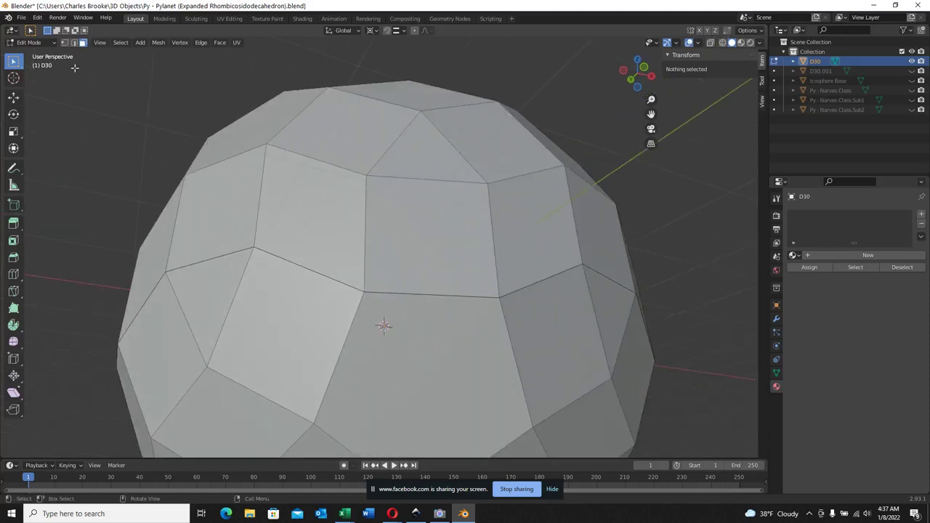
Select all vertices, Merge by Distance at 0.01 m, then clear the selection
click(64, 43)
click(121, 43)
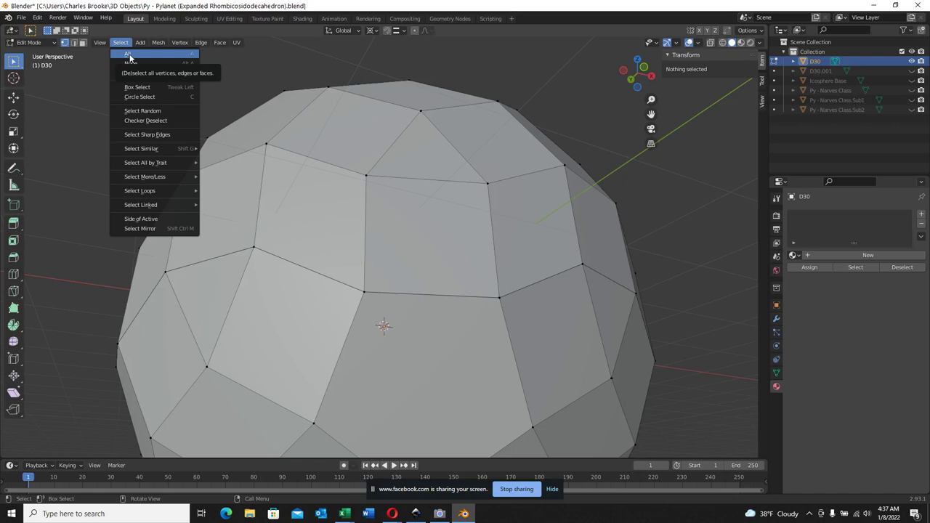
click(129, 55)
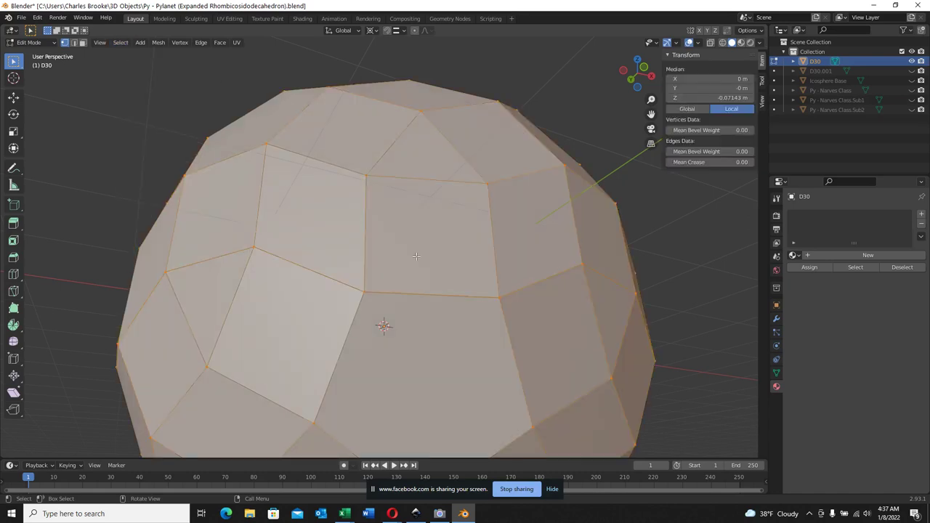
key(m)
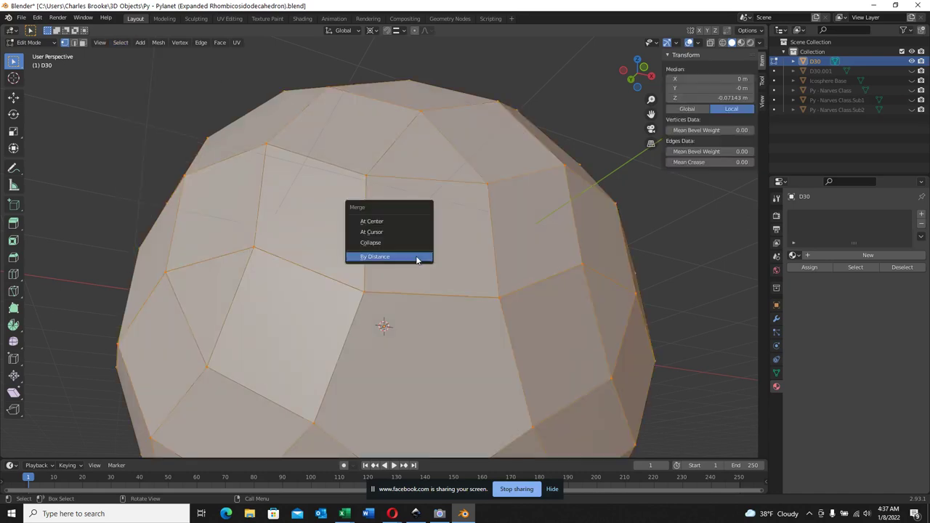
click(376, 257)
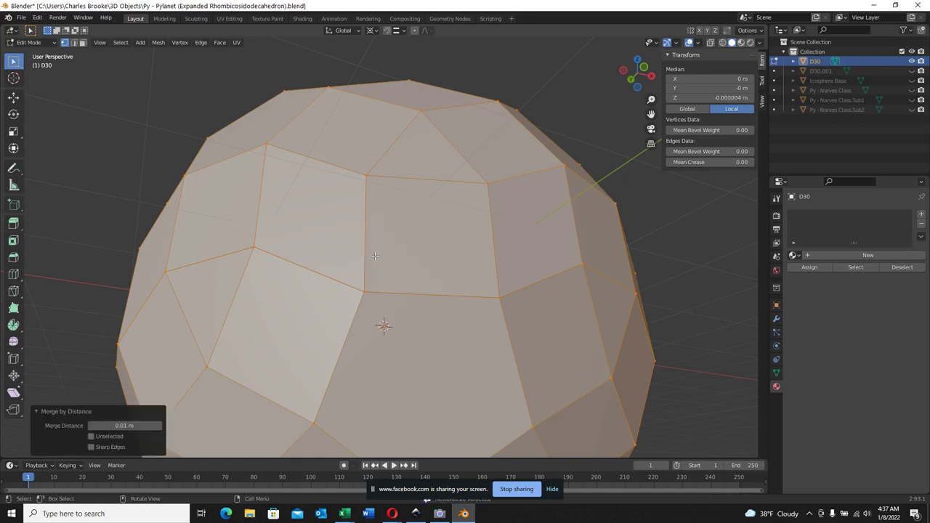
click(114, 425)
key(Return)
click(144, 160)
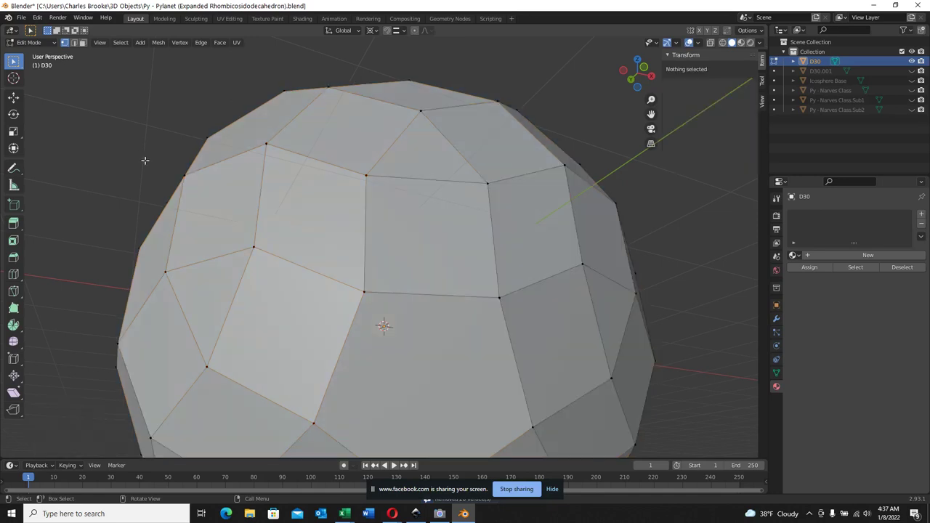
scroll(292, 241, down, 4)
middle_drag(348, 258, 353, 325)
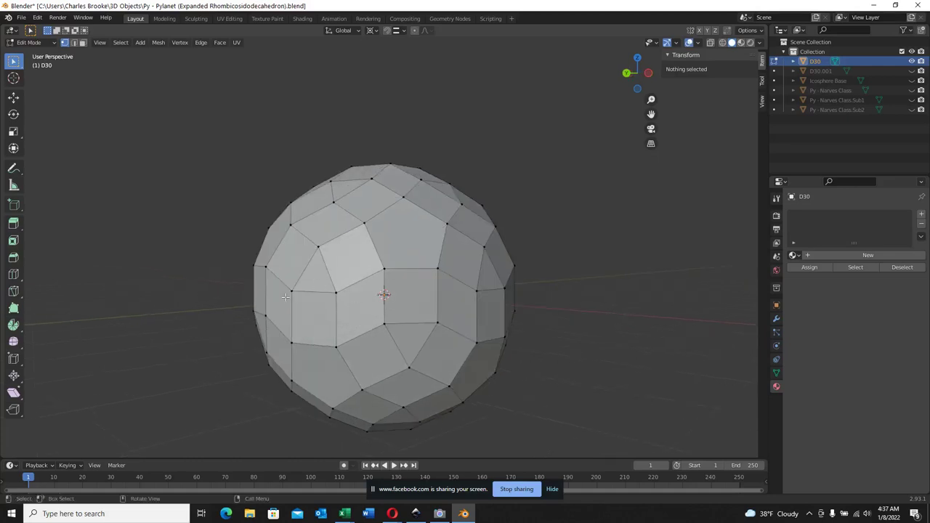
Inspect the sphere in X-ray, then select a four-sided face near the top centre
mouse_move(286, 297)
middle_down()
mouse_move(353, 291)
mouse_move(327, 320)
mouse_move(385, 309)
mouse_move(555, 138)
middle_up()
click(709, 42)
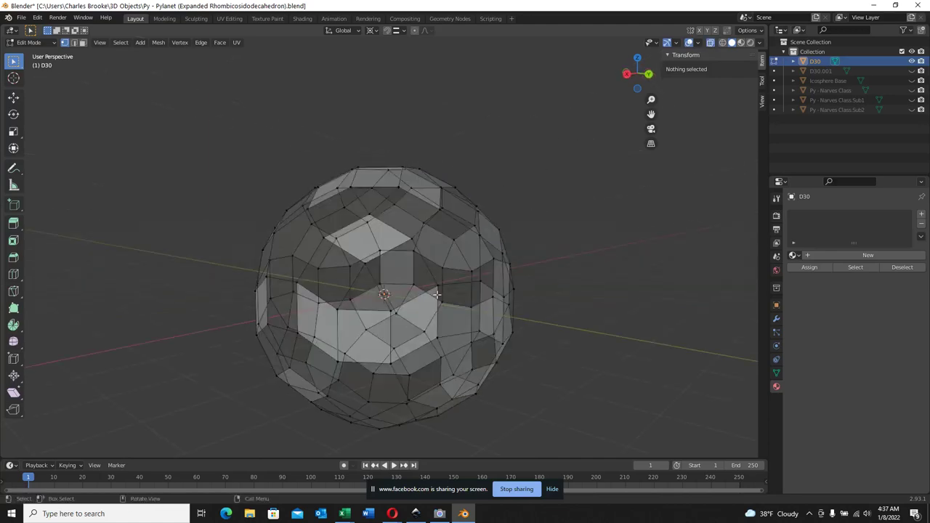
middle_drag(348, 305, 407, 290)
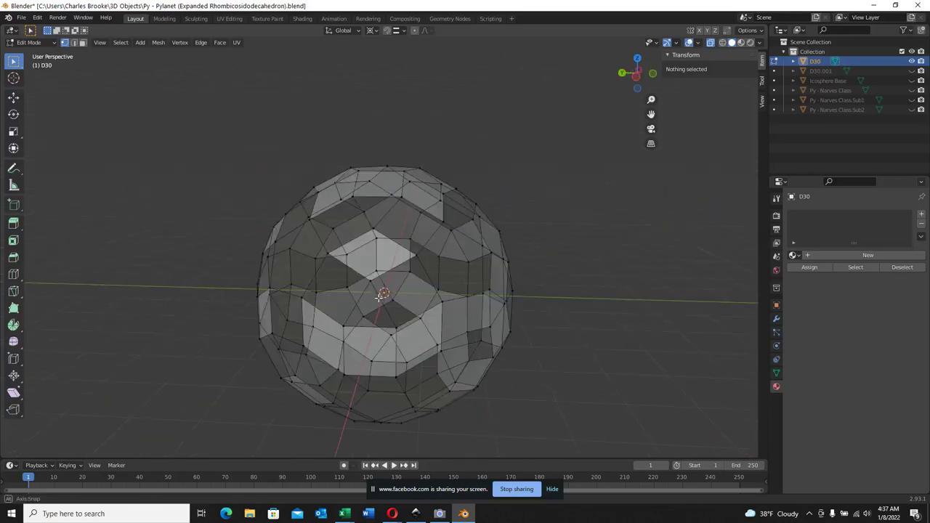
click(710, 42)
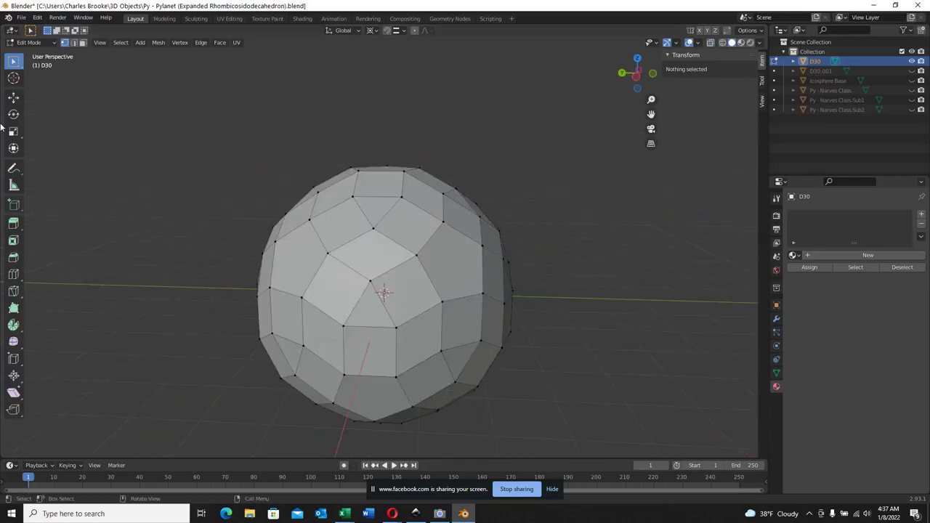
click(82, 42)
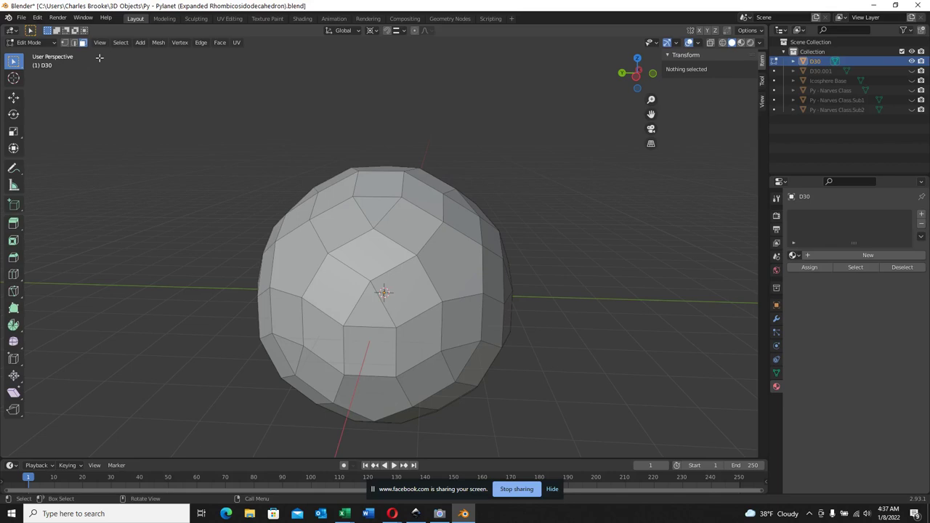
click(360, 260)
Delete the selected quad face and orbit to inspect the resulting hole
key(x)
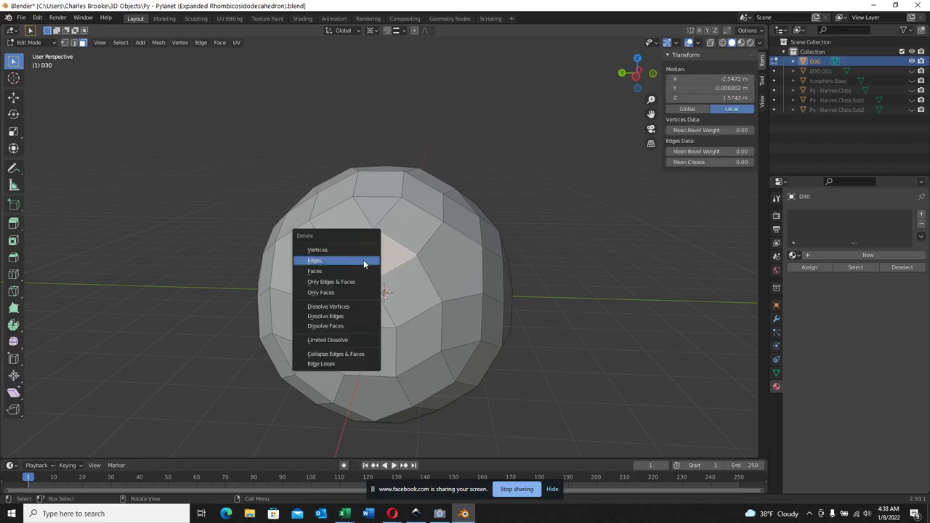
click(342, 271)
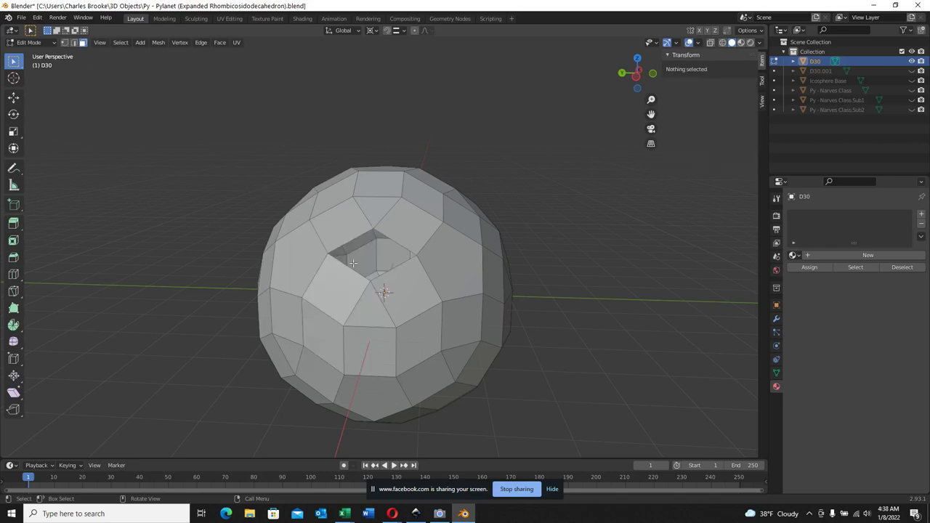
middle_drag(361, 254, 373, 262)
scroll(440, 272, up, 3)
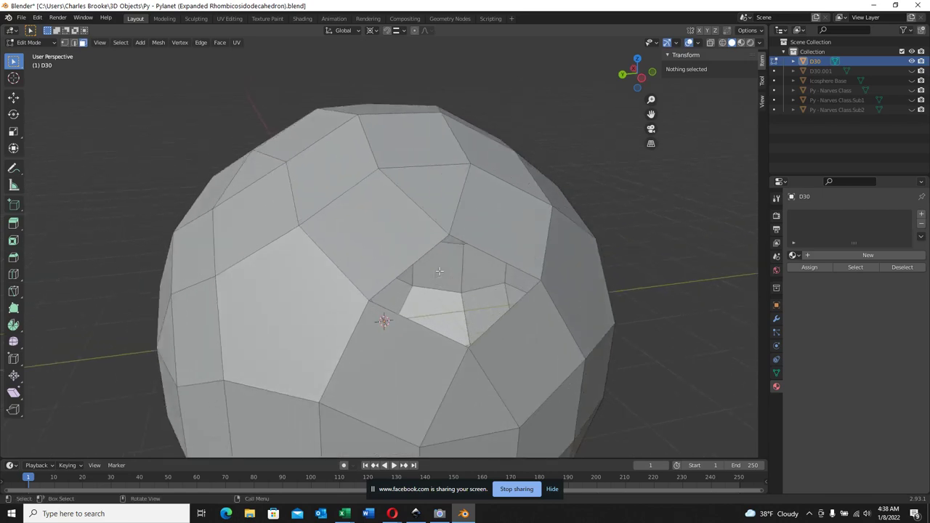
middle_drag(470, 292, 455, 290)
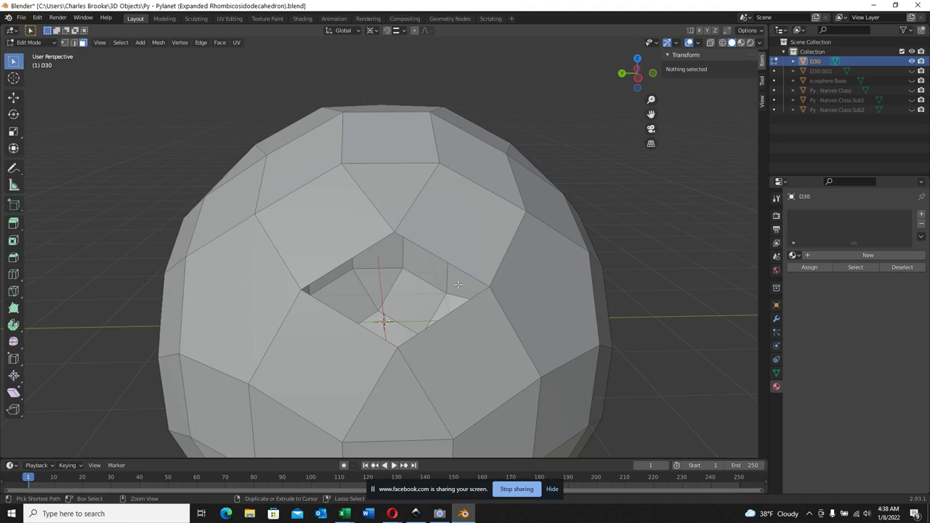
Refill the hole with a new face so the sphere is closed again
key(ctrl+z)
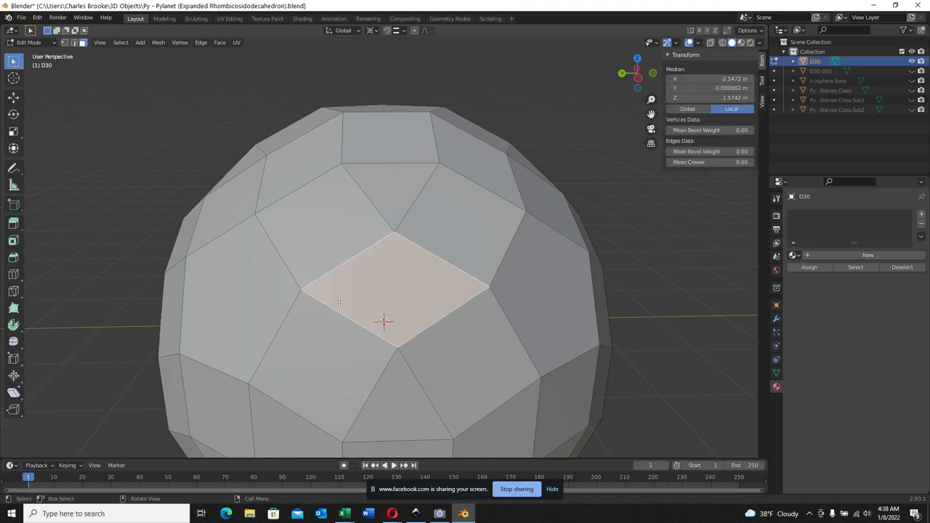
scroll(339, 302, down, 2)
scroll(234, 245, down, 2)
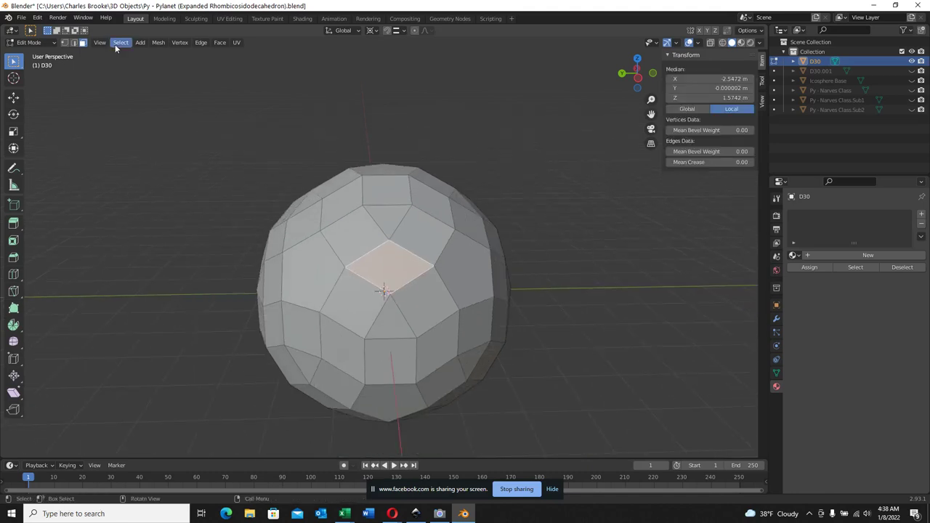
click(119, 44)
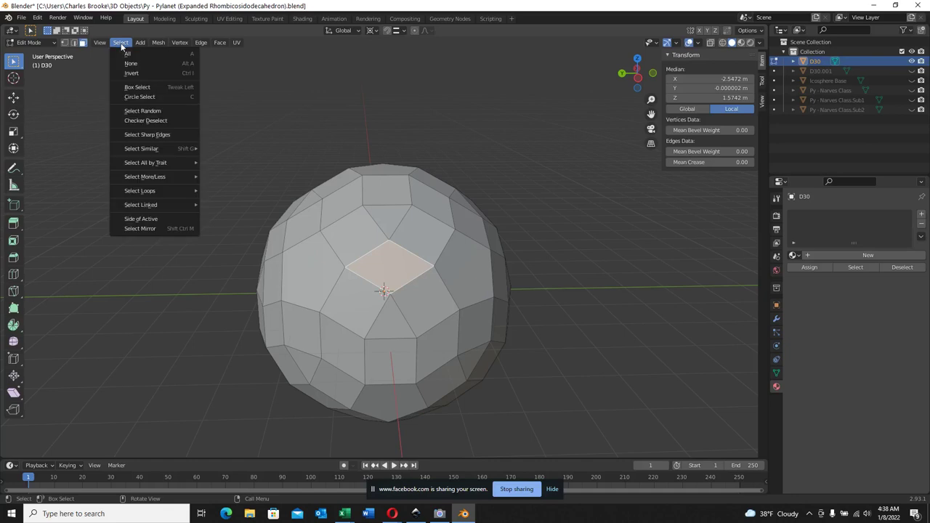
click(82, 46)
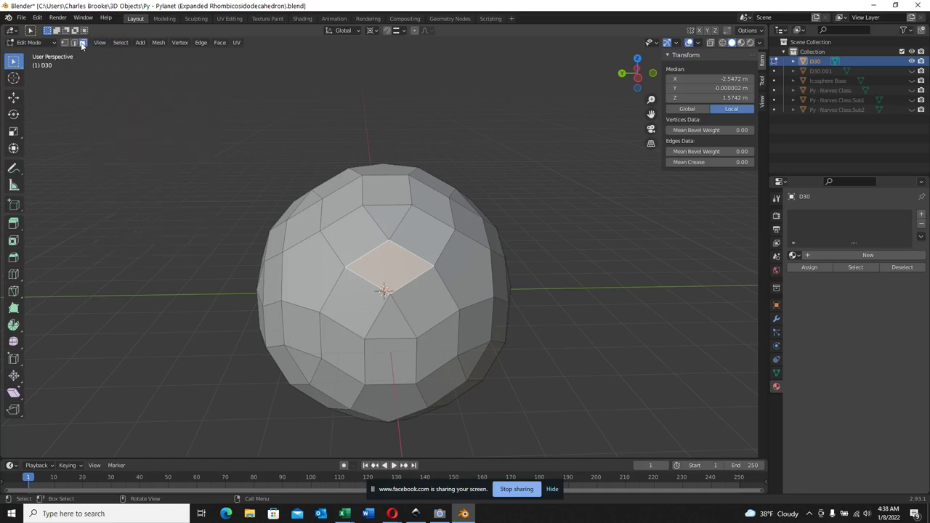
Select the right-side pentagon and invert the selection to pick every other face
click(323, 273)
click(342, 205)
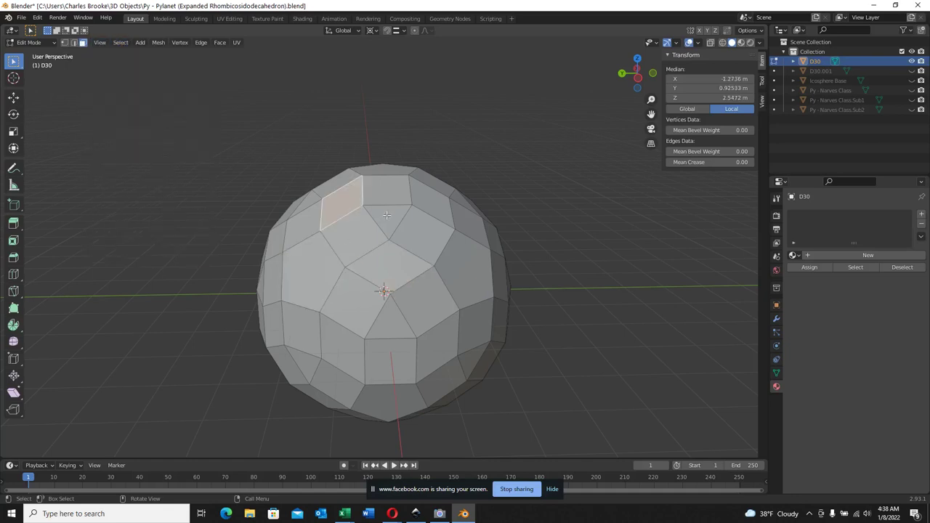
click(436, 211)
click(467, 274)
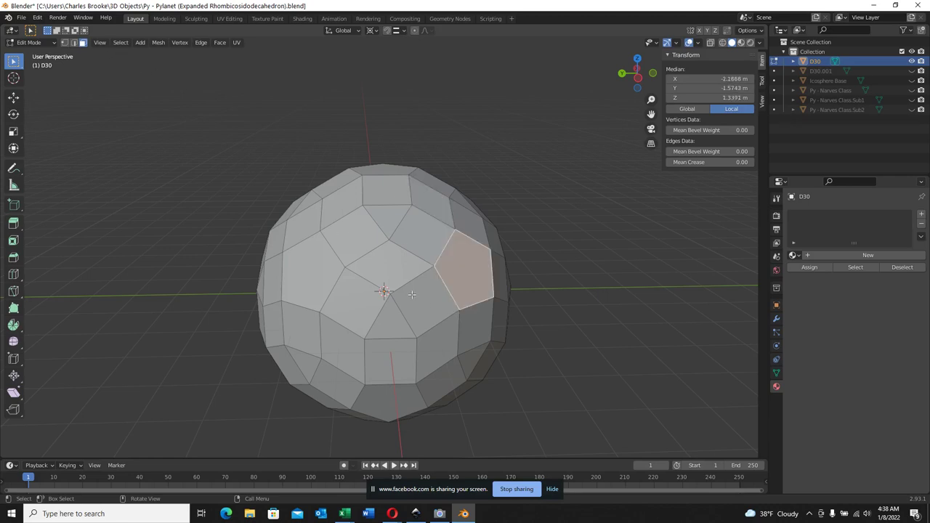
key(ctrl+i)
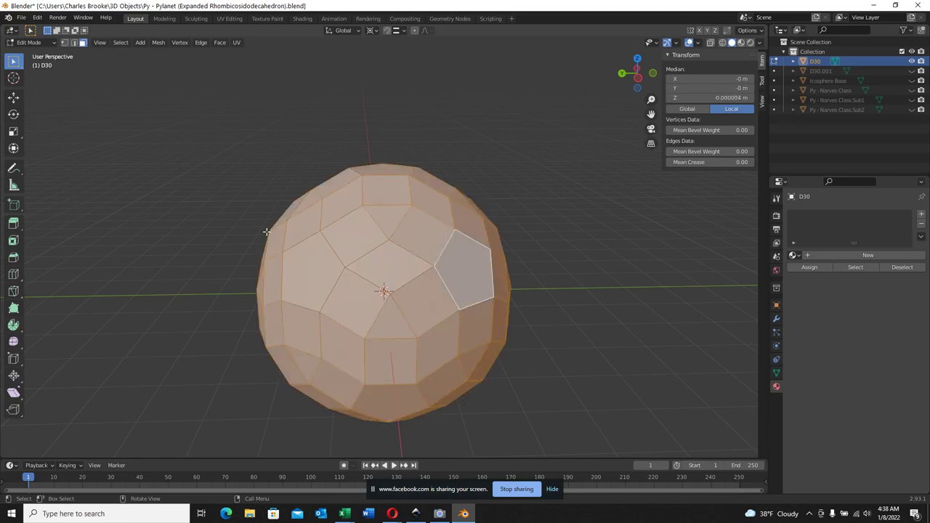
middle_drag(267, 232, 343, 233)
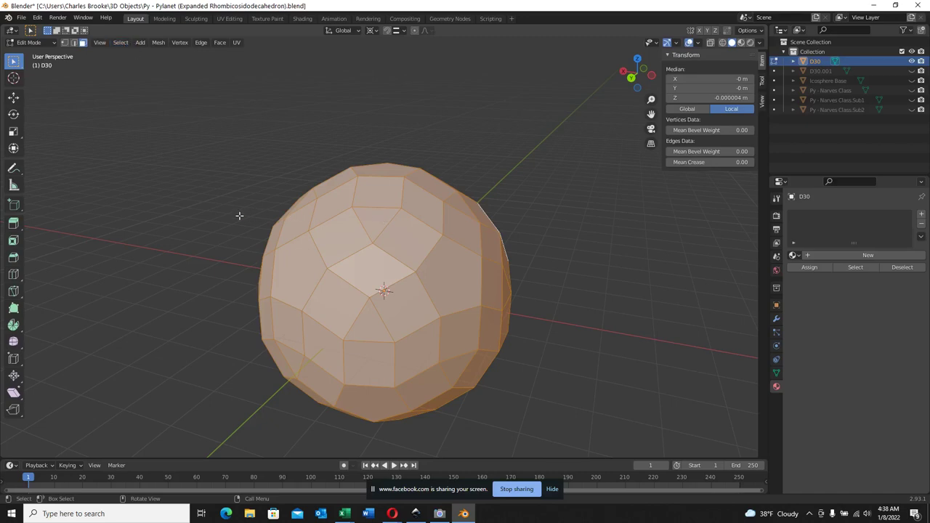
middle_drag(239, 215, 220, 188)
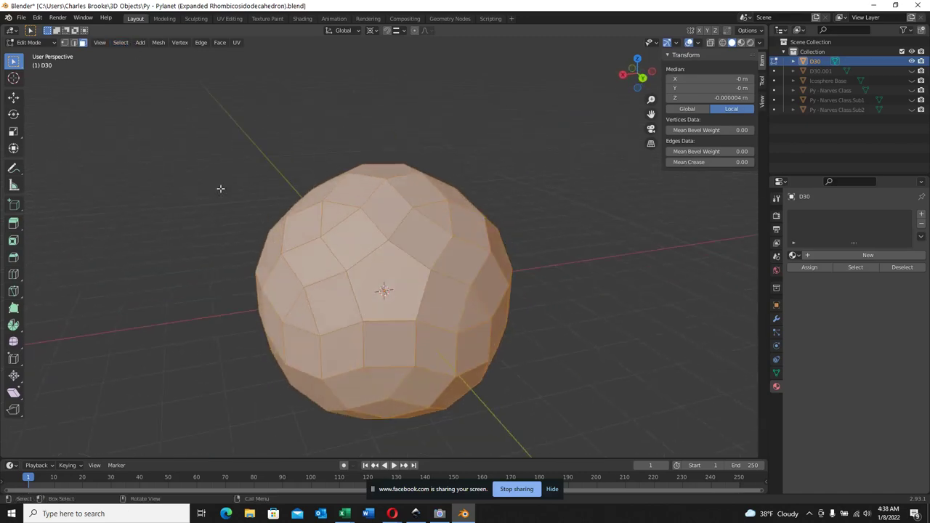
click(159, 43)
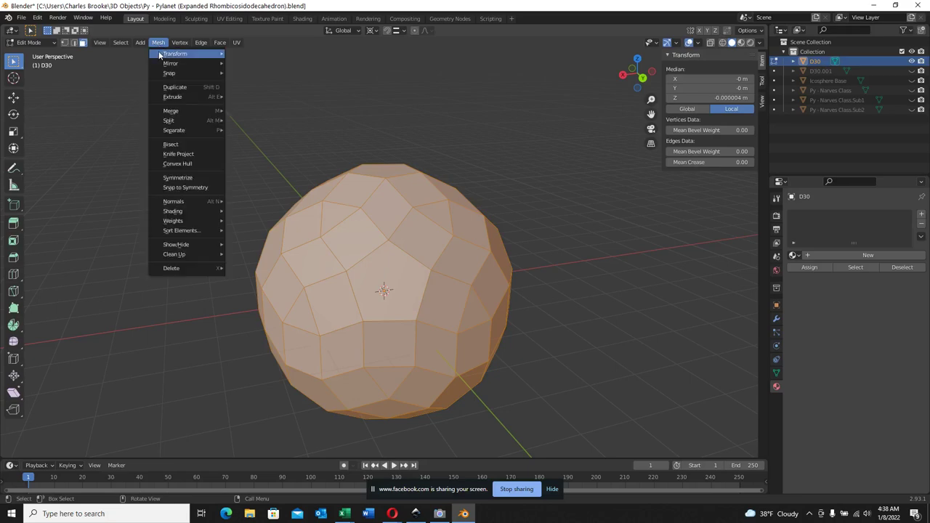
Recalculate the sphere's normals to point outside, then deselect it and enable X-ray see-through
mouse_move(175, 205)
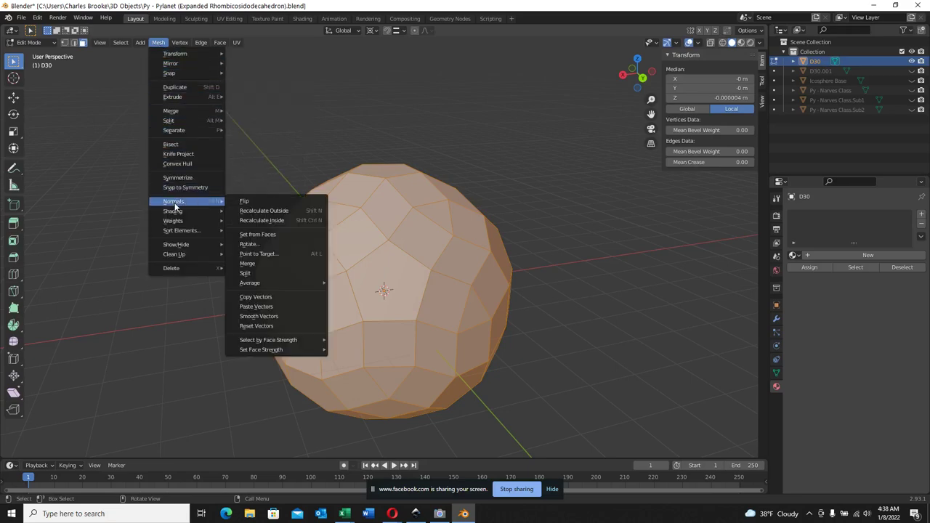
click(276, 211)
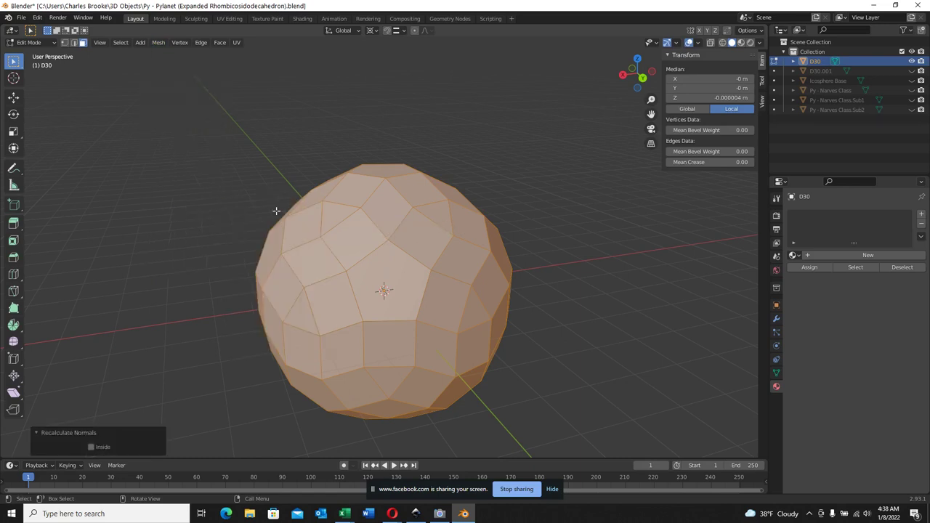
click(615, 173)
click(710, 42)
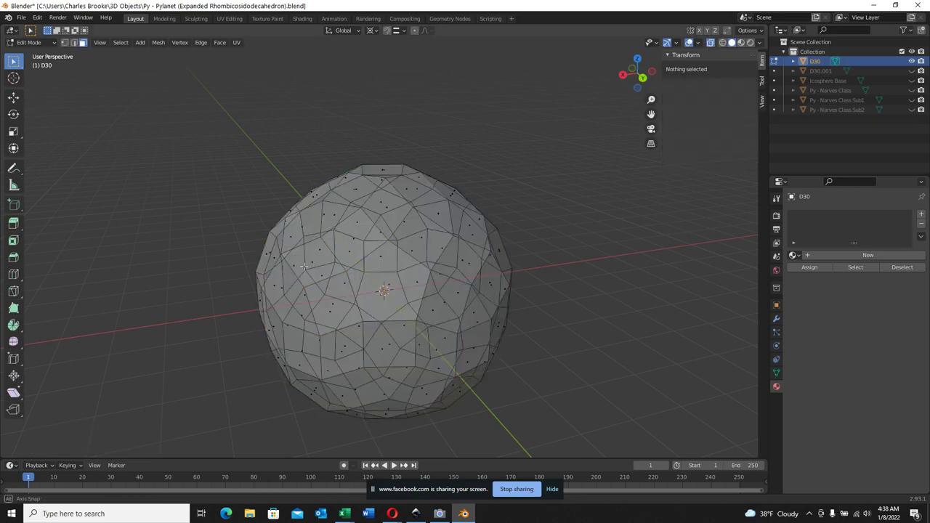
Select the whole D30 mesh and recalculate its normals to point inside
middle_drag(304, 267, 338, 279)
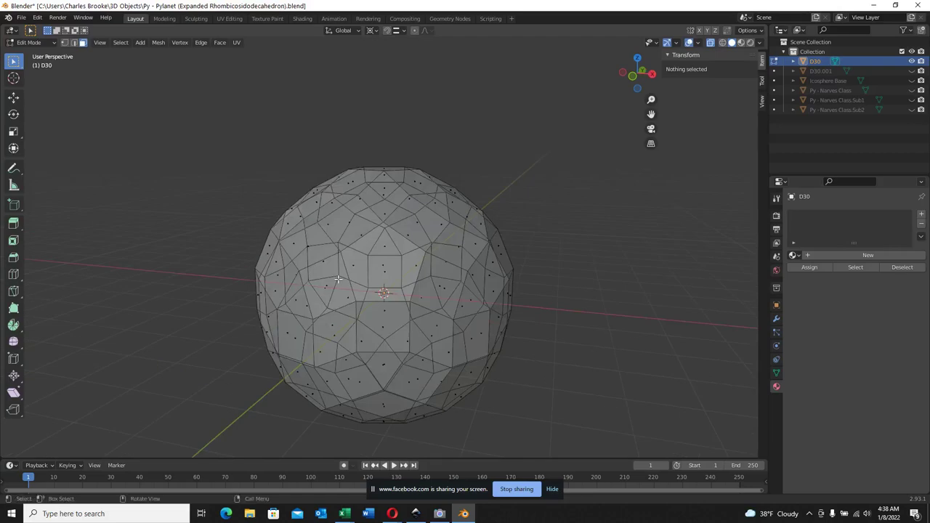
scroll(338, 278, up, 8)
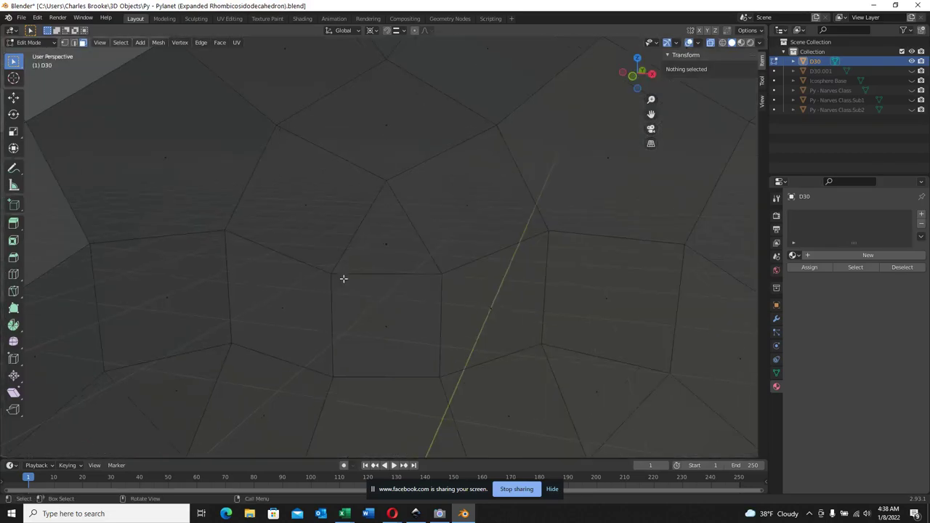
middle_drag(261, 239, 321, 221)
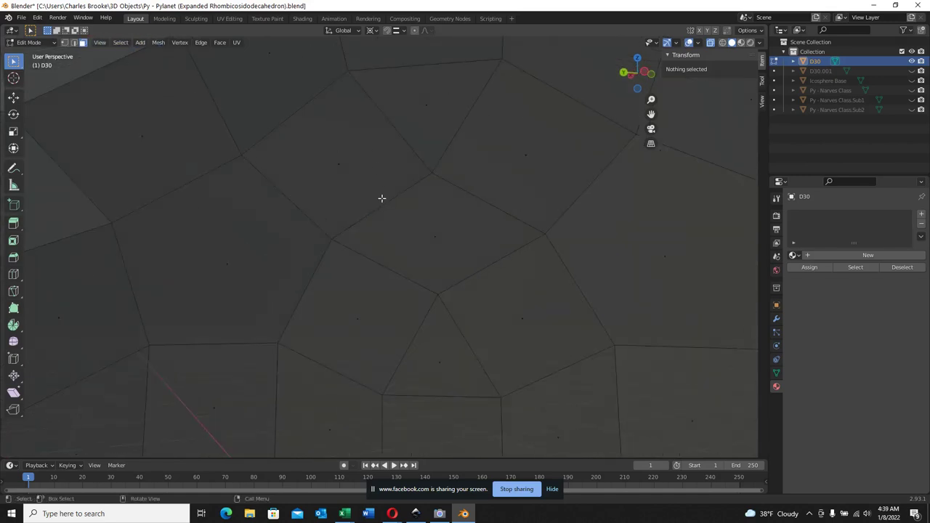
key(a)
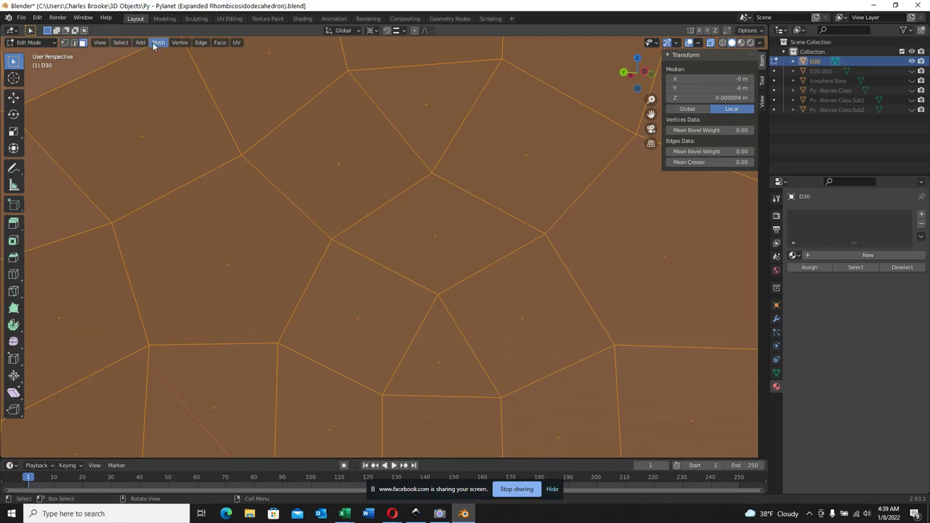
click(157, 42)
mouse_move(191, 201)
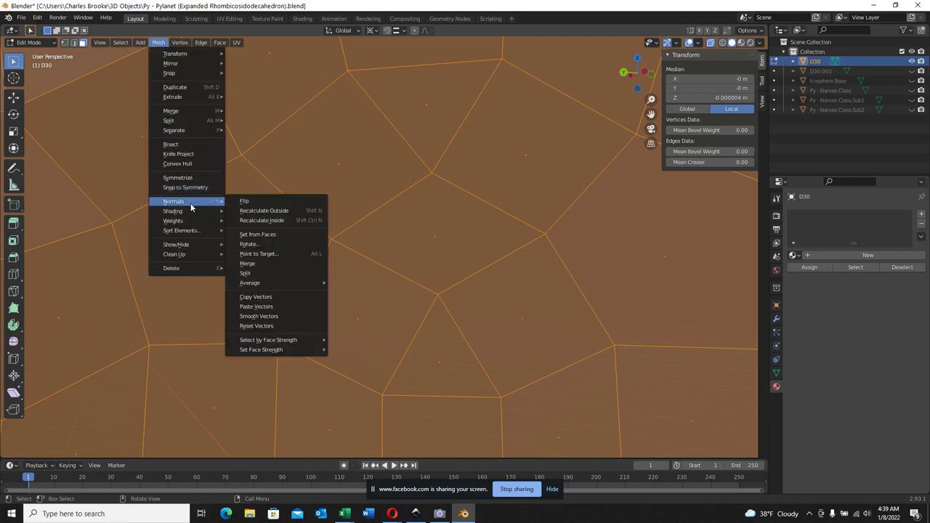
click(268, 220)
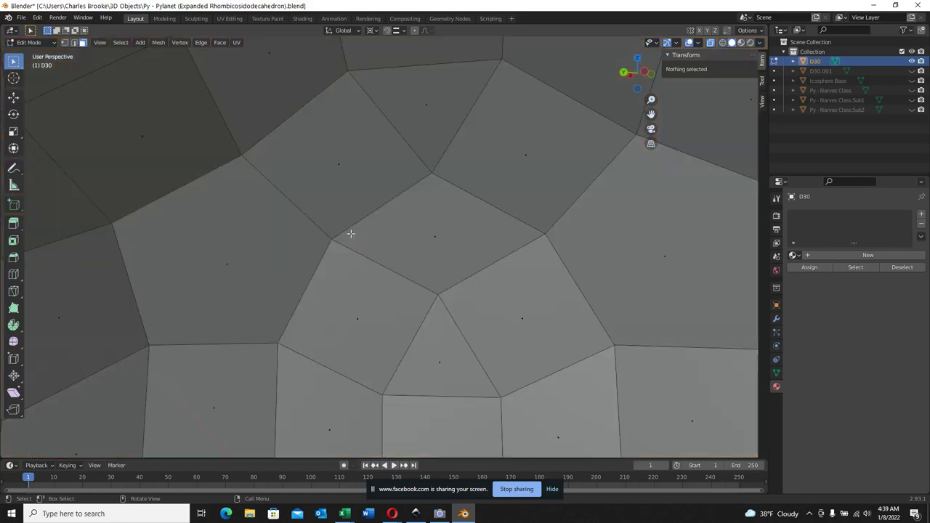
Deselect the mesh and orbit around the sphere to inspect the face shading
key(alt+a)
middle_drag(343, 207, 511, 201)
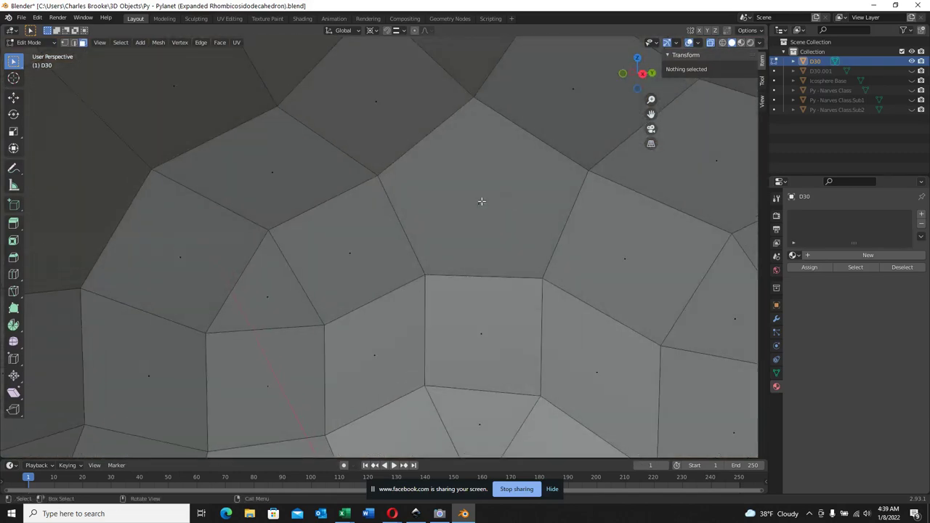
scroll(438, 208, down, 4)
scroll(440, 207, down, 8)
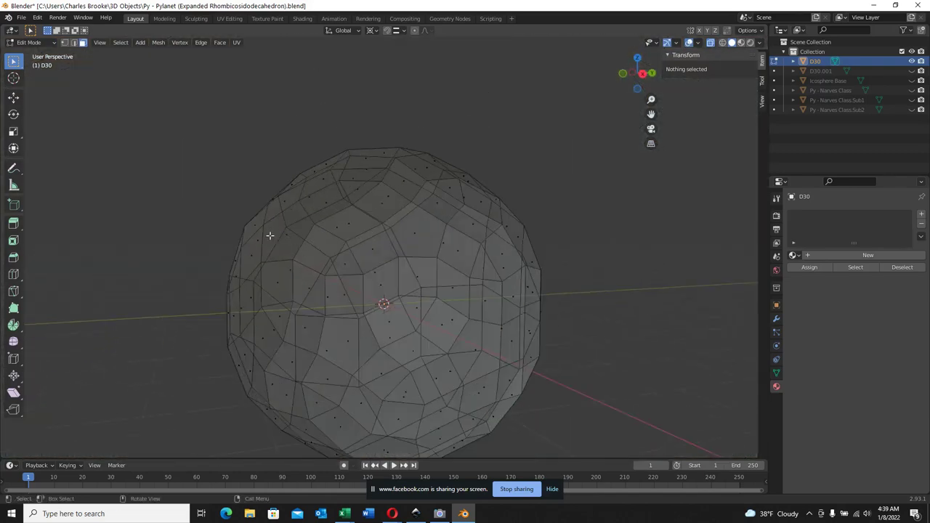
middle_drag(294, 254, 341, 254)
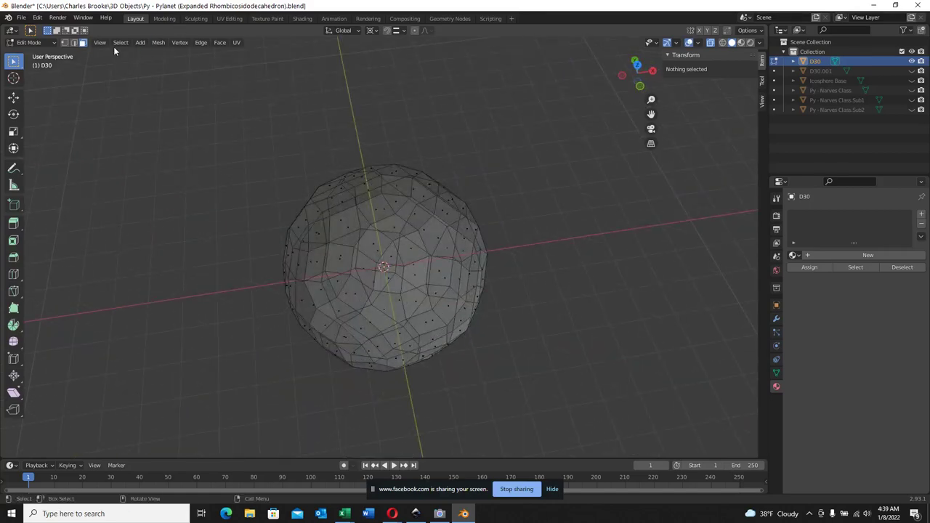
Select the entire mesh and recalculate its normals to point outside
click(157, 43)
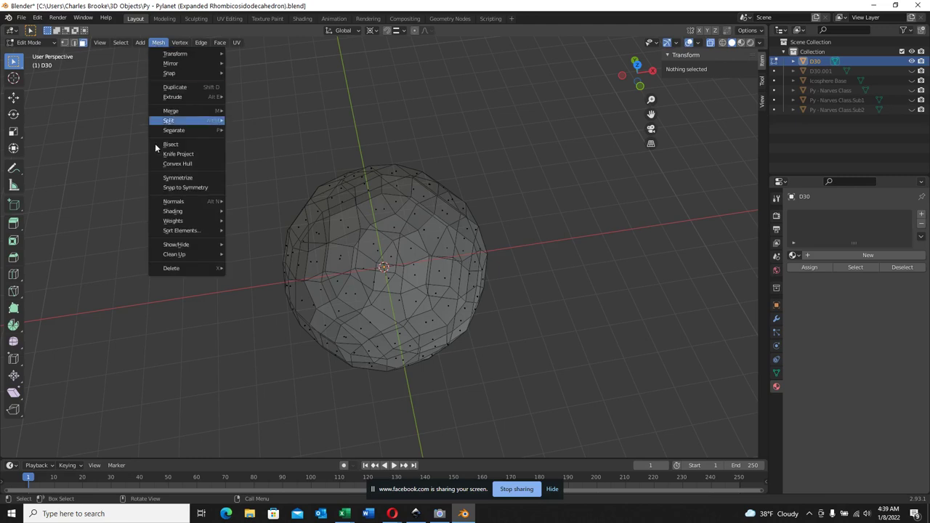
key(Escape)
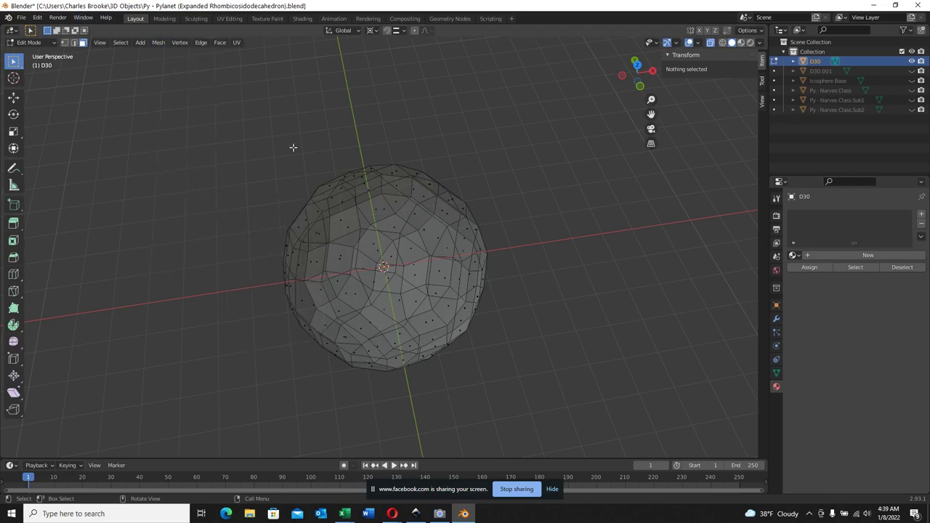
key(a)
click(157, 42)
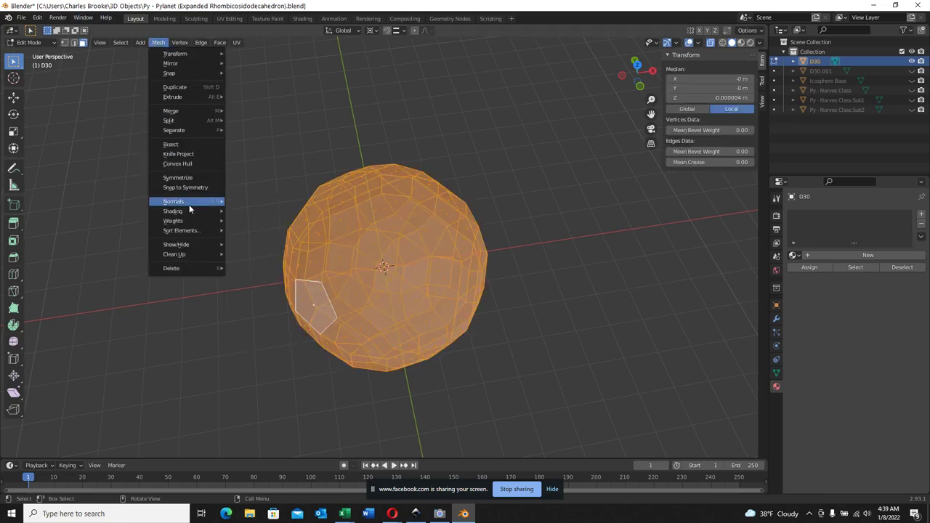
mouse_move(190, 202)
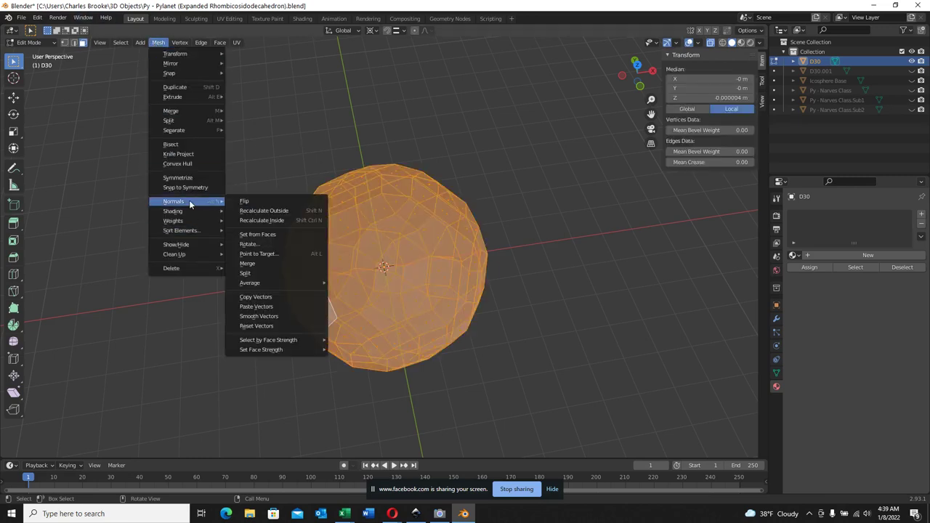
click(275, 212)
Deselect the mesh, turn X-ray off so the sphere shows solid, and tilt the view
key(alt+a)
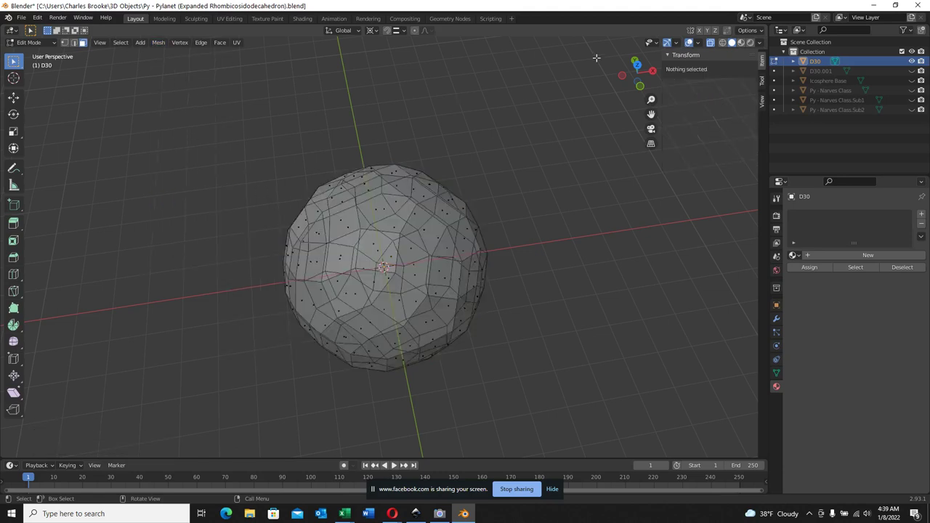
click(710, 42)
scroll(243, 310, up, 2)
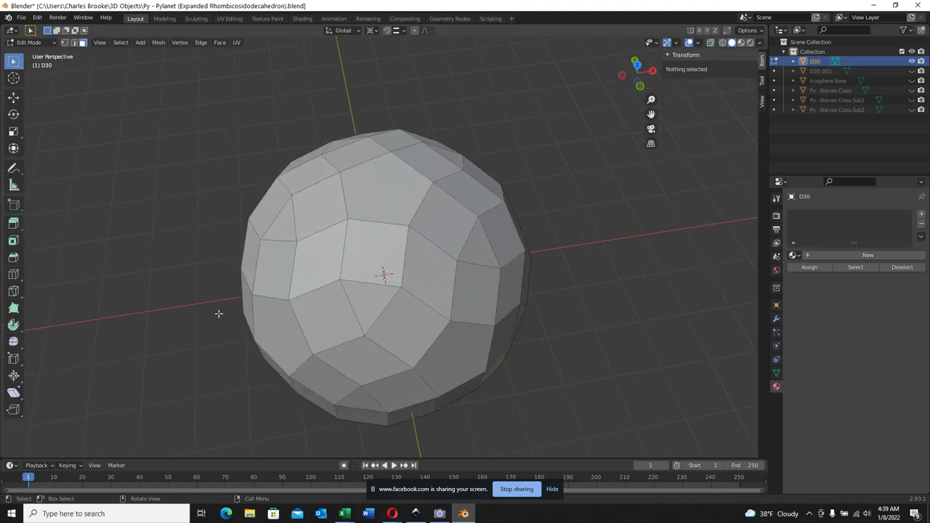
scroll(211, 319, down, 3)
middle_drag(205, 327, 242, 251)
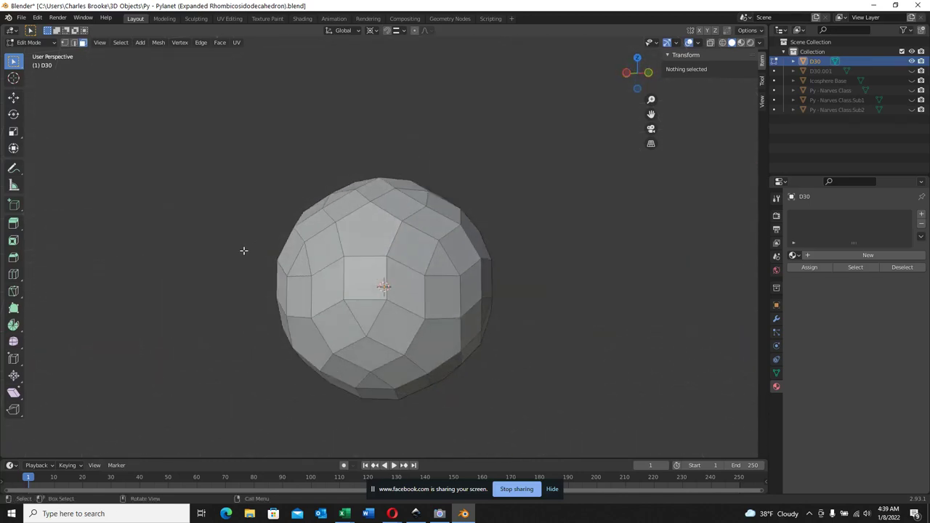
Measure six sphere edges with the Measure tool, each reading about 1 m (0.999986–1.00002 m)
click(12, 186)
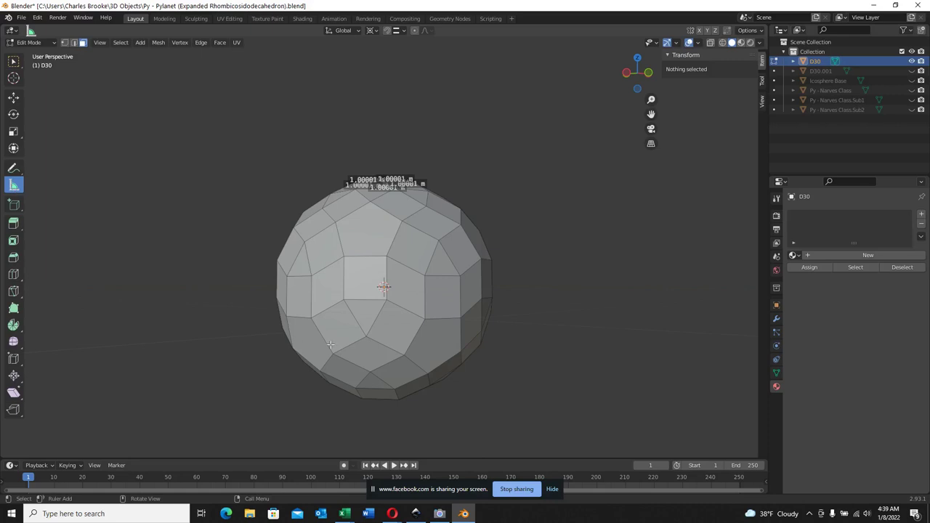
drag(344, 256, 389, 257)
drag(437, 240, 428, 280)
scroll(427, 287, up, 2)
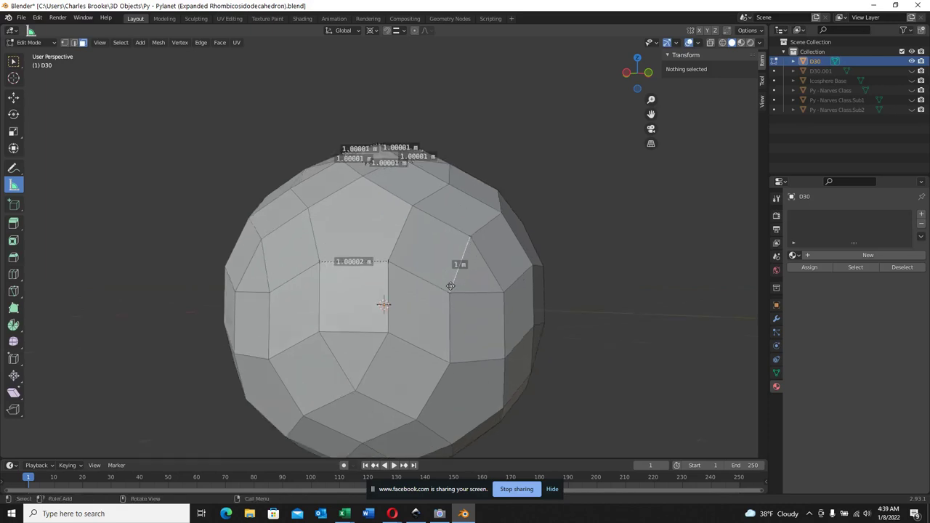
ctrl+drag(323, 332, 269, 359)
ctrl+drag(234, 292, 268, 291)
middle_drag(258, 231, 352, 232)
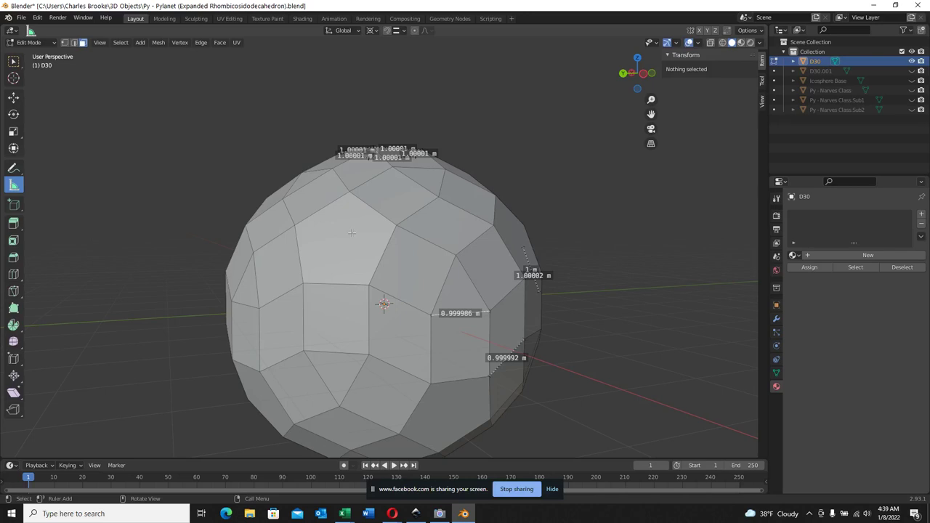
ctrl+drag(294, 225, 303, 283)
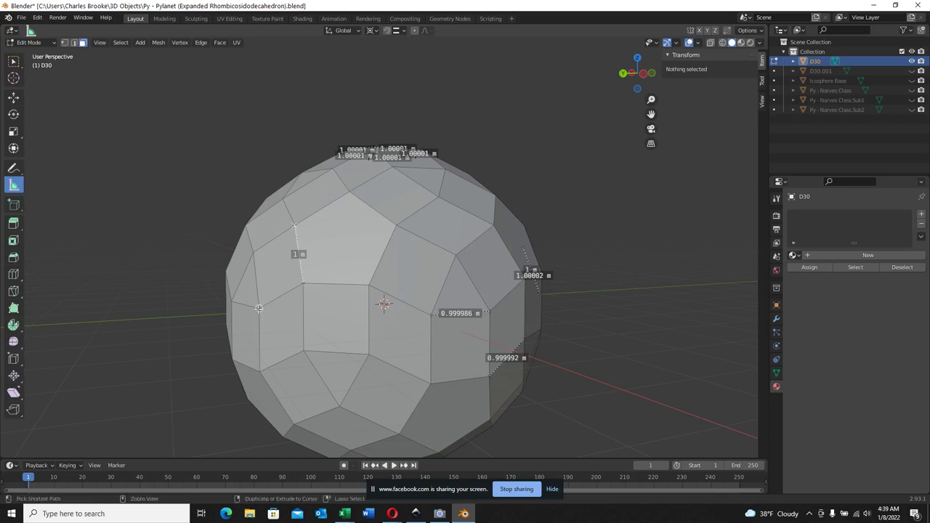
ctrl+drag(259, 307, 303, 282)
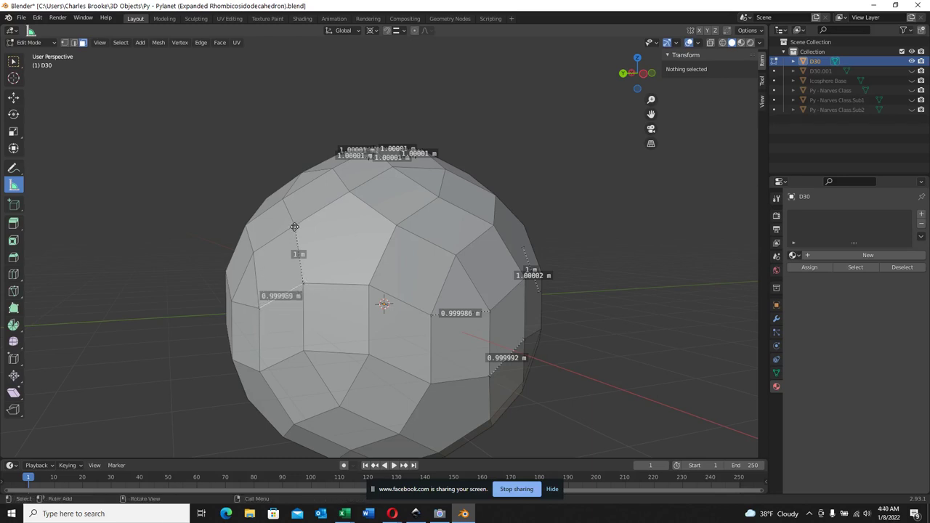
Return to the Select Box tool and orbit around the sphere
click(13, 61)
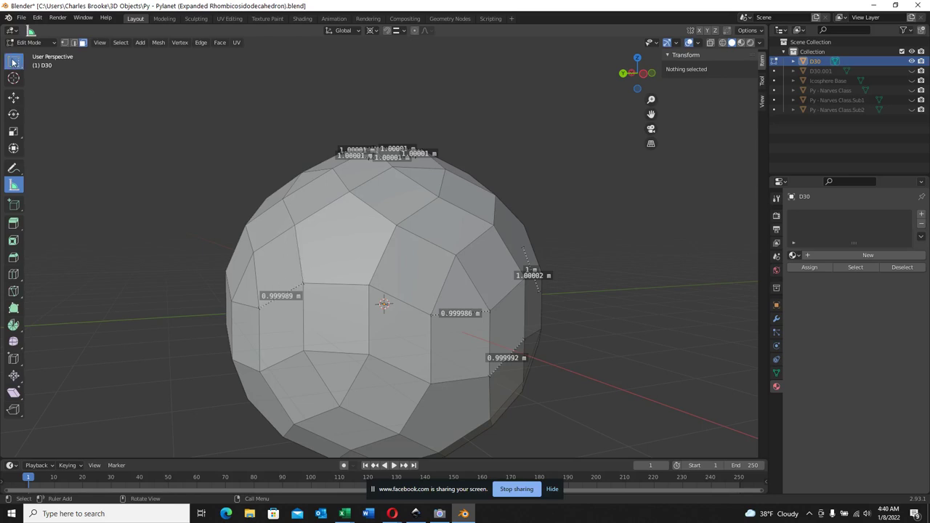
scroll(339, 260, down, 2)
middle_drag(340, 260, 401, 256)
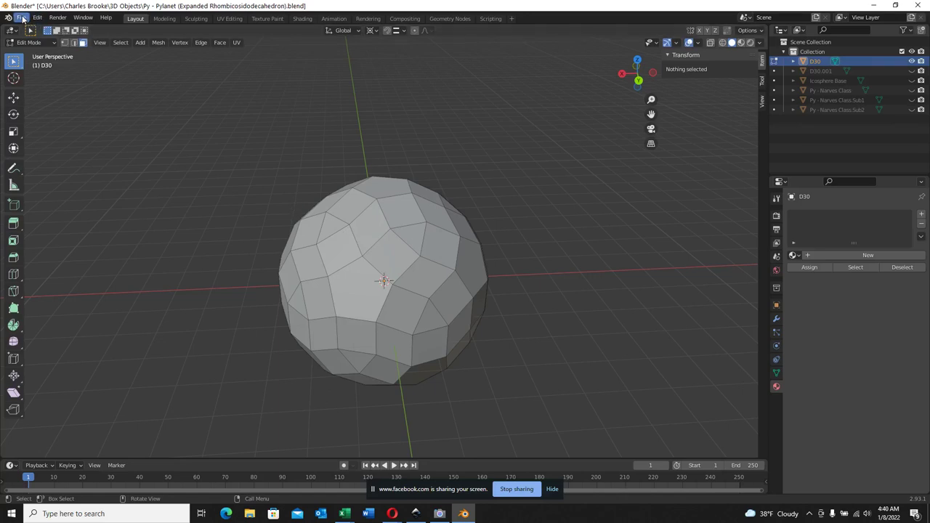
Leave Edit Mode for Object Mode with the Select Box tool active
click(23, 18)
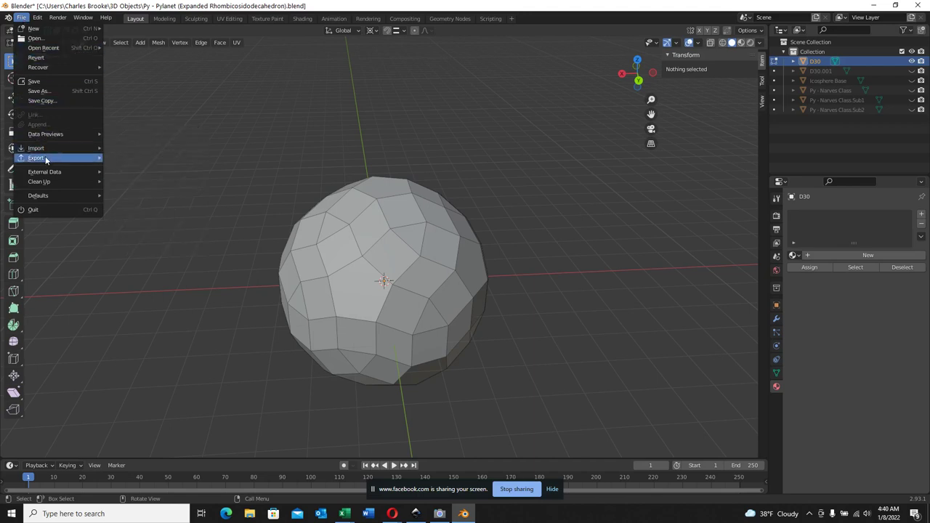
mouse_move(46, 158)
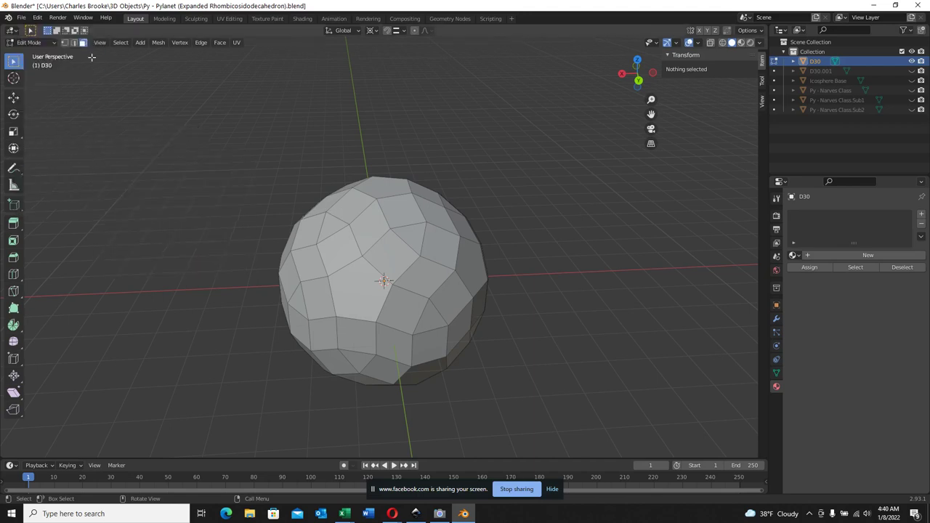
click(45, 43)
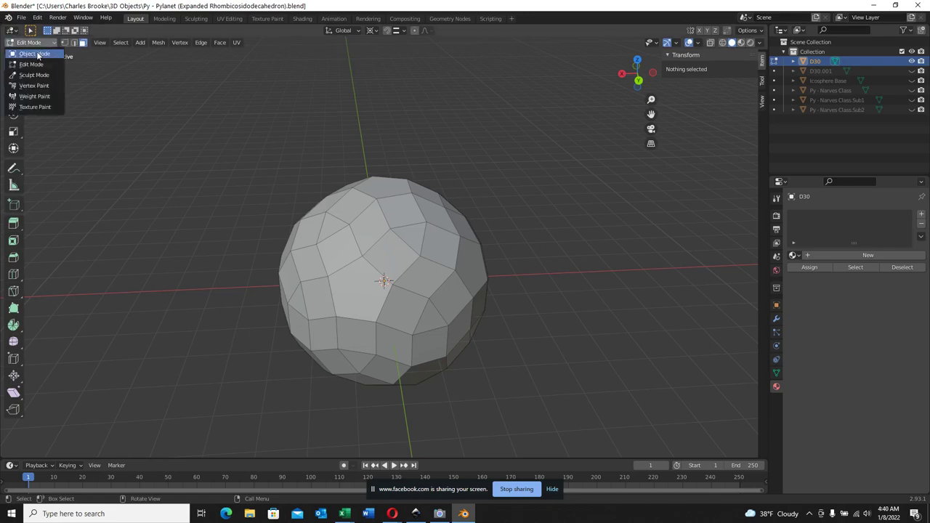
click(37, 55)
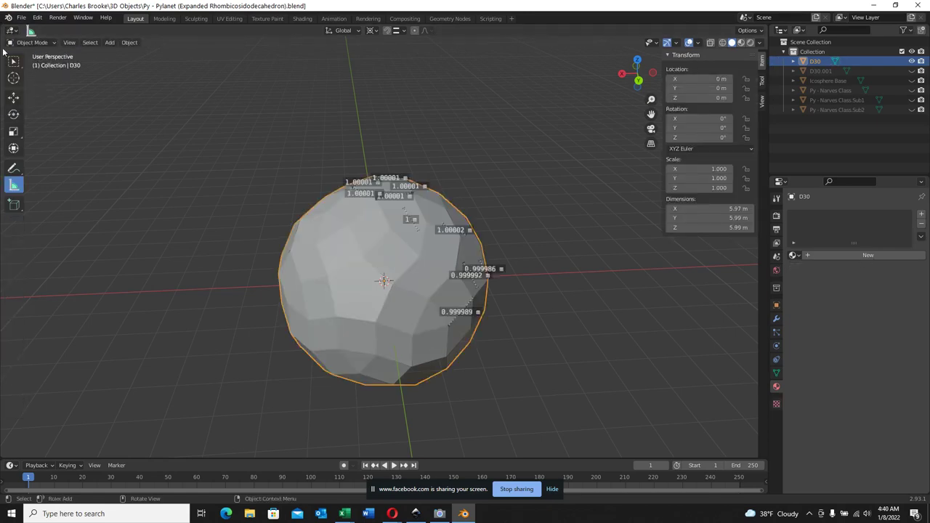
click(15, 62)
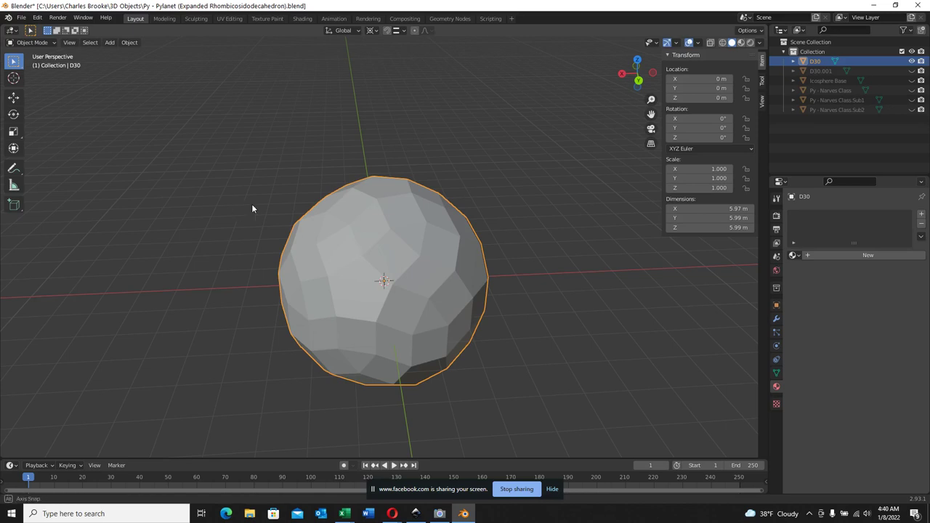
Bring up the File > Export list of formats
middle_drag(253, 206, 325, 189)
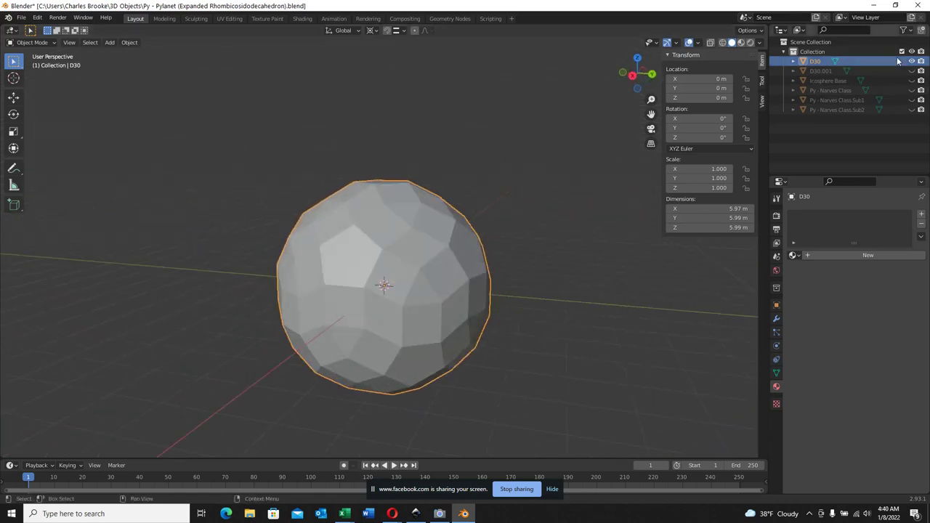
click(21, 19)
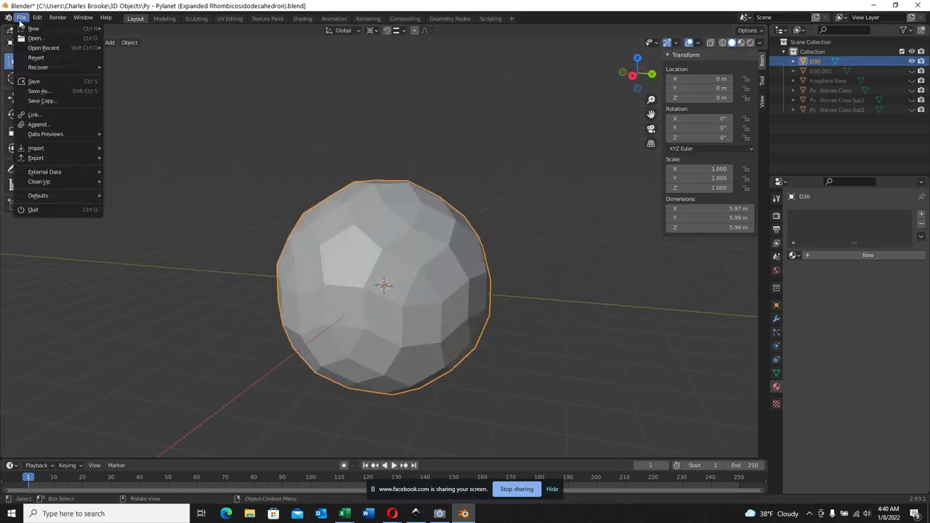
mouse_move(51, 158)
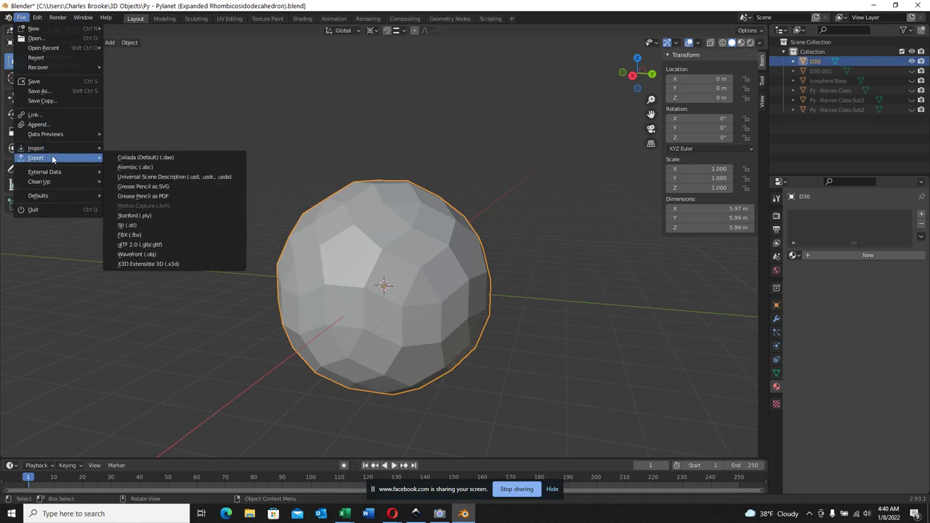
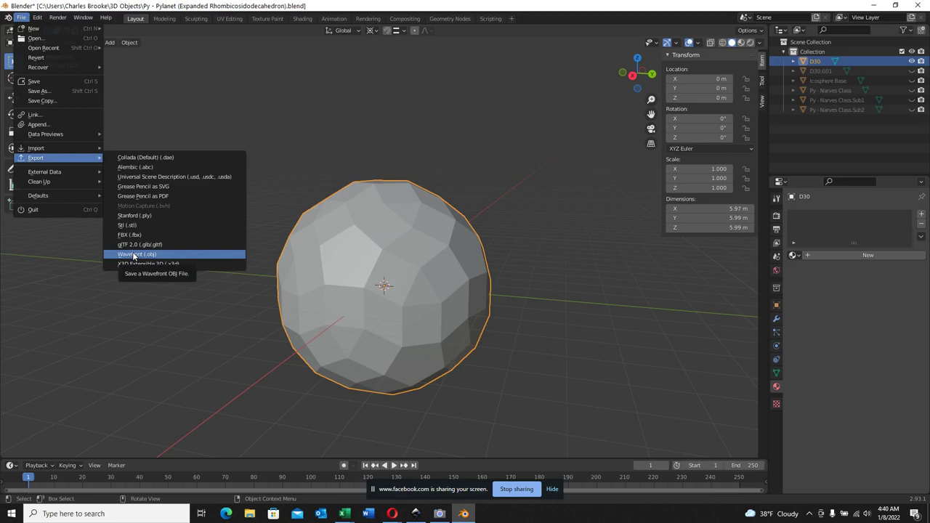
Start a Wavefront OBJ export limited to the selected object, and move the export dialog into view
click(134, 255)
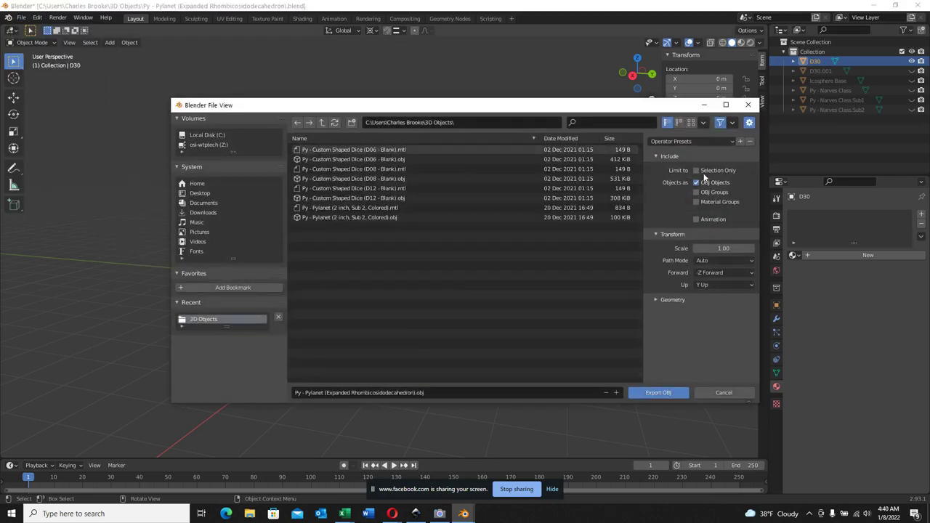
click(697, 171)
drag(607, 109, 539, 98)
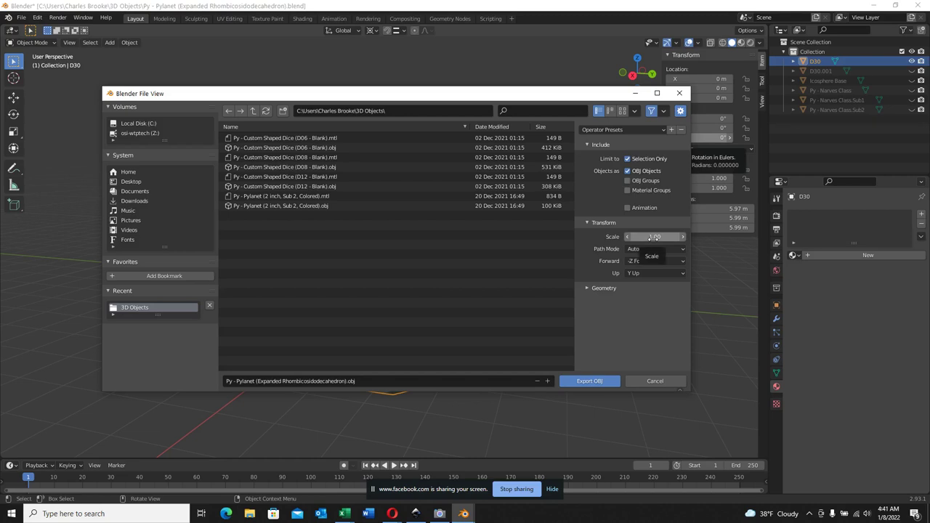
drag(443, 93, 467, 309)
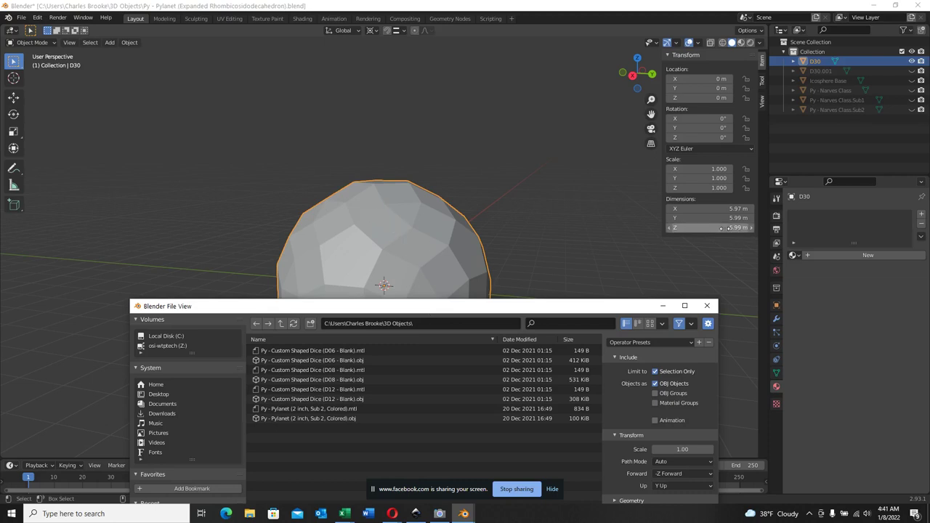
drag(459, 302, 386, 41)
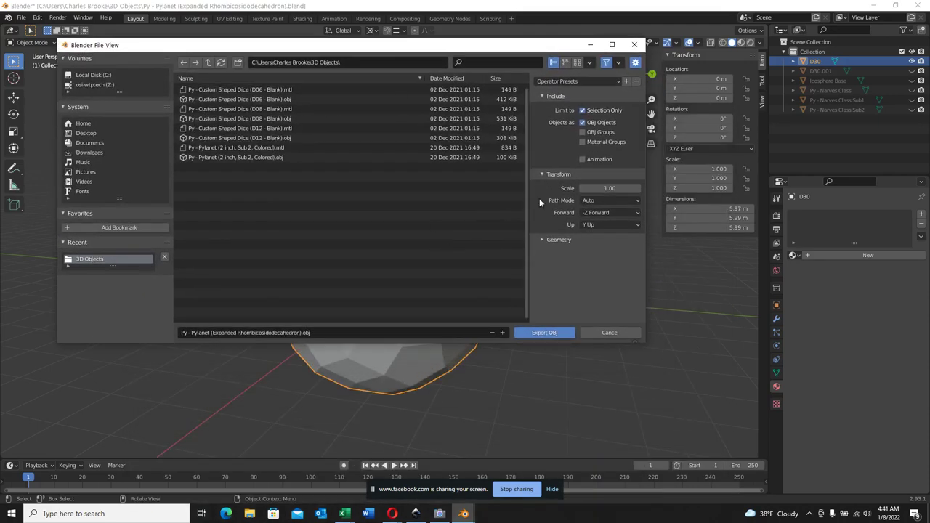
Rename the export file to 'Expanded Rhombicosidodecahedron.obj' and export it
click(209, 332)
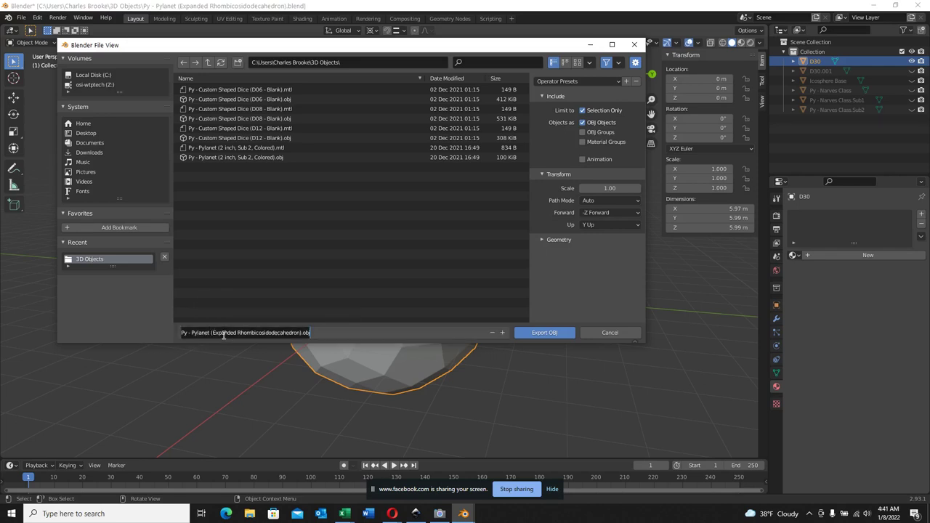
click(212, 333)
key(BackSpace)
key(BackSpace)
key(BackSpace)
key(BackSpace)
key(BackSpace)
key(BackSpace)
key(BackSpace)
key(BackSpace)
key(BackSpace)
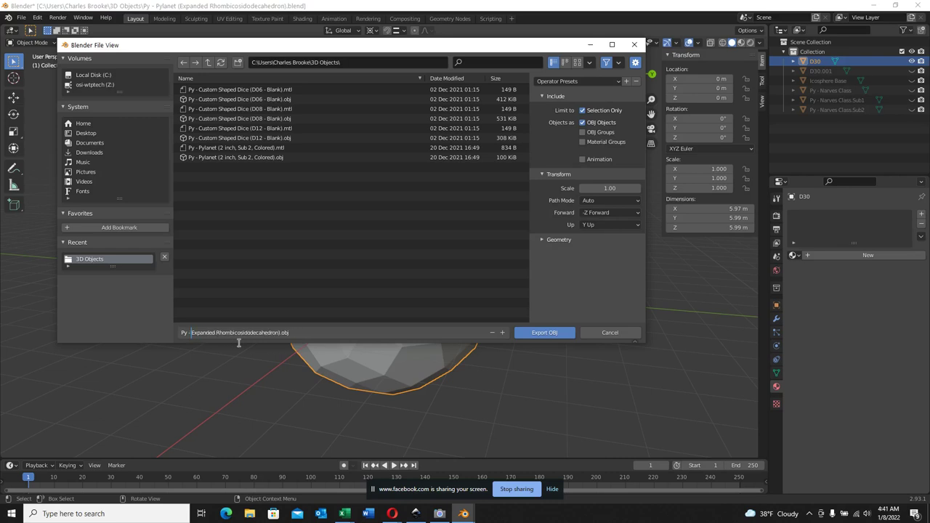
key(BackSpace)
key(BackSpace)
key(BackSpace)
key(BackSpace)
key(BackSpace)
key(BackSpace)
text(E)
click(269, 332)
click(547, 333)
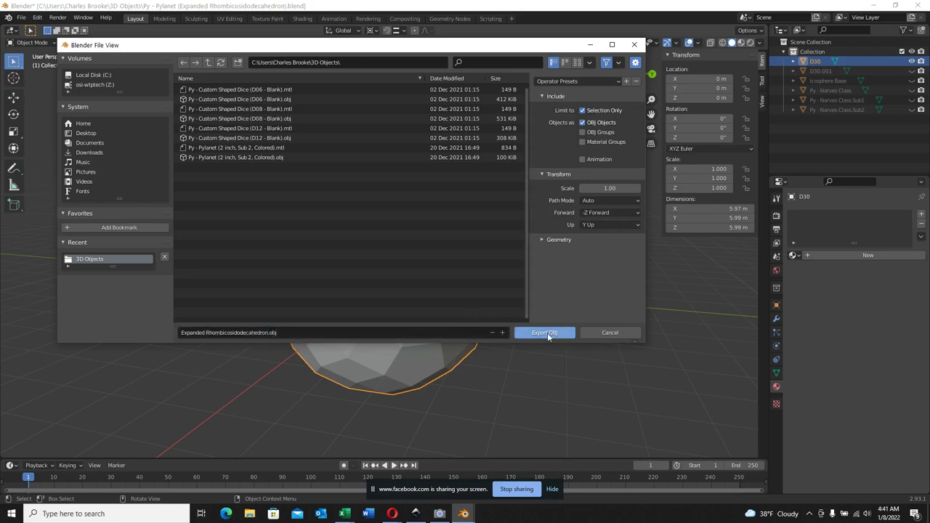
click(547, 333)
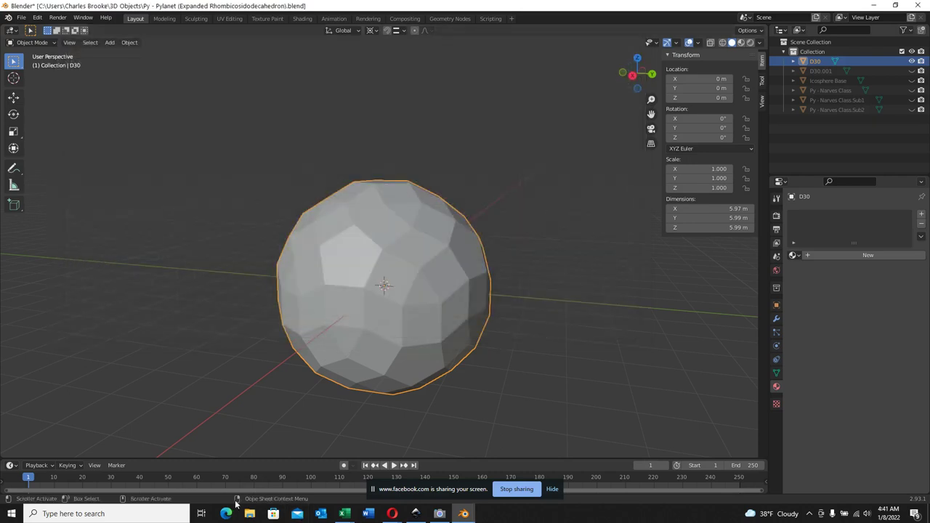
Open the exported Expanded Rhombicosidodecahedron model from the 3D Objects folder in File Explorer
click(249, 514)
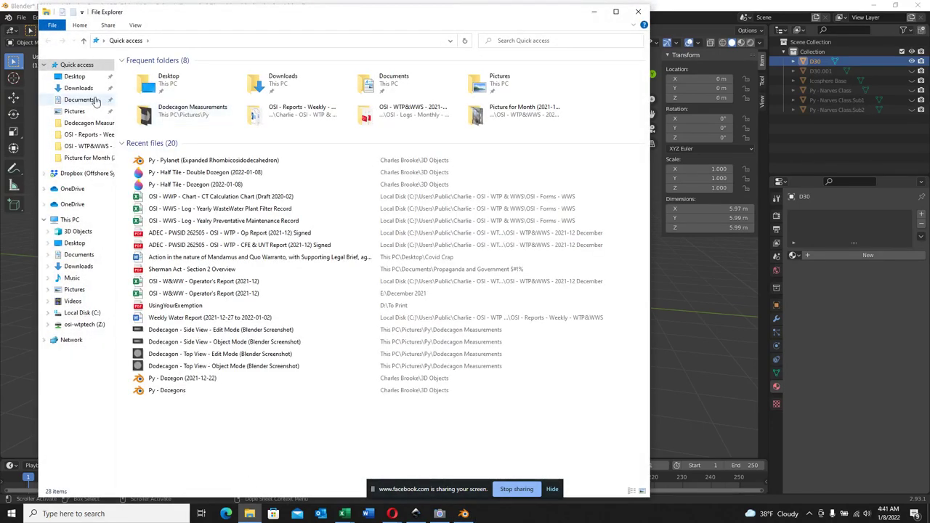
click(78, 231)
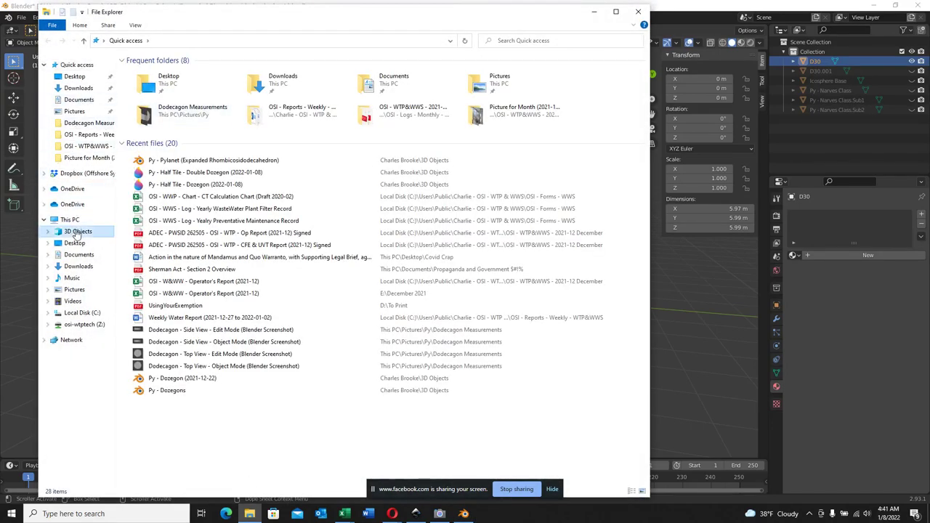
scroll(229, 141, down, 2)
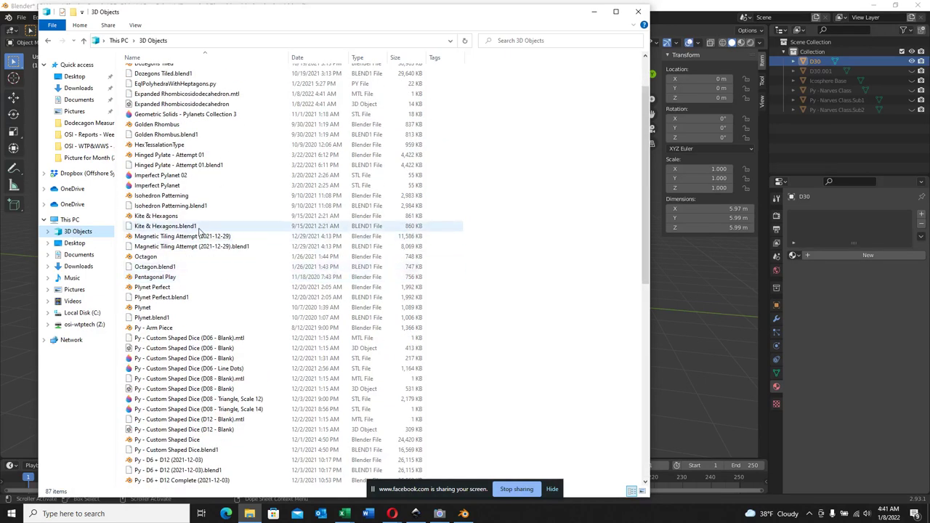
scroll(181, 141, up, 1)
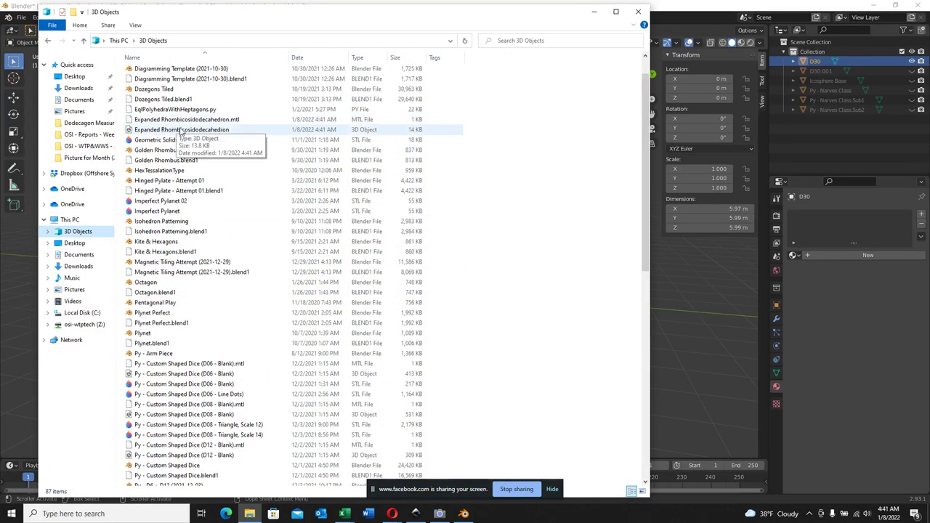
double_click(181, 130)
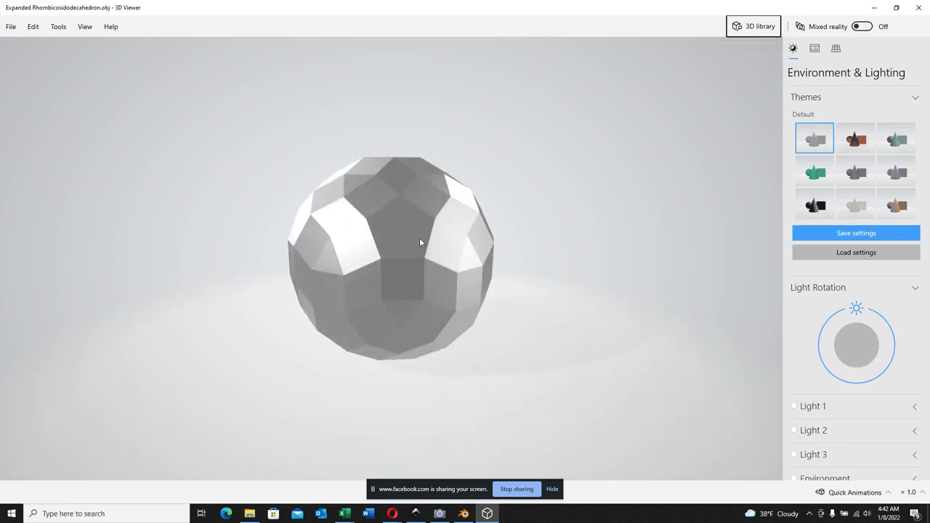
Apply the orange-and-blue lighting theme in 3D Viewer and rotate the sphere to another side
click(814, 205)
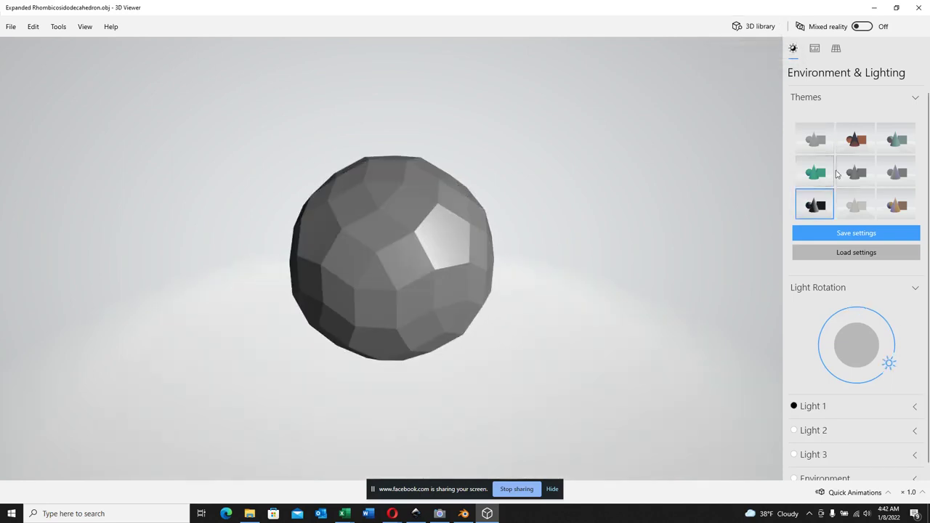
click(855, 145)
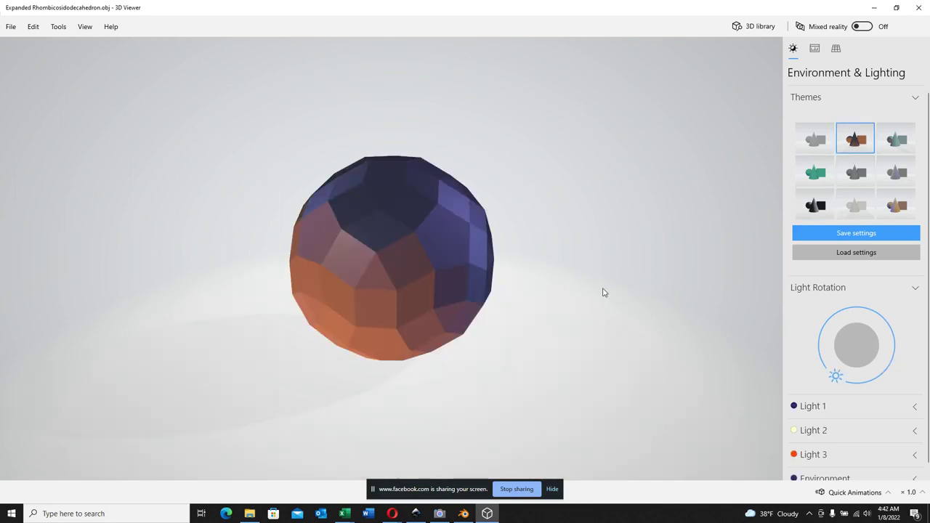
drag(401, 329, 380, 285)
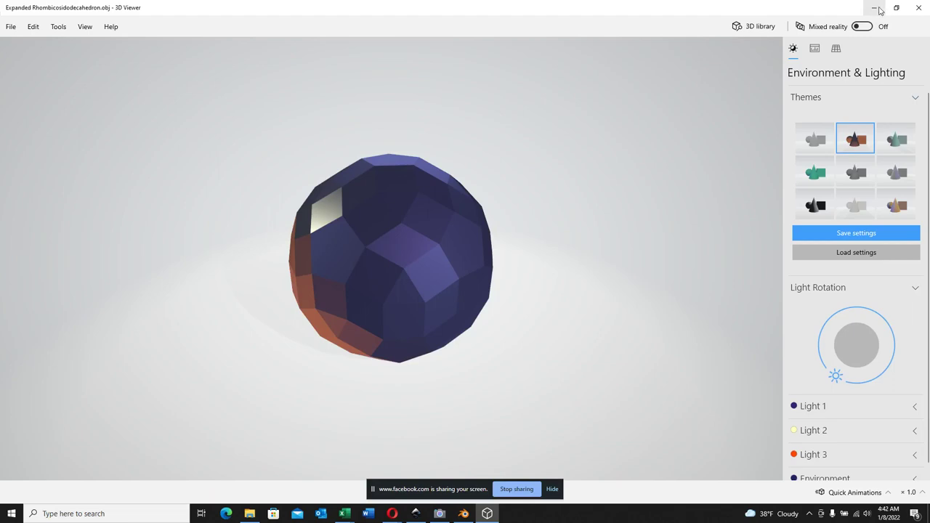
Back in Blender, hide the D30 sphere and show the coloured Narves Class.Sub2 sphere
click(875, 7)
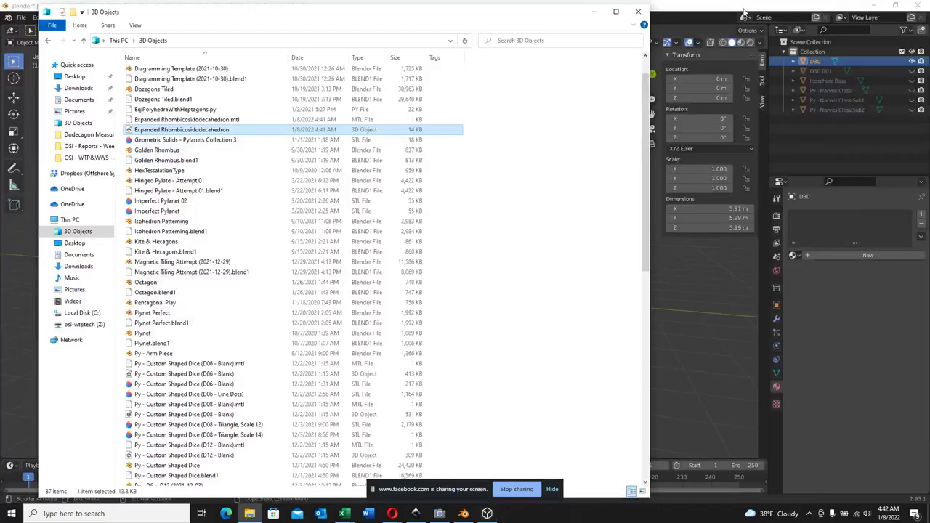
click(601, 10)
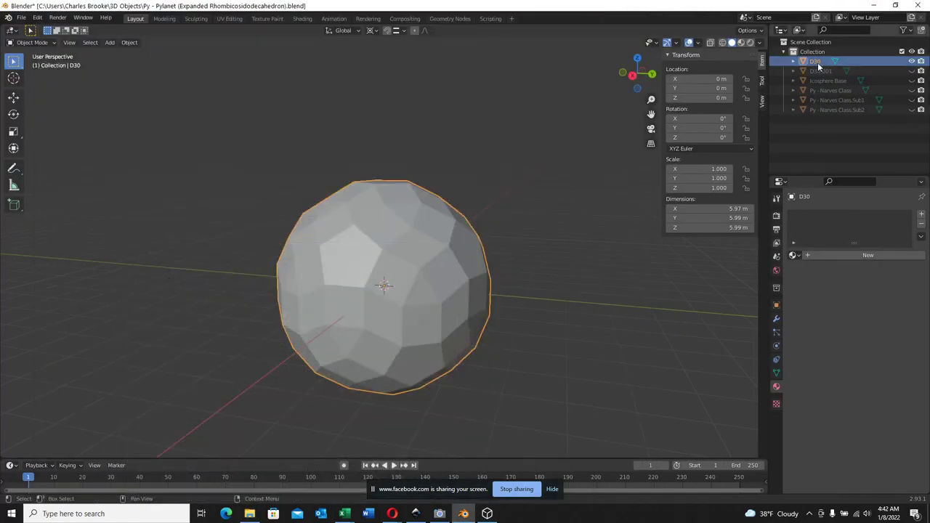
click(911, 62)
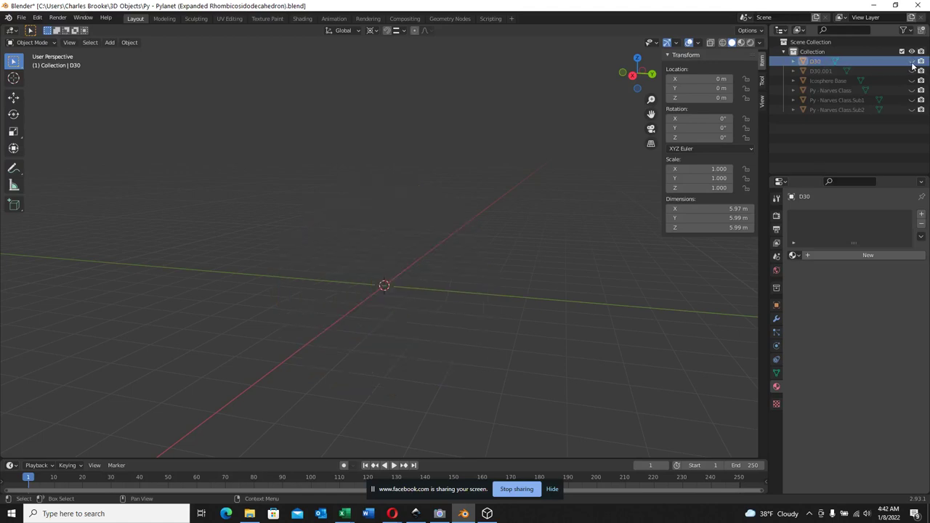
click(912, 109)
scroll(424, 266, down, 7)
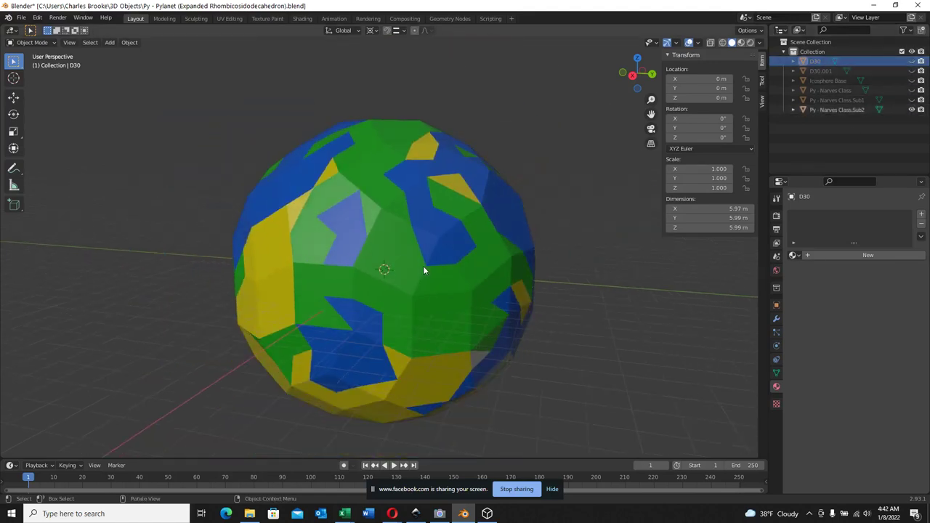
middle_drag(307, 266, 355, 206)
Inspect Sub2's coloured faces in Edit Mode, then hide it and show the grey Sub1 sphere
click(430, 233)
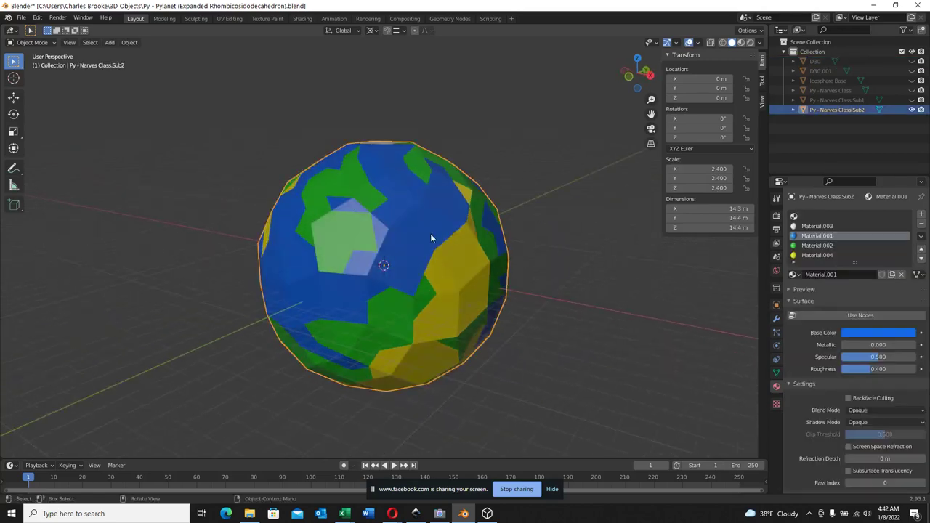
click(32, 42)
click(30, 67)
scroll(372, 249, up, 1)
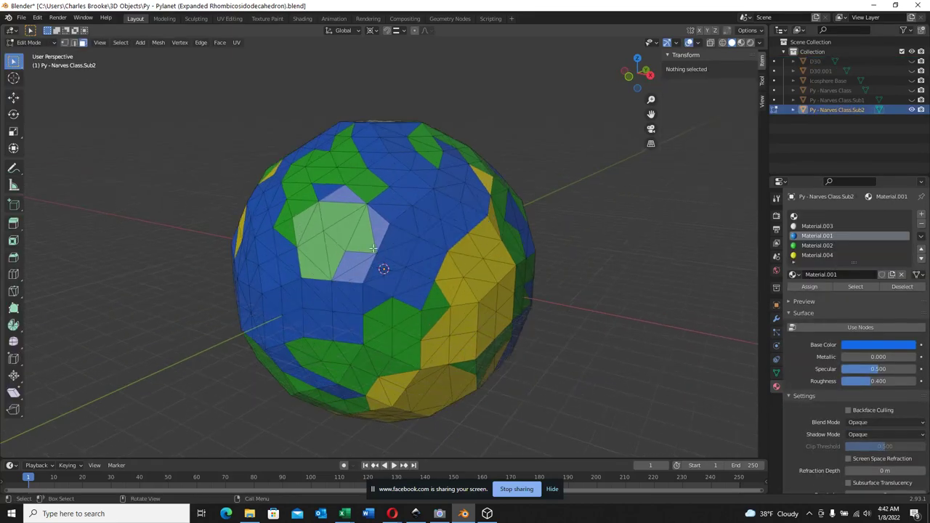
scroll(372, 249, up, 2)
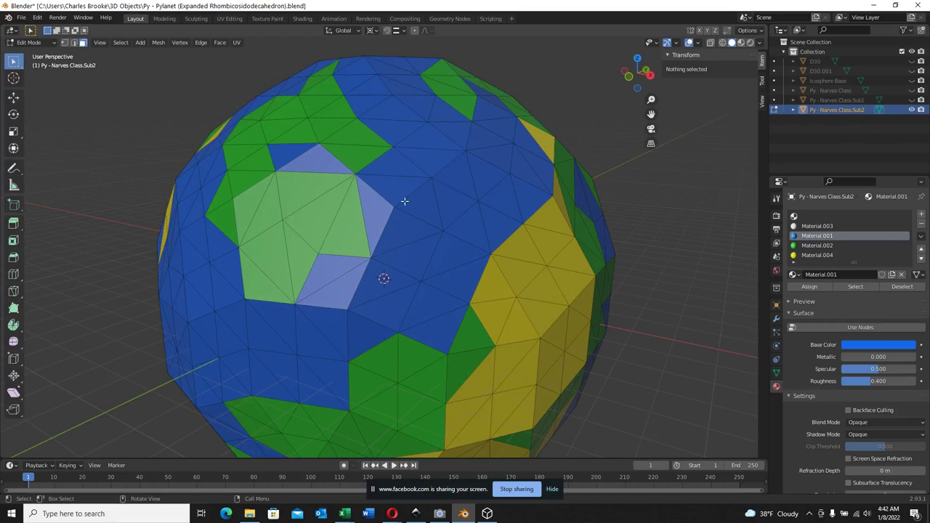
middle_drag(299, 249, 384, 249)
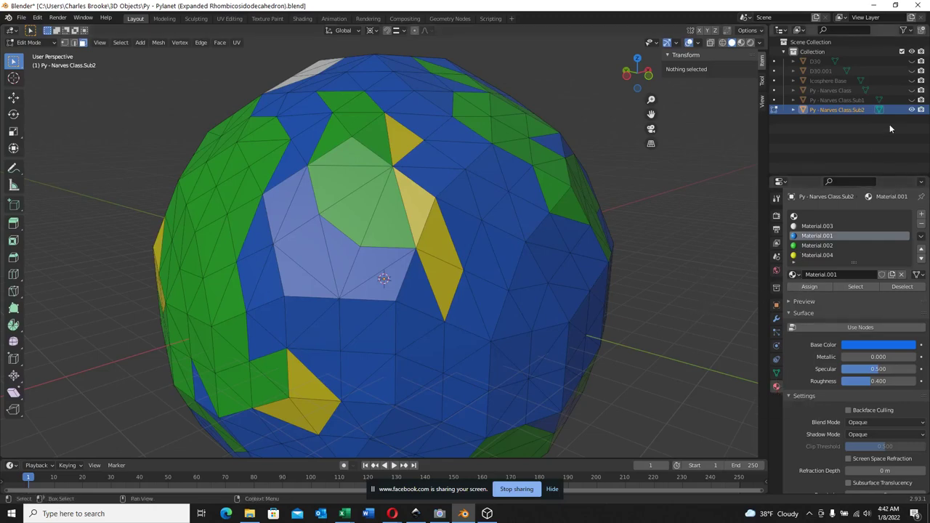
click(913, 111)
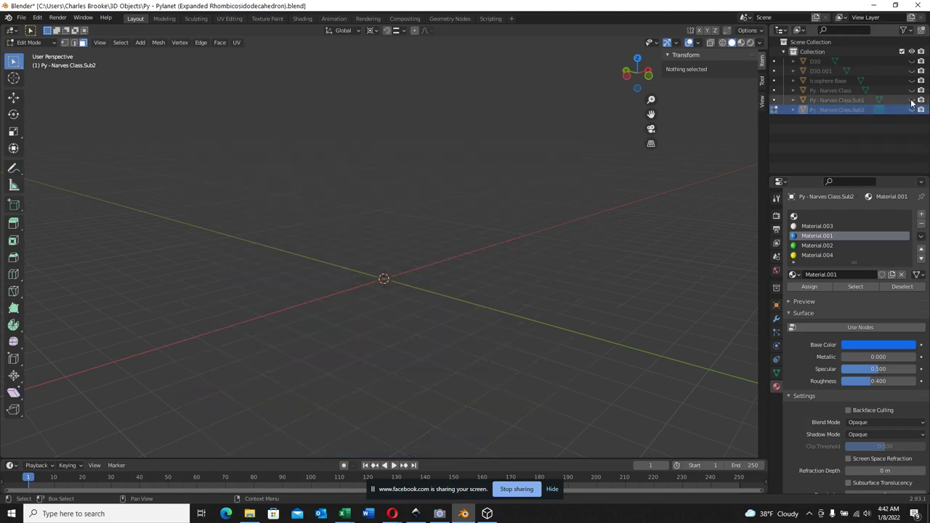
click(912, 99)
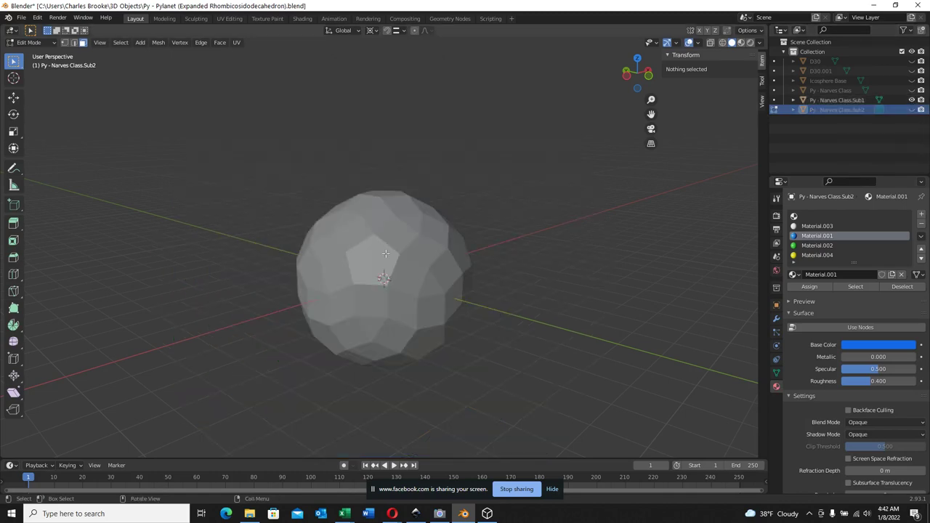
Select the grey Sub1 sphere and put it into Edit Mode, orbiting to a new angle
click(29, 42)
click(29, 54)
click(322, 256)
scroll(434, 267, up, 3)
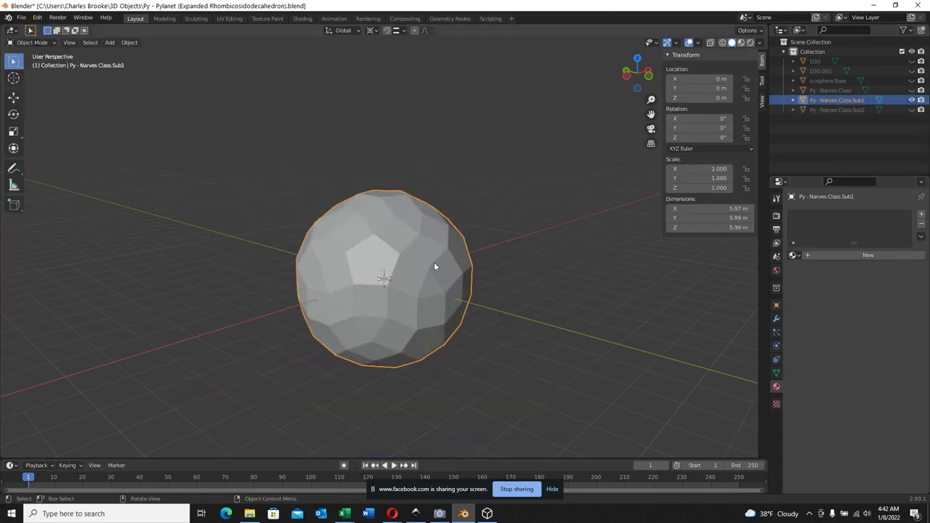
click(32, 42)
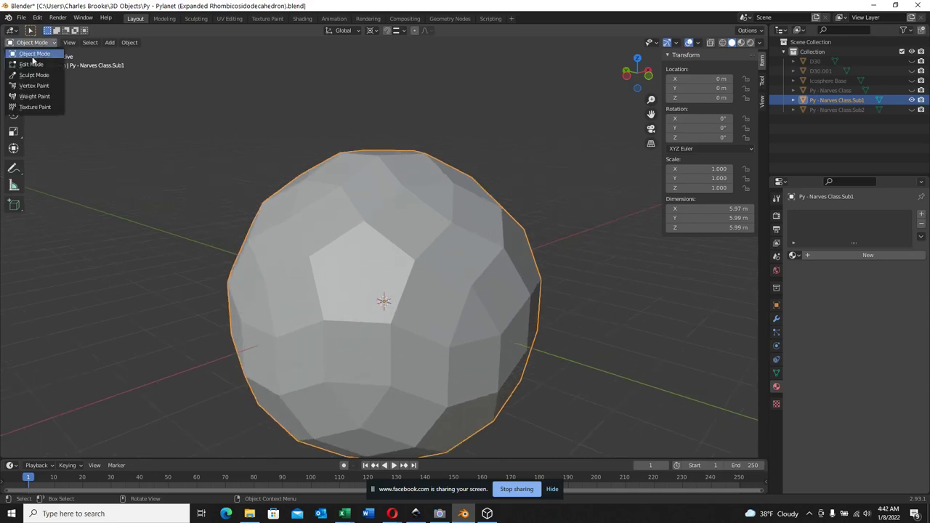
click(29, 65)
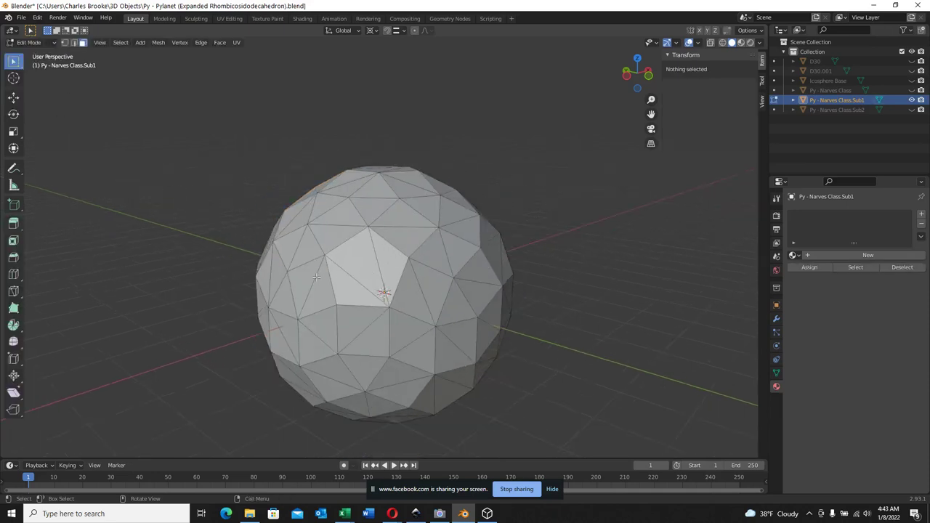
middle_drag(367, 273, 408, 269)
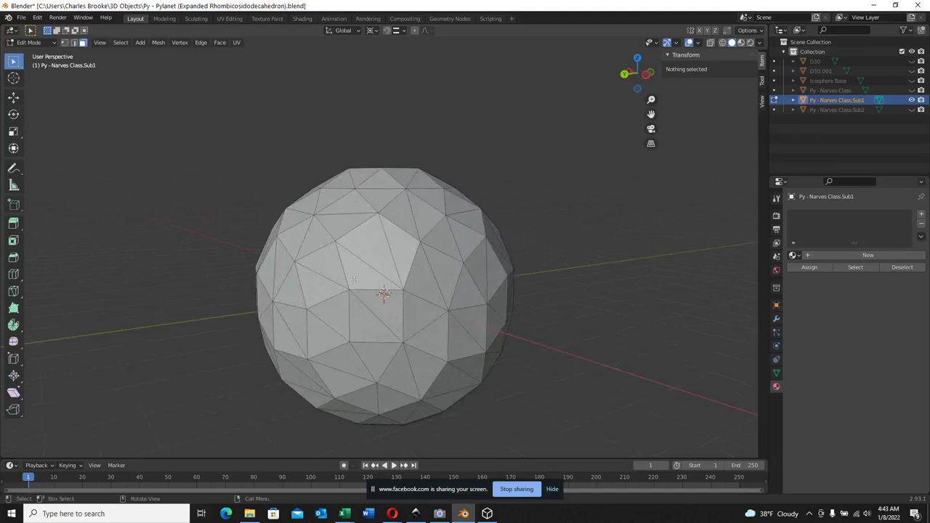
middle_drag(319, 271, 152, 113)
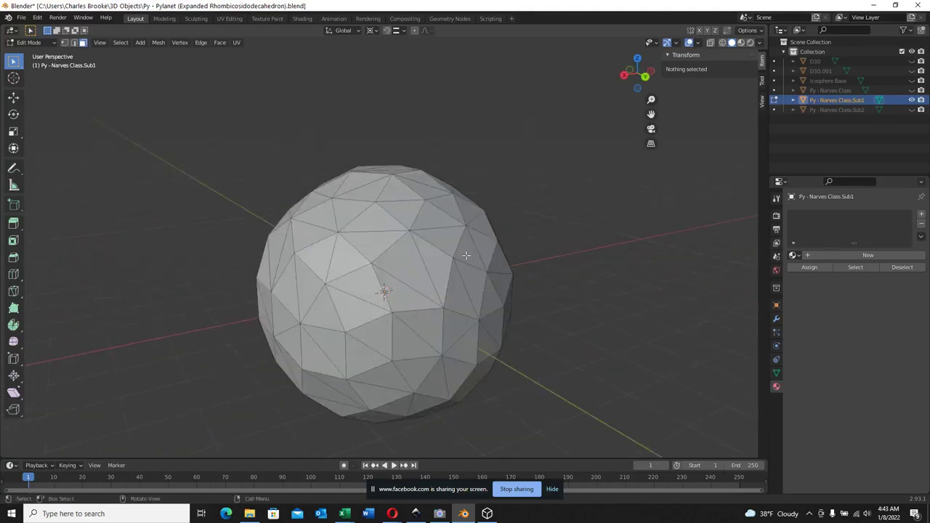
Select two adjacent triangles that together form a diamond
click(401, 262)
click(377, 224)
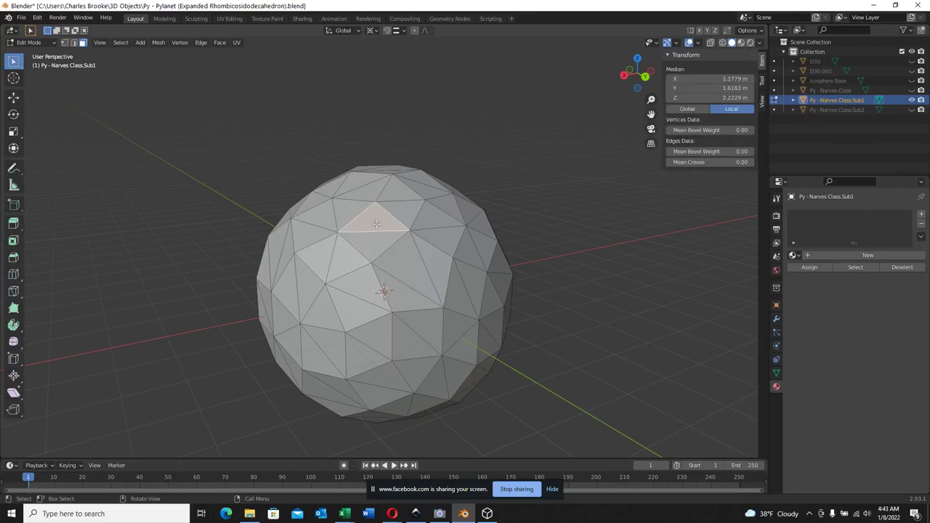
shift+click(375, 241)
scroll(380, 240, up, 2)
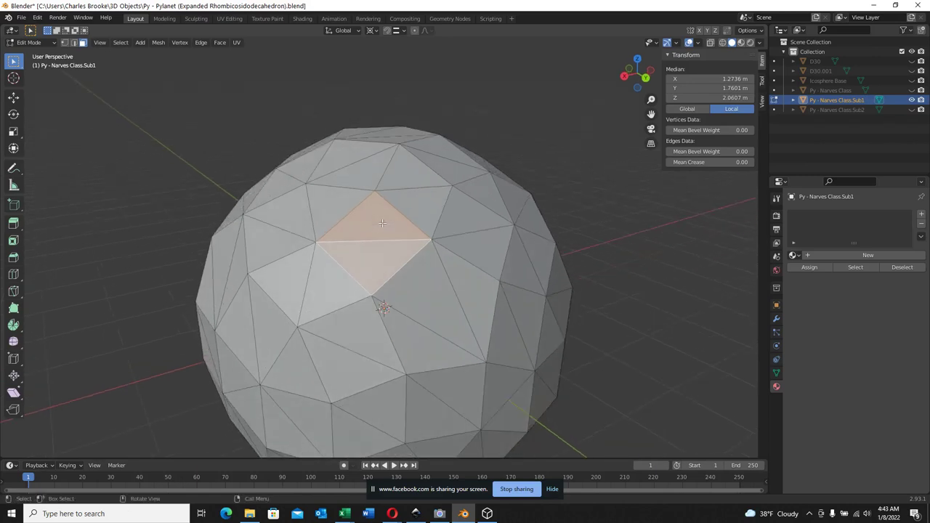
Merge the two triangles into a quad with Alt+J, split them back with Ctrl+T, and deselect
key(alt+j)
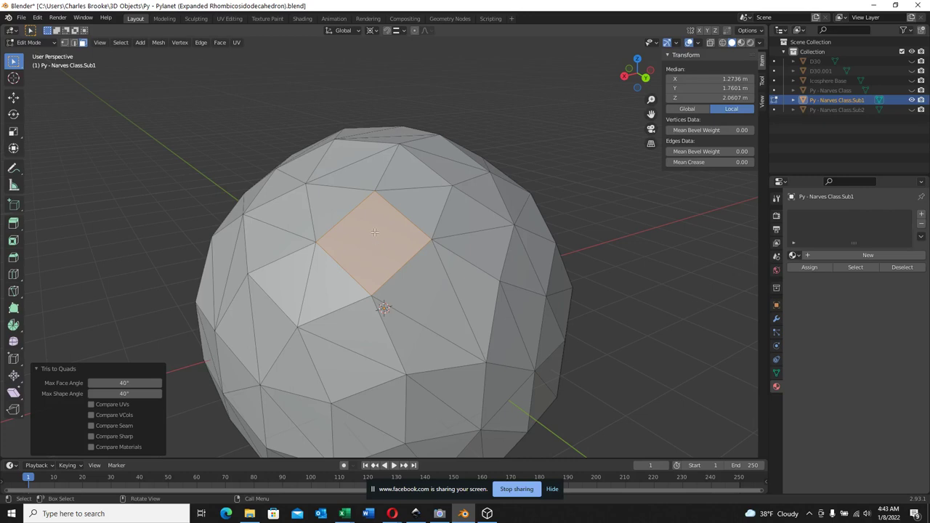
key(ctrl+t)
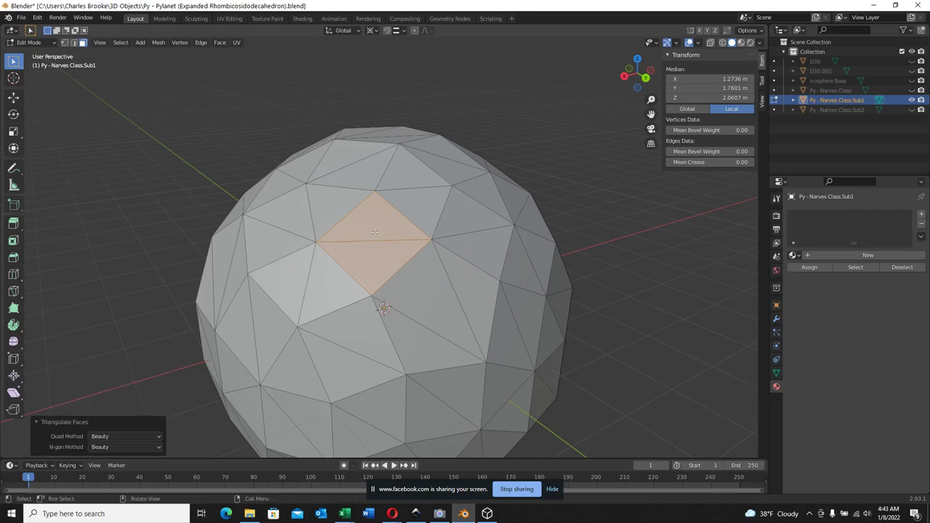
click(201, 183)
Select a large patch of faces on the sphere and add two empty material slots
click(434, 302)
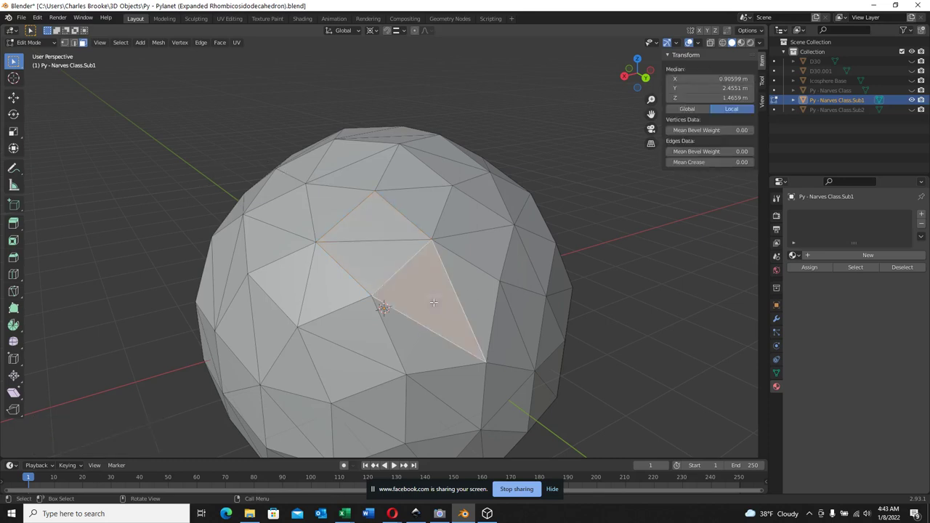
middle_drag(434, 301, 334, 176)
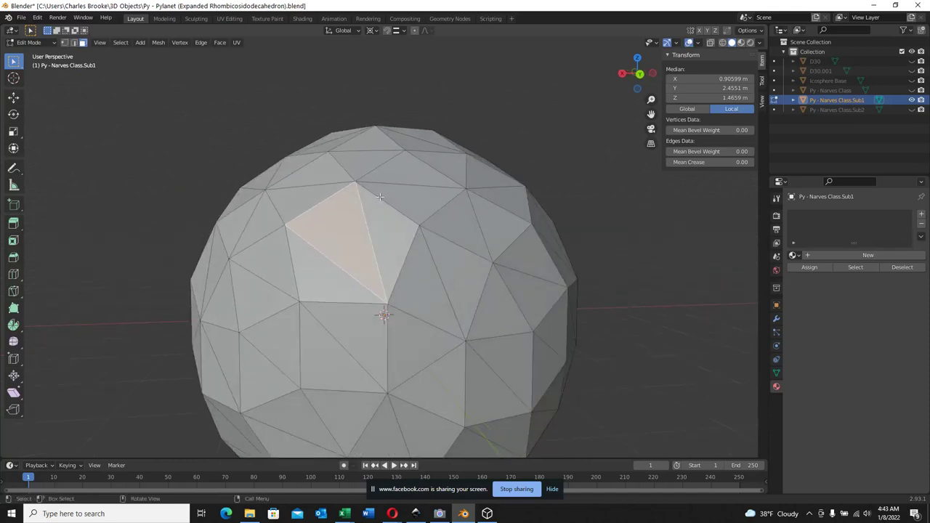
ctrl+click(494, 349)
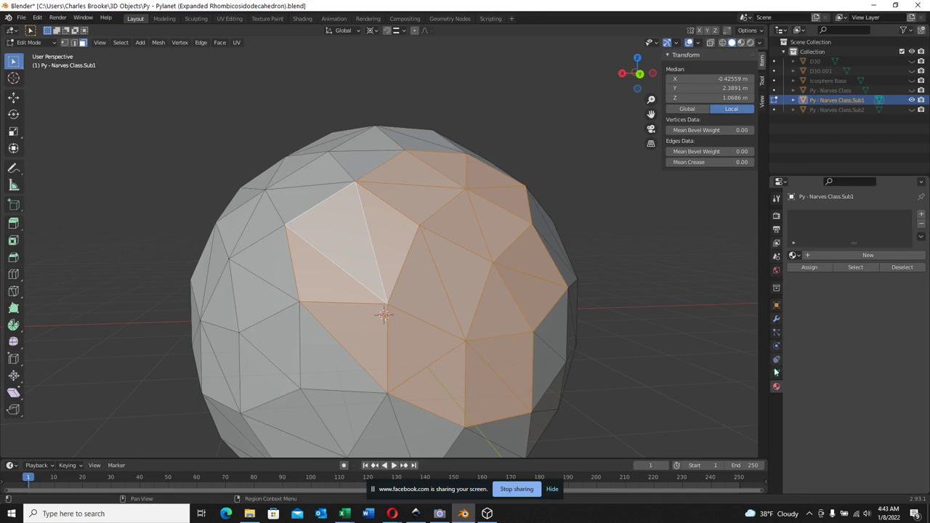
click(921, 214)
click(921, 215)
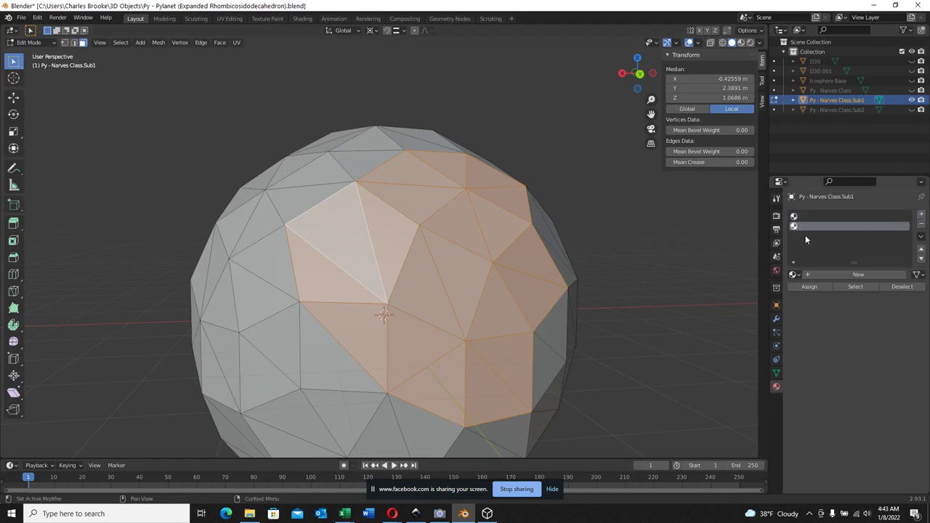
Assign the blue Material.001 to the selected patch of faces
click(798, 274)
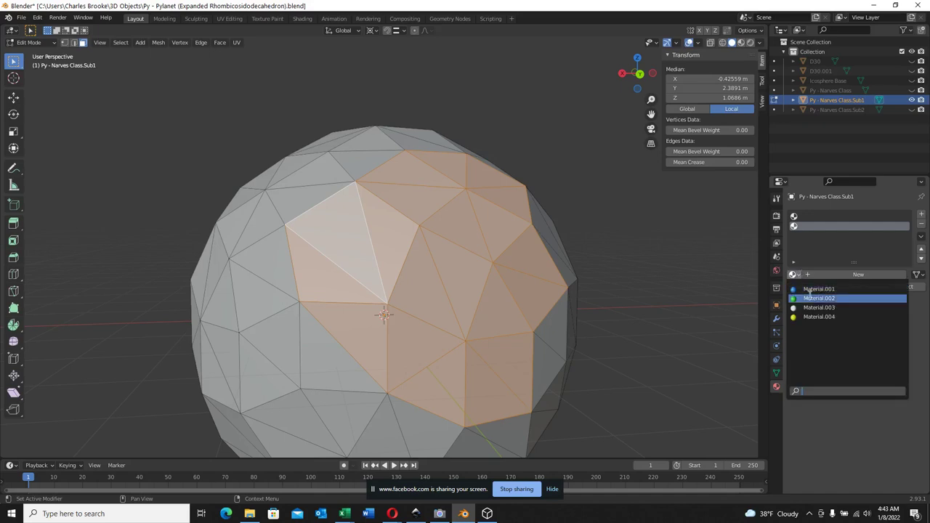
click(810, 289)
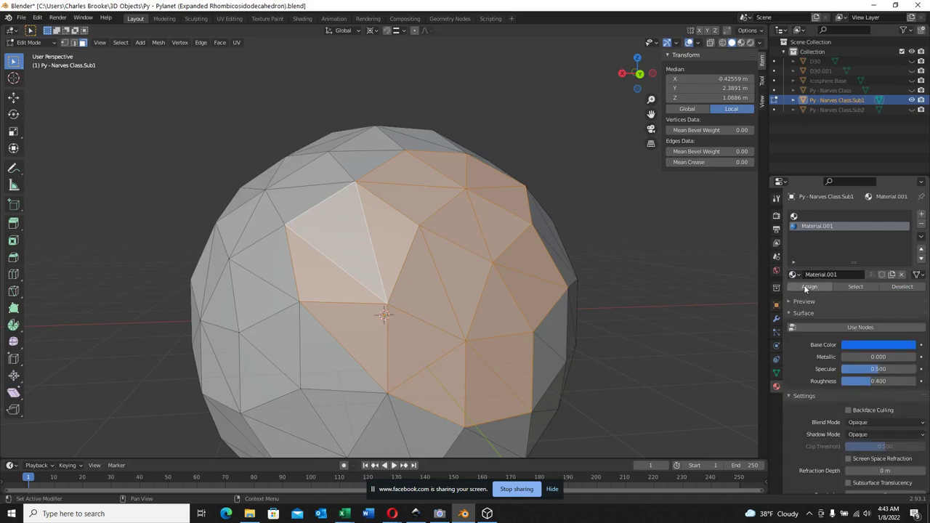
click(861, 345)
click(808, 287)
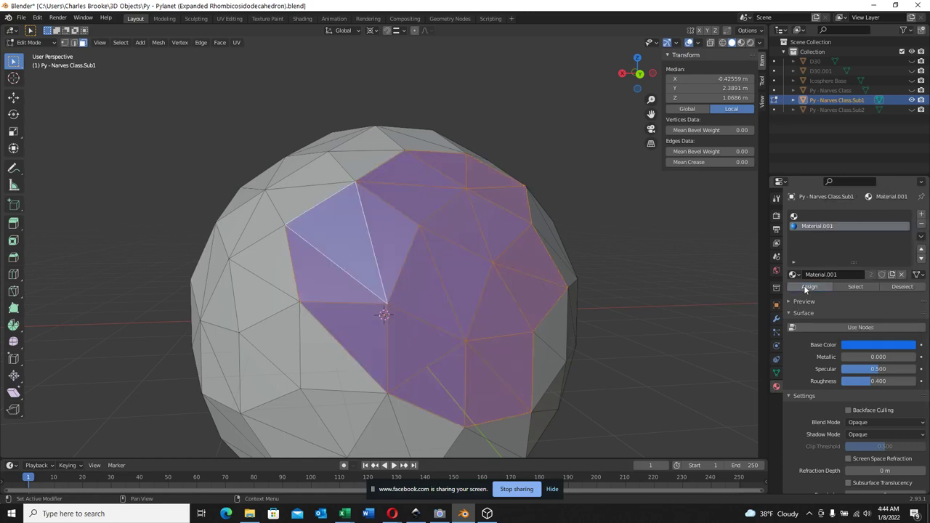
Start a new selection with the faces to the right of the blue patch
click(283, 187)
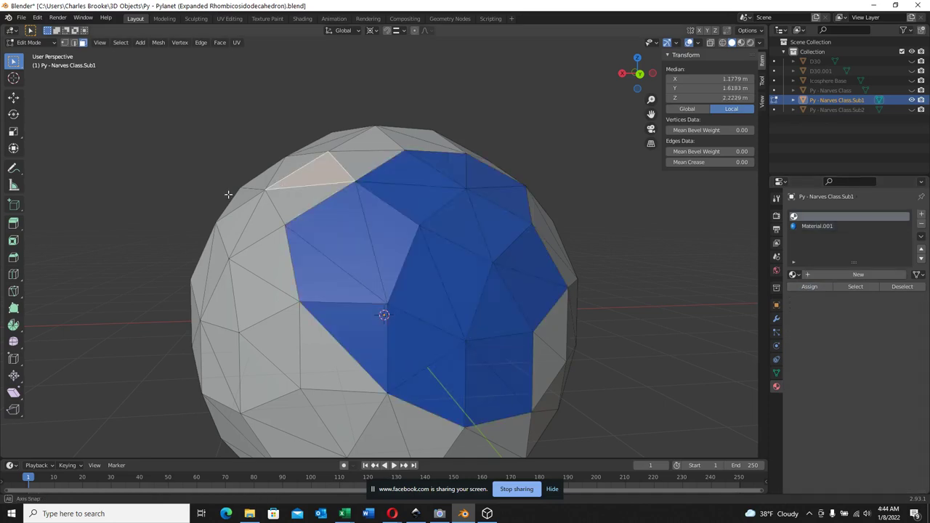
scroll(389, 241, down, 2)
middle_drag(390, 241, 436, 284)
drag(406, 174, 520, 396)
shift+click(403, 305)
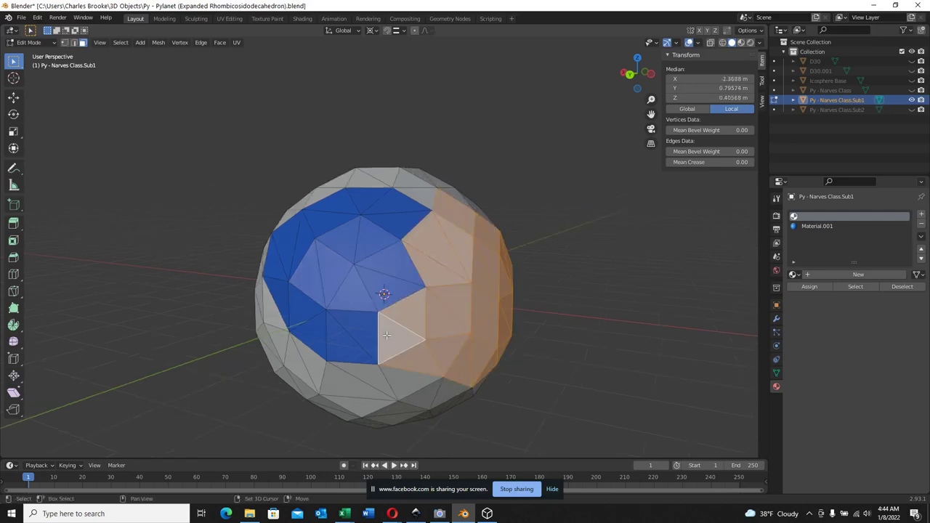
Add one more face, then assign the green Material.002 from a new slot to the right-hand faces
shift+click(396, 338)
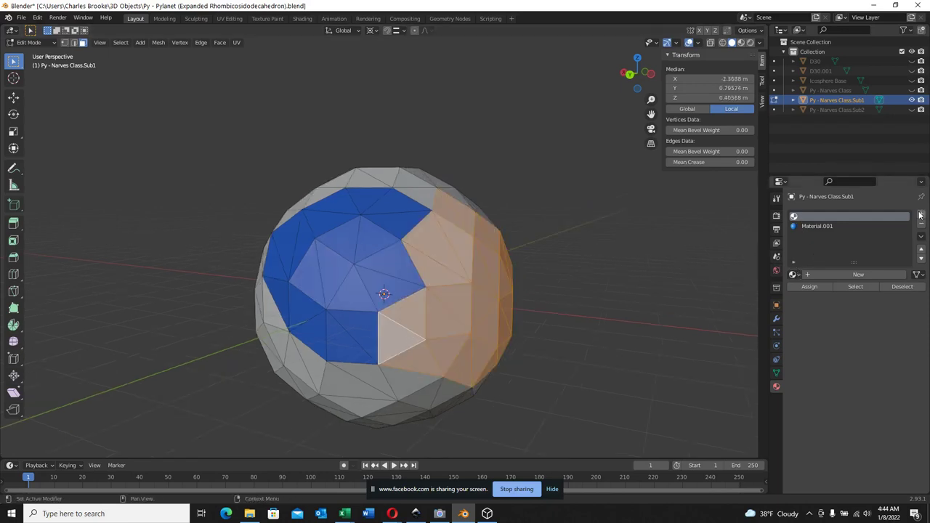
click(921, 213)
click(794, 273)
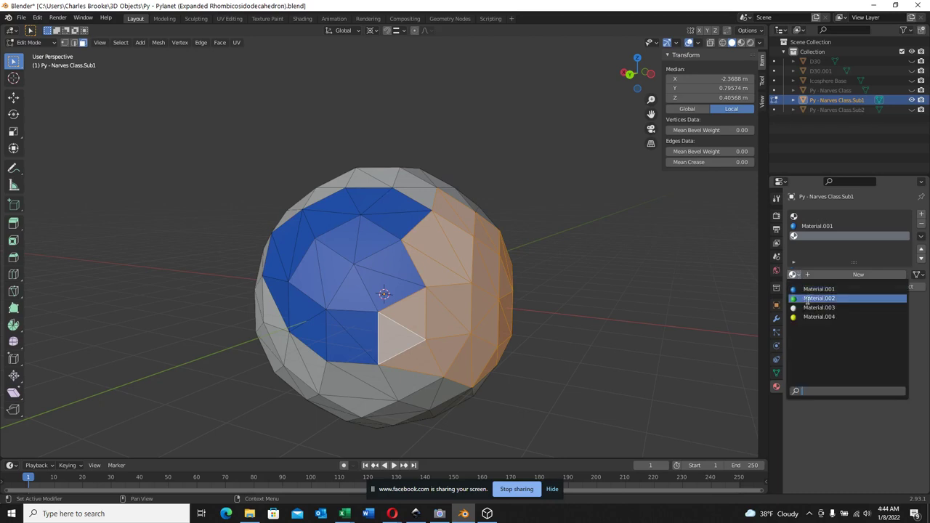
click(808, 299)
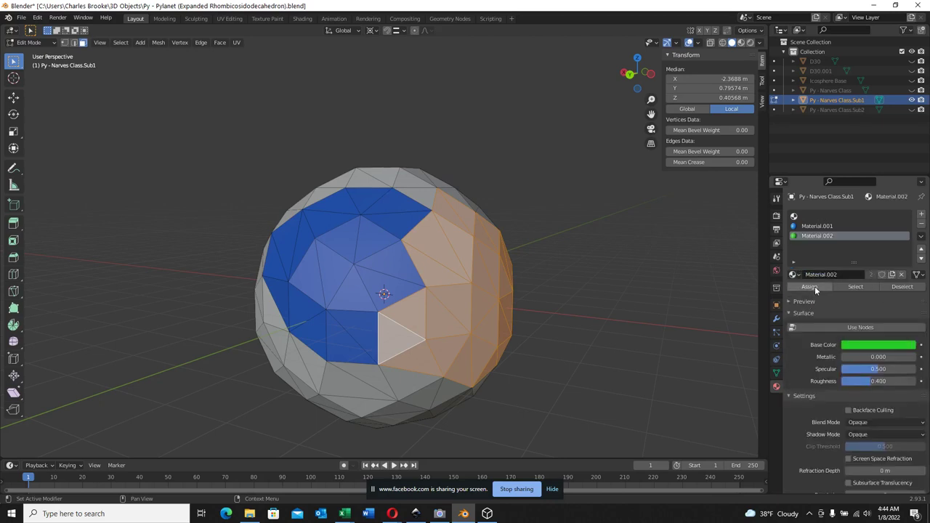
click(814, 286)
click(857, 344)
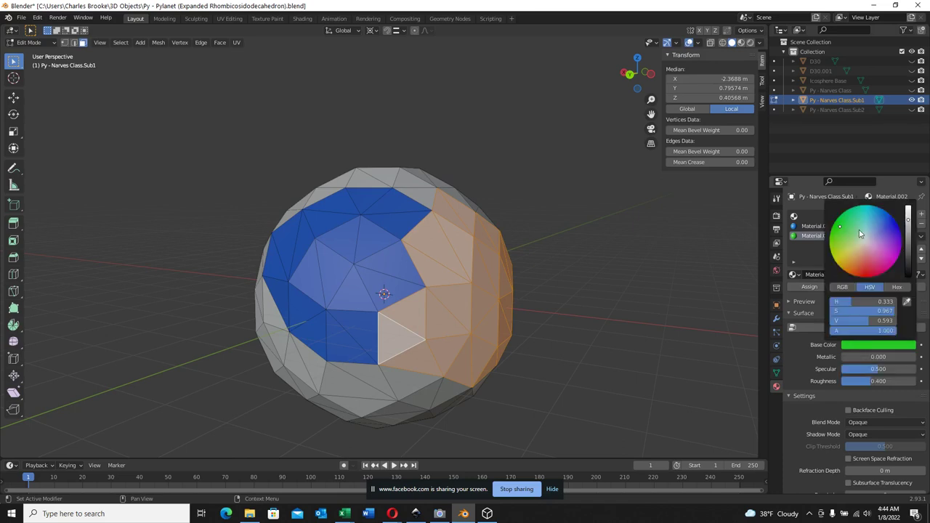
click(843, 289)
click(867, 288)
click(892, 289)
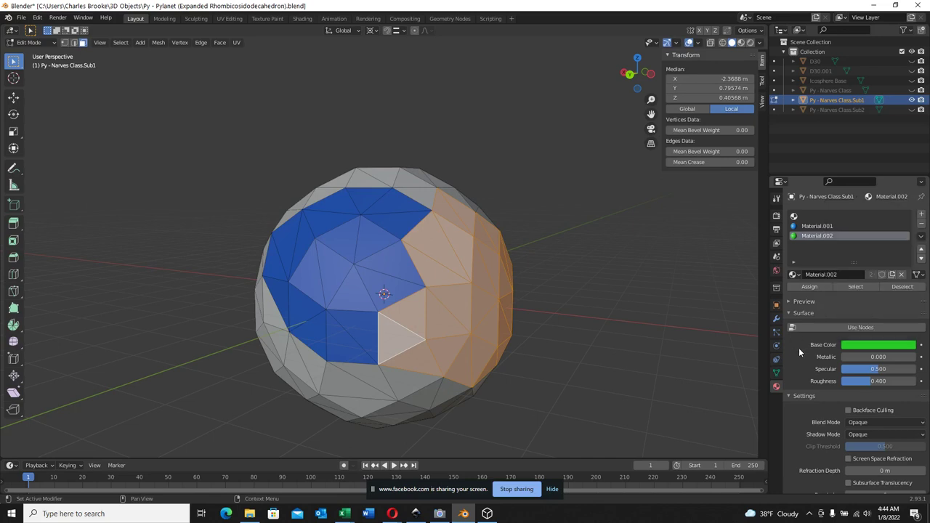
click(808, 286)
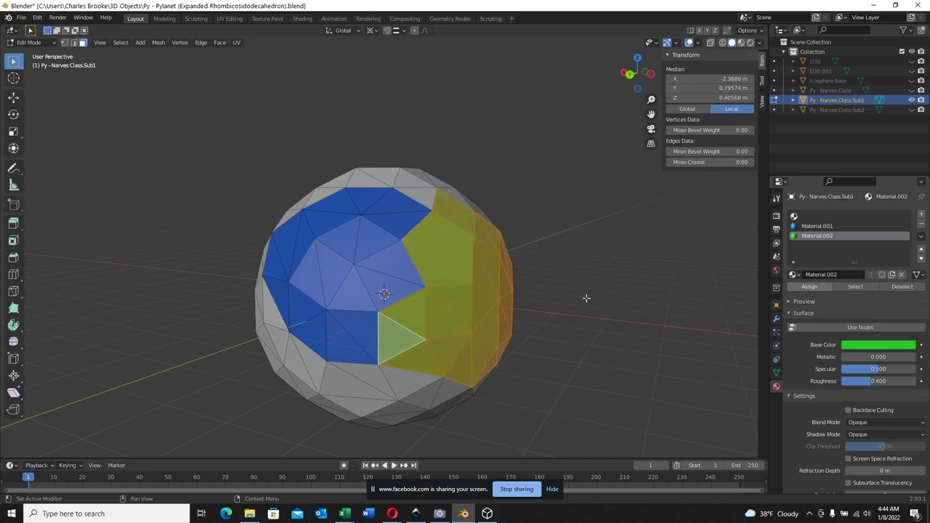
Deselect all and select a patch of faces on the lower half near the green edge
key(alt+a)
middle_drag(486, 277, 300, 284)
middle_drag(378, 350, 342, 266)
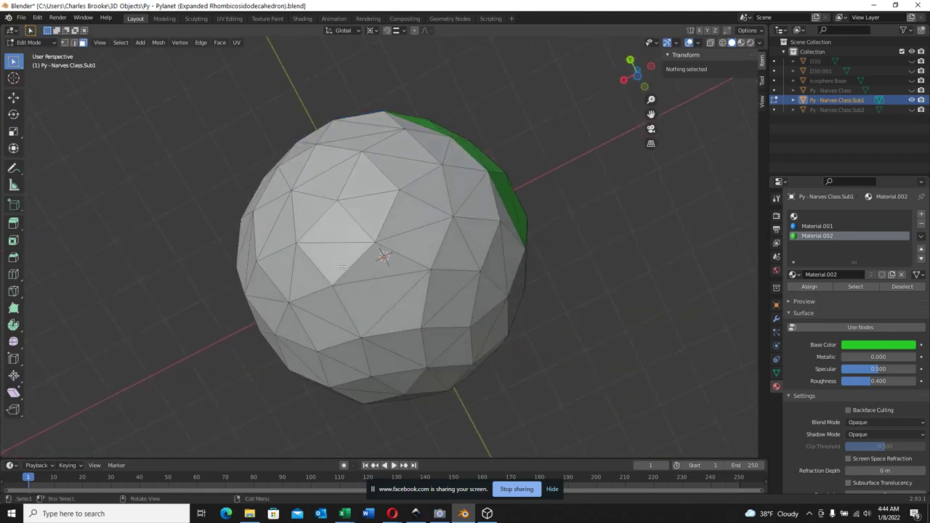
drag(318, 218, 462, 356)
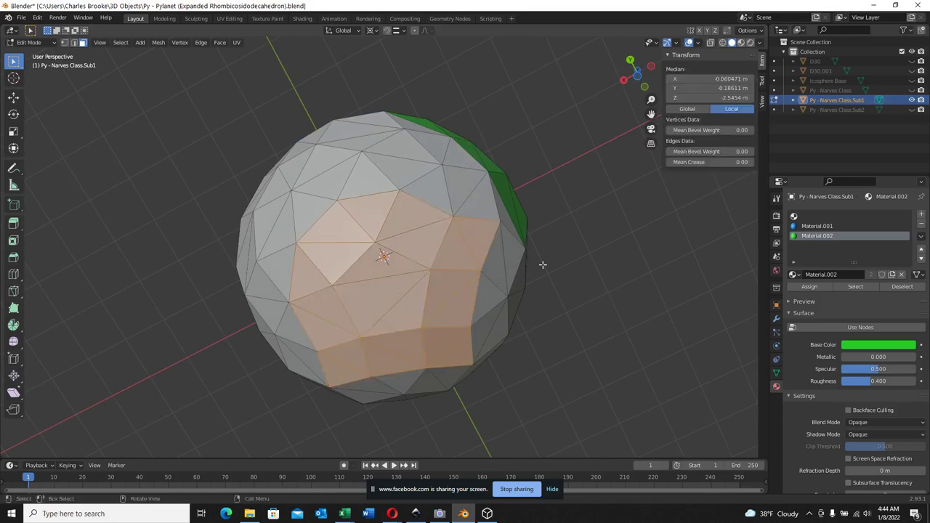
shift+click(462, 191)
shift+click(485, 207)
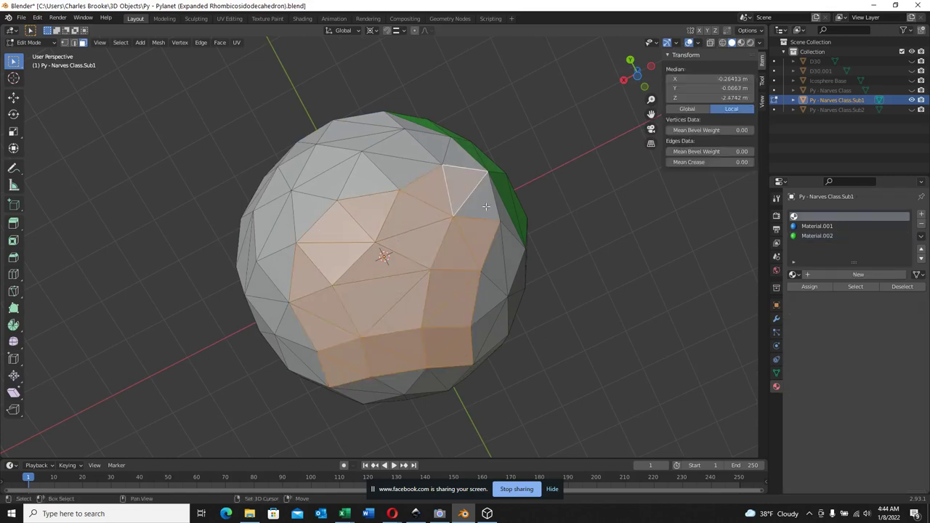
shift+click(481, 208)
middle_drag(502, 258, 331, 269)
shift+click(426, 260)
shift+click(446, 270)
shift+click(448, 269)
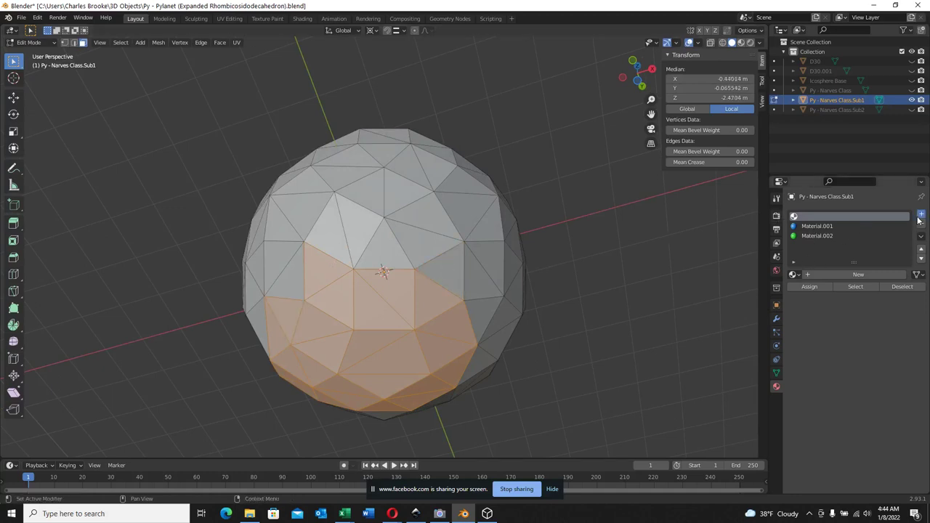
Assign the white Material.003 from a new slot to the lower patch, then deselect
click(921, 215)
click(796, 274)
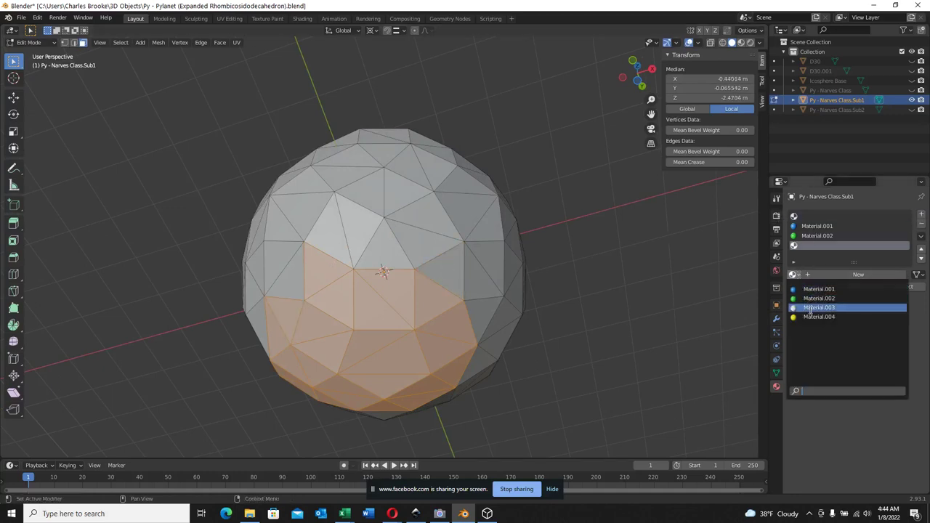
click(811, 307)
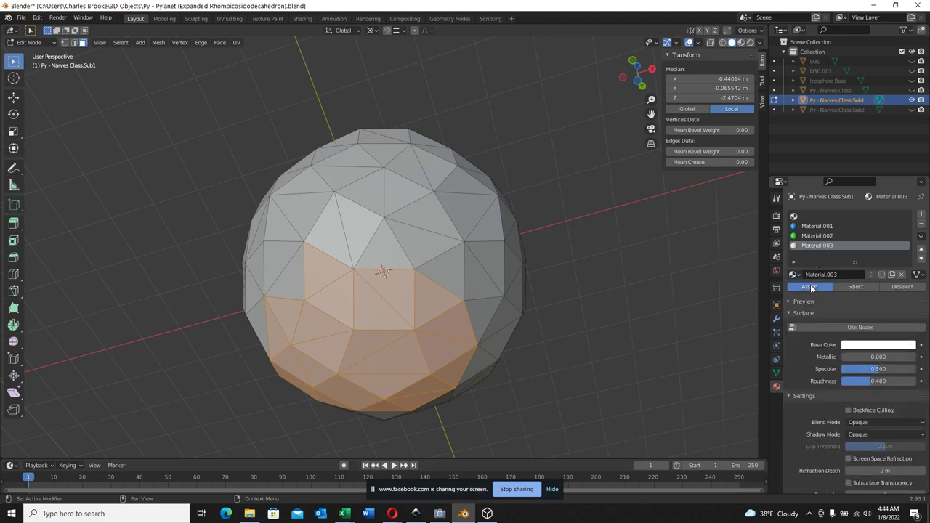
click(810, 286)
click(190, 202)
Preview the sphere's colours in Material Preview shading, then return to solid shading
mouse_move(378, 306)
middle_down()
mouse_move(351, 253)
mouse_move(436, 211)
middle_up()
scroll(392, 232, up, 2)
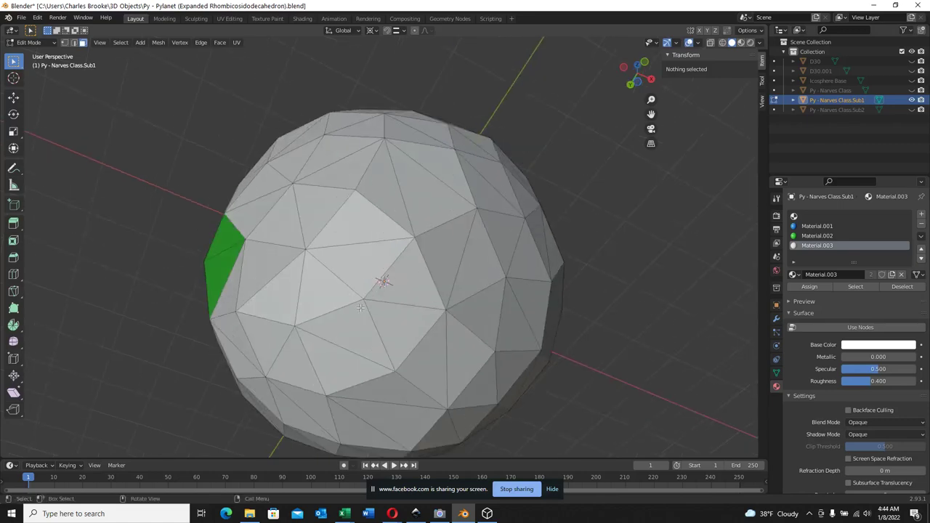
click(741, 42)
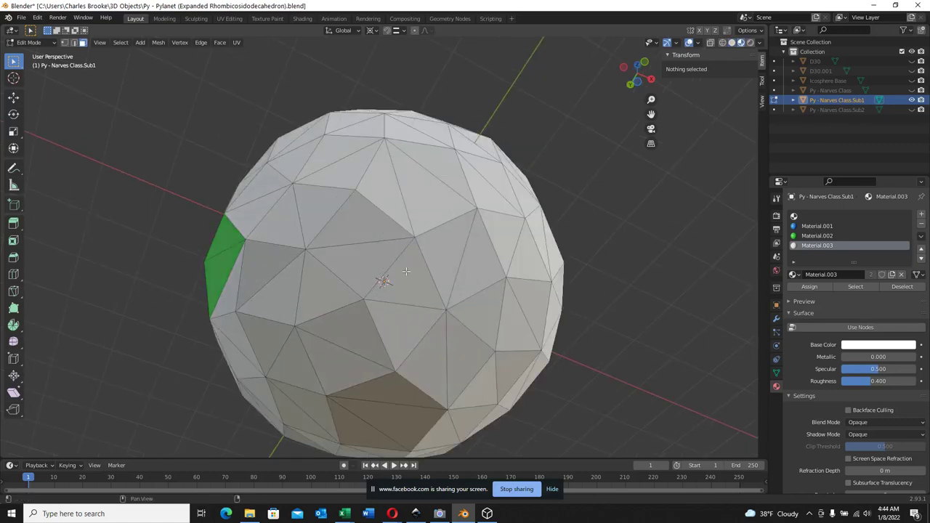
mouse_move(396, 258)
middle_down()
mouse_move(415, 232)
mouse_move(482, 403)
middle_up()
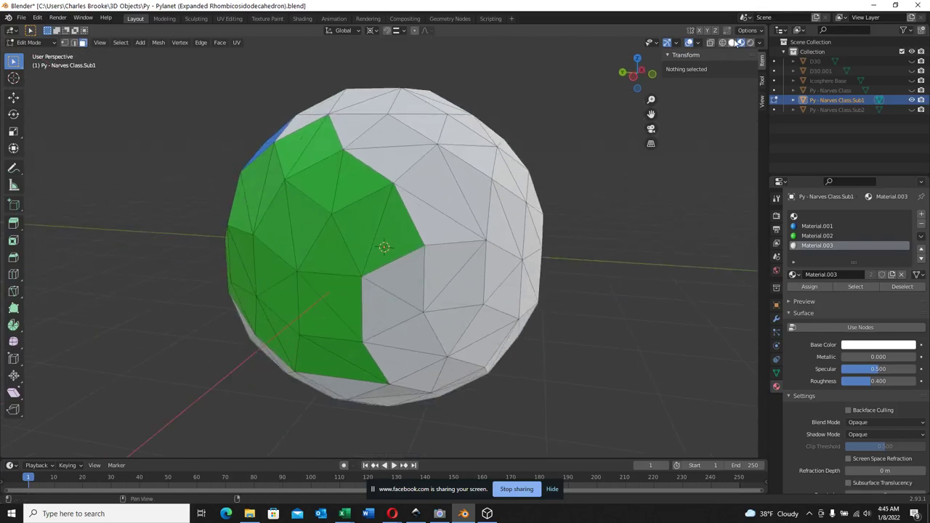
click(730, 42)
middle_drag(442, 339, 470, 278)
scroll(470, 277, down, 2)
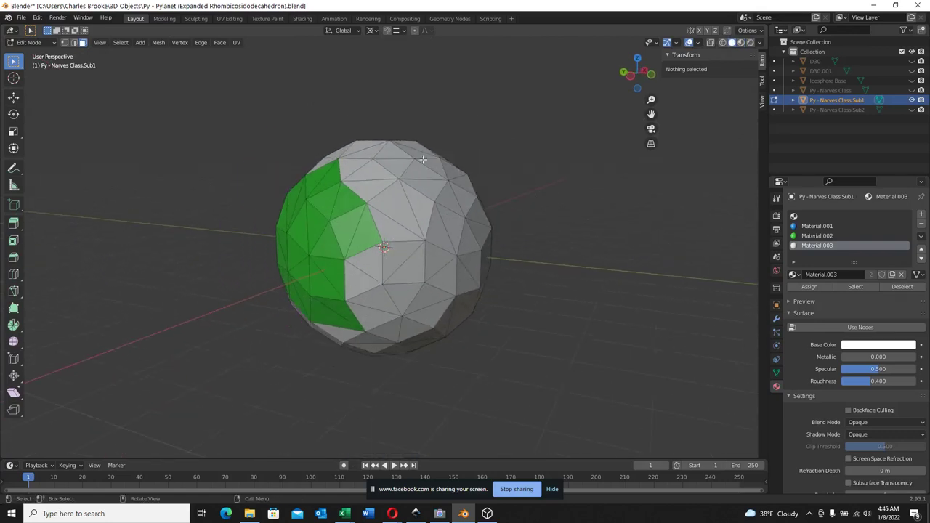
Give the empty top slot a yellow Material.004 and orbit to check the yellow faces
click(805, 216)
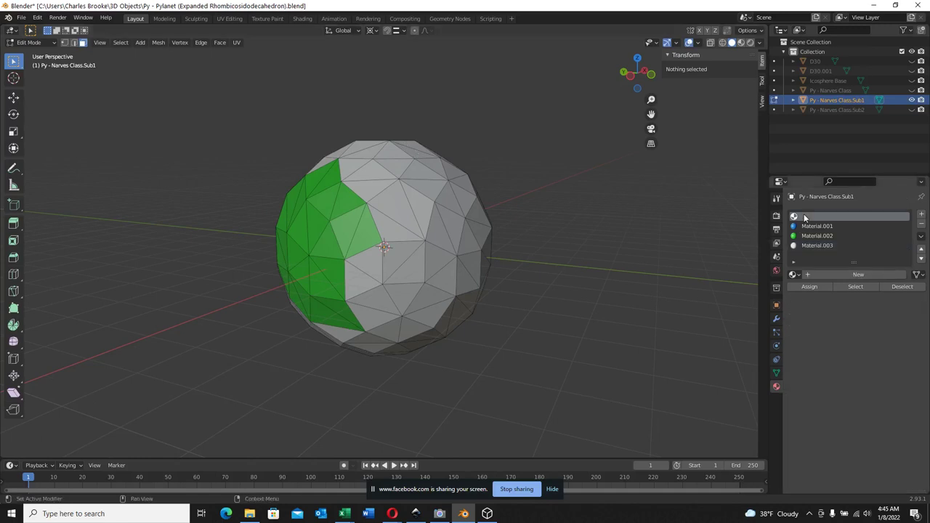
click(796, 274)
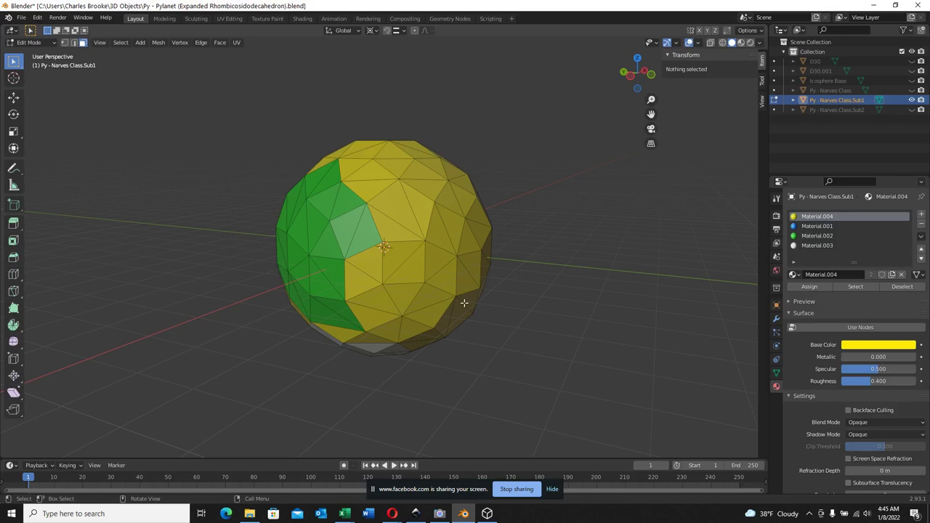
middle_drag(464, 303, 493, 263)
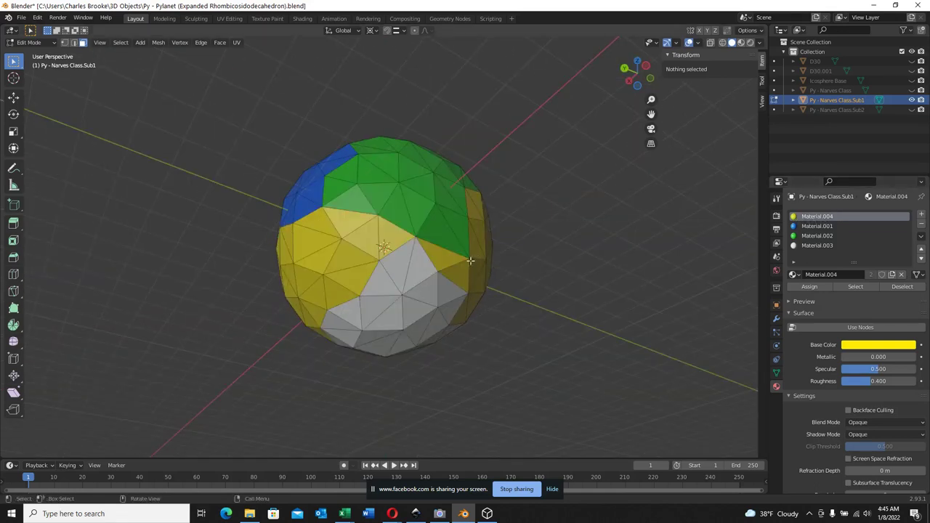
middle_drag(307, 248, 354, 235)
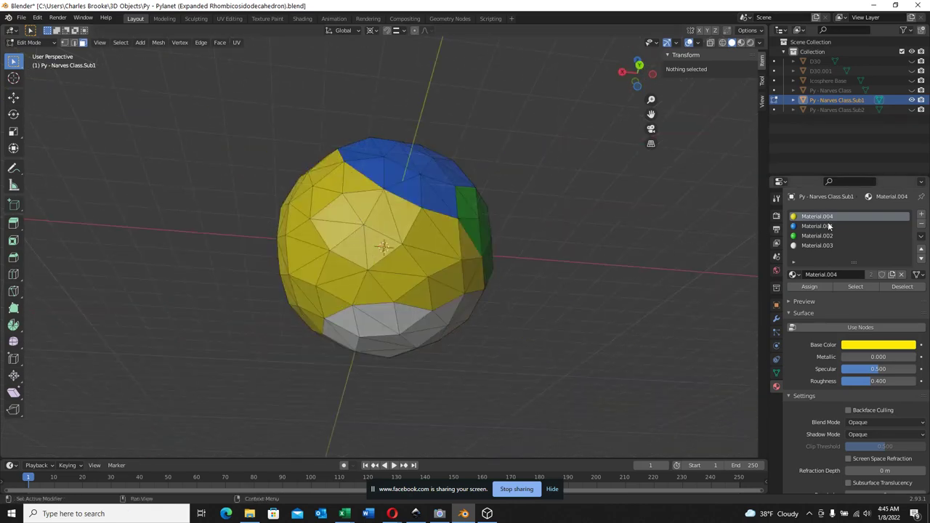
middle_drag(297, 202, 359, 198)
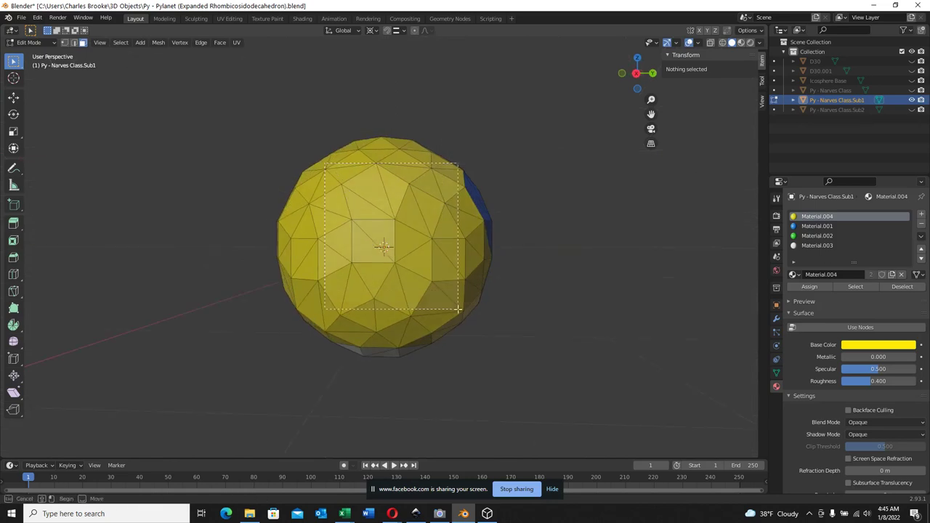
Assign the green Material.002 to the faces across the sphere's front centre, then deselect
key(a)
click(808, 236)
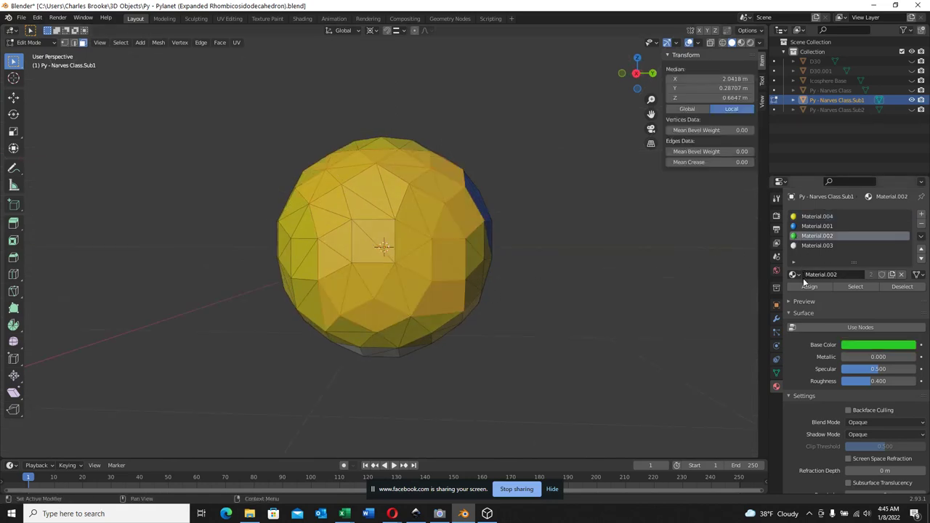
click(808, 287)
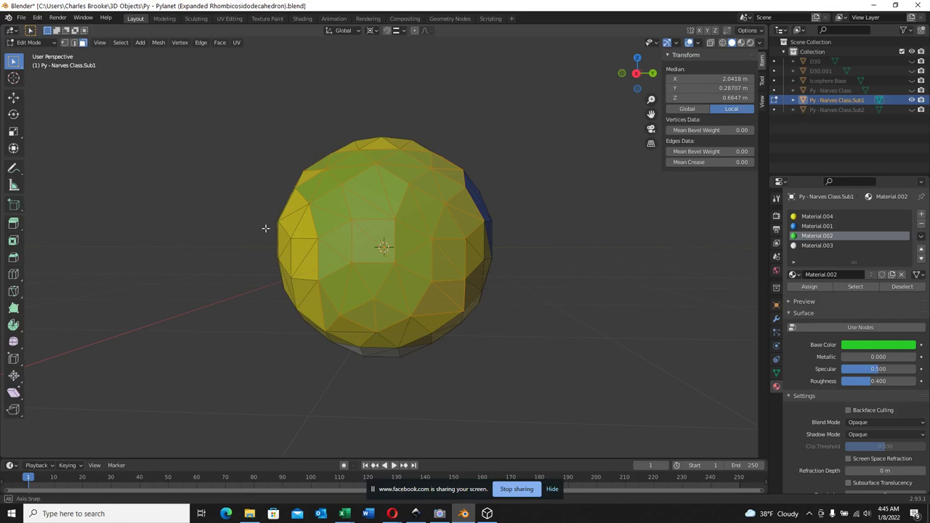
key(alt+a)
Box-select a block of faces on the sphere's front and make it green
middle_drag(266, 228, 218, 204)
drag(301, 193, 473, 325)
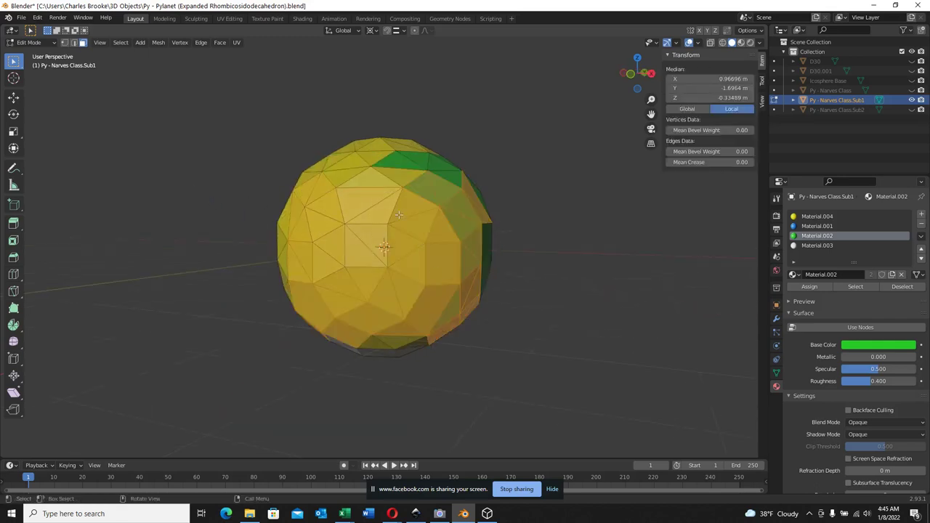
click(809, 287)
click(184, 232)
Select a cluster of five faces on the sphere's right side
middle_drag(206, 208, 510, 242)
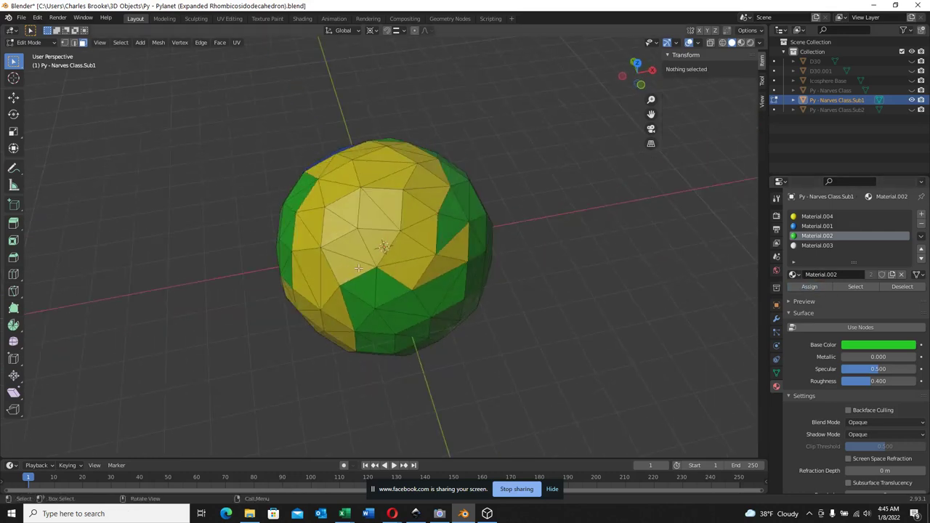
click(460, 251)
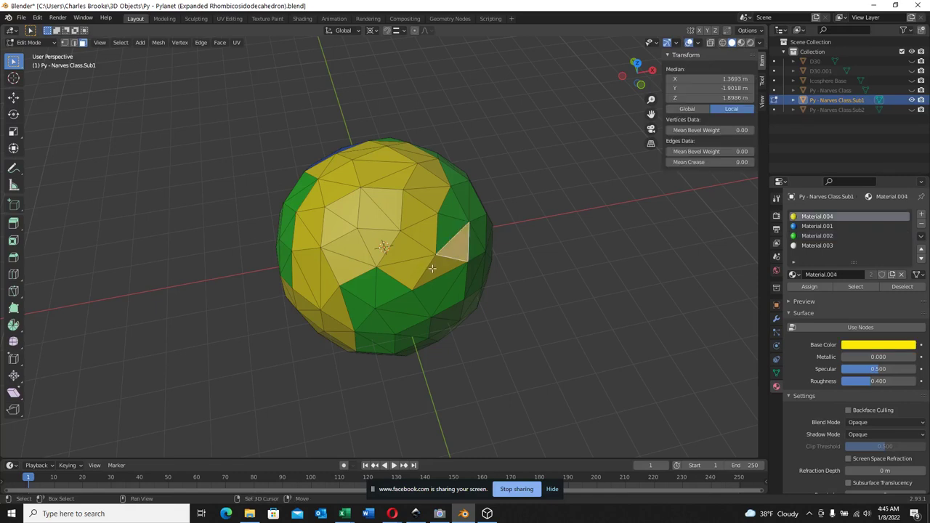
shift+click(417, 268)
shift+click(404, 260)
shift+click(419, 239)
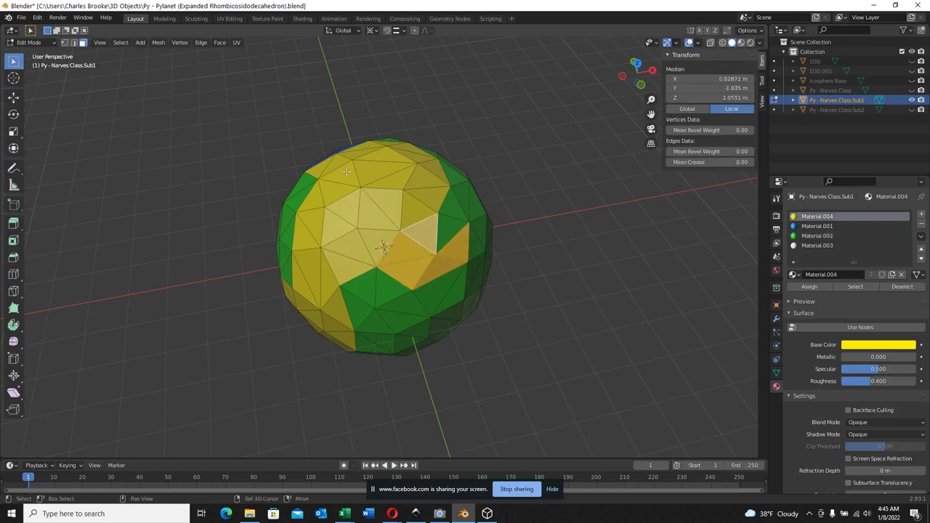
shift+click(411, 190)
Add faces near the yellow region and green top, and assign them blue Material.001
middle_drag(412, 191, 364, 239)
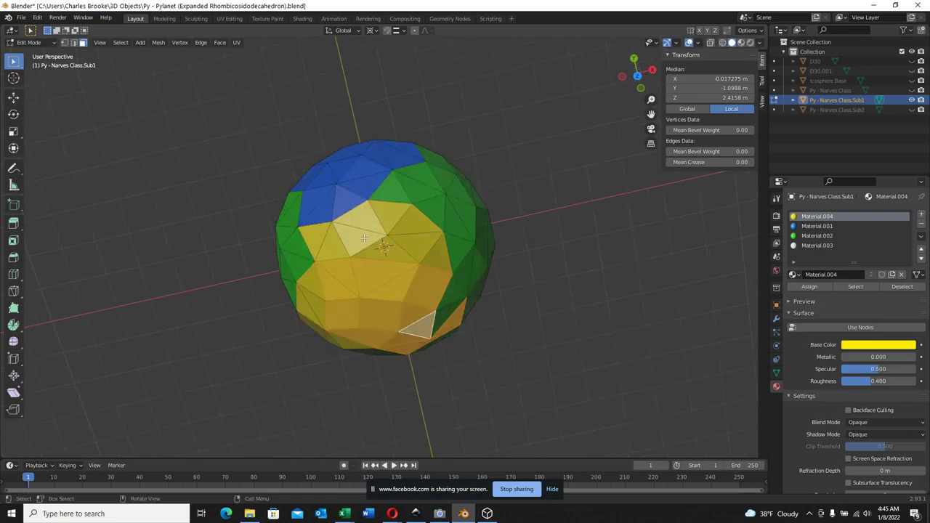
shift+click(347, 198)
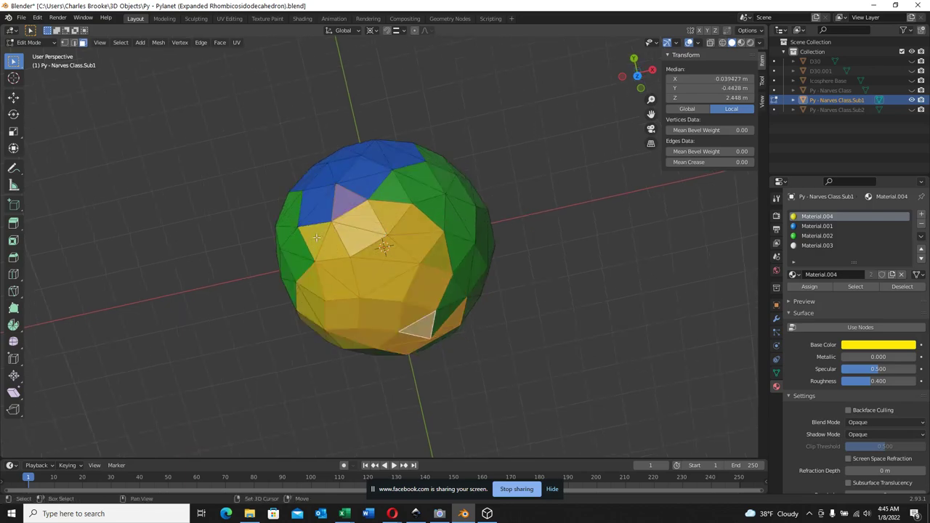
shift+click(316, 238)
middle_drag(316, 237, 376, 222)
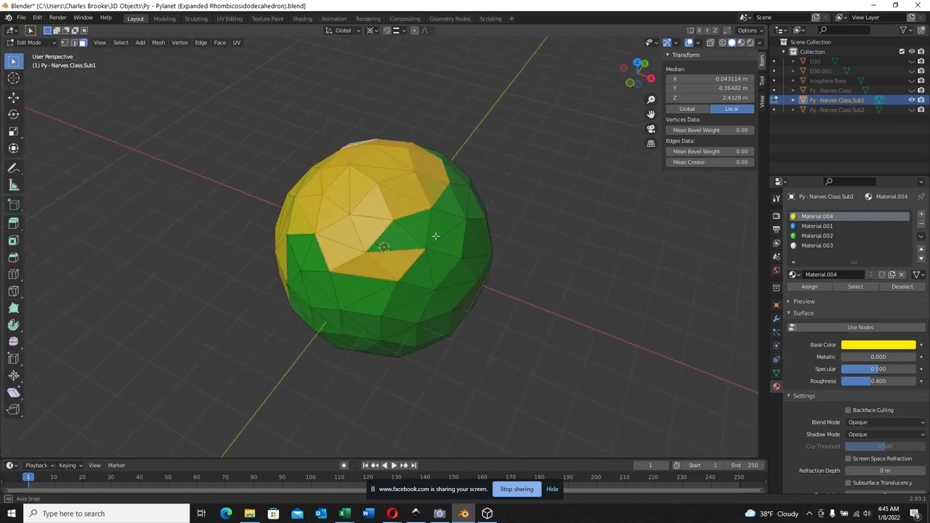
middle_drag(435, 236, 355, 184)
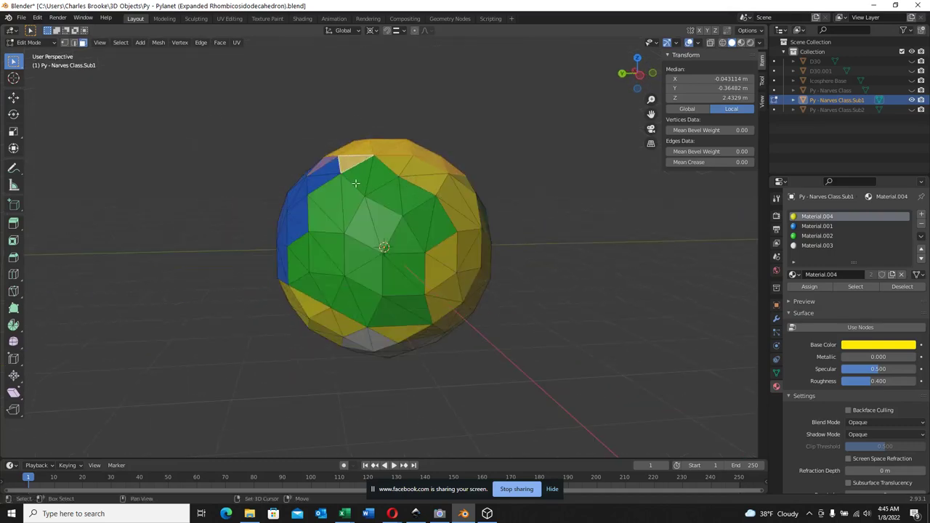
click(376, 174)
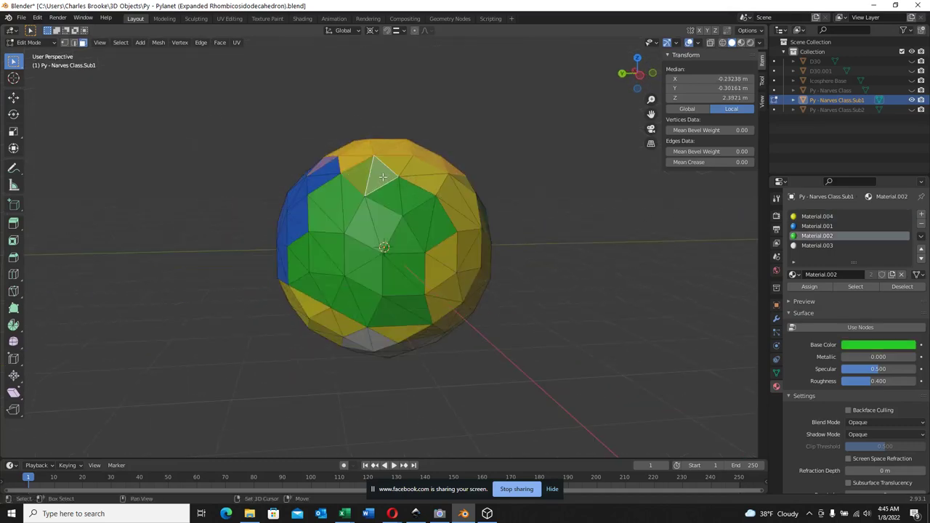
click(817, 226)
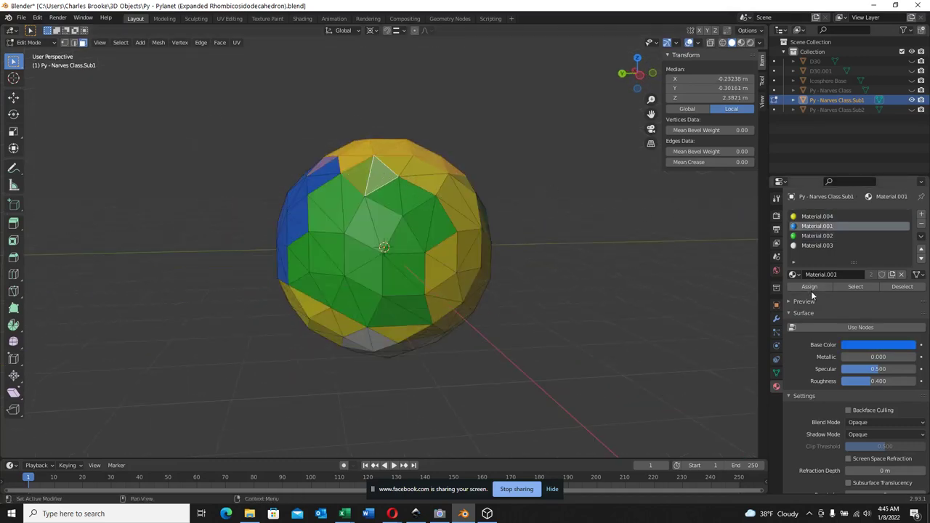
click(808, 286)
click(587, 268)
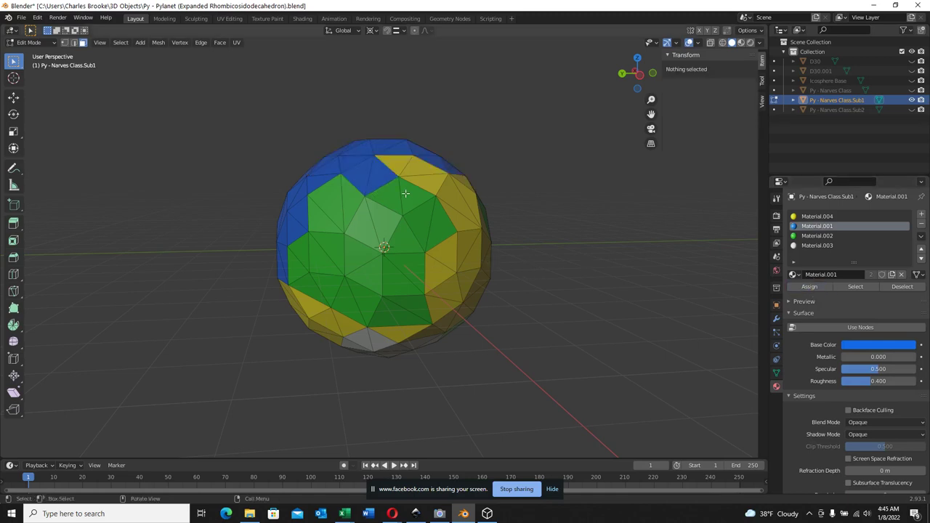
Recolour five yellow faces near the sphere's top with the green Material.002
middle_drag(523, 251, 372, 216)
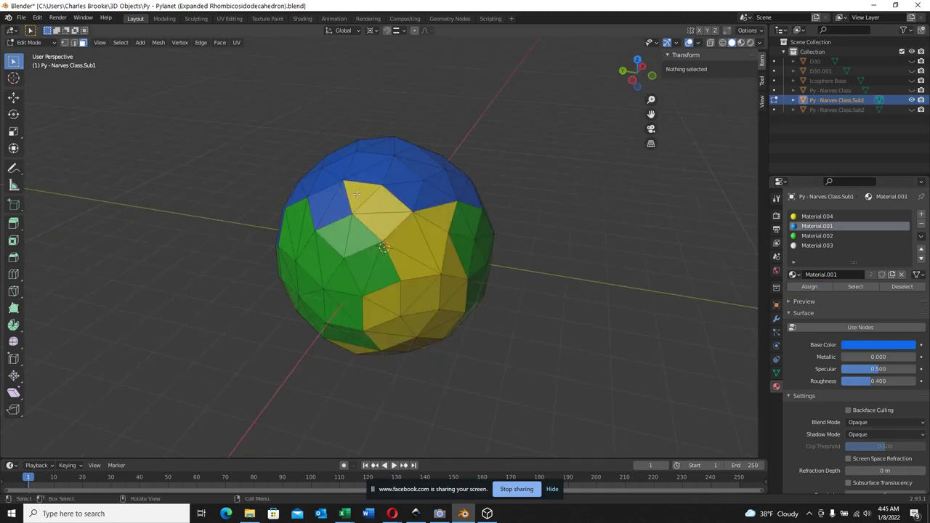
click(375, 216)
click(381, 219)
click(387, 222)
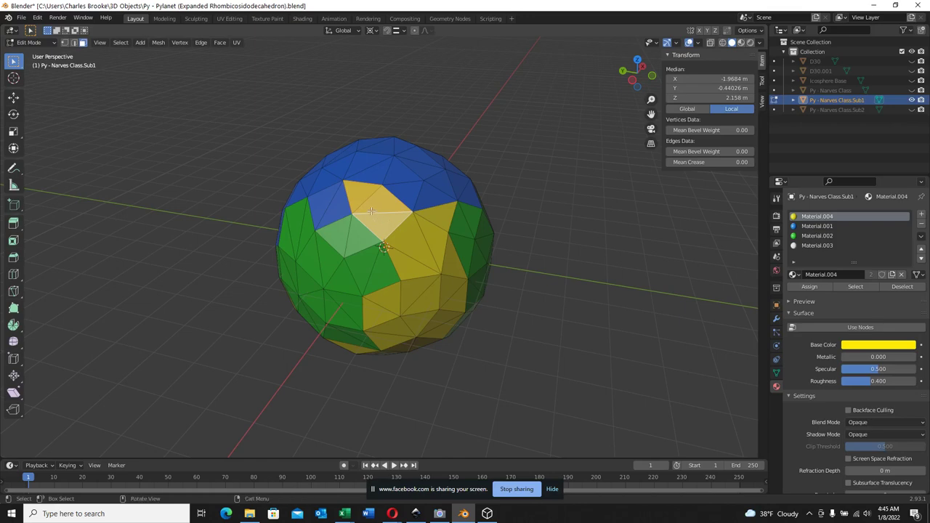
click(407, 240)
click(418, 262)
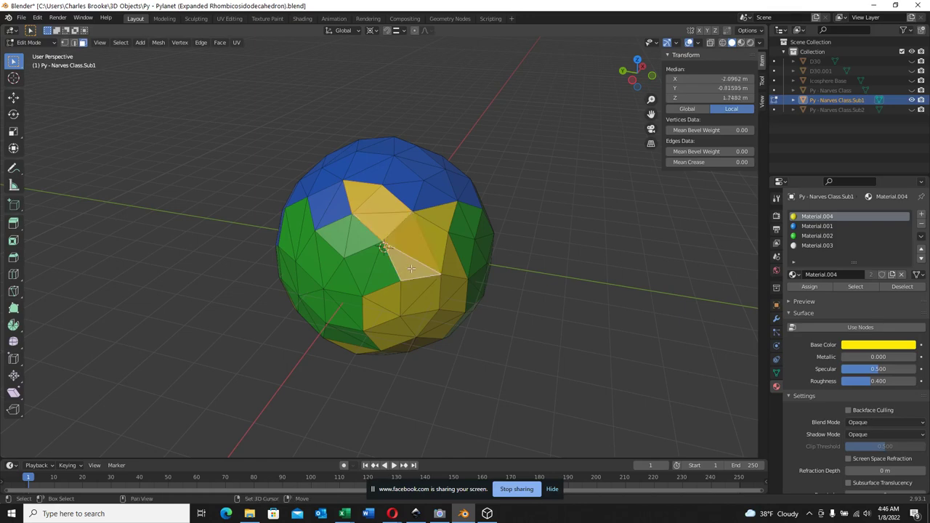
click(816, 235)
click(809, 286)
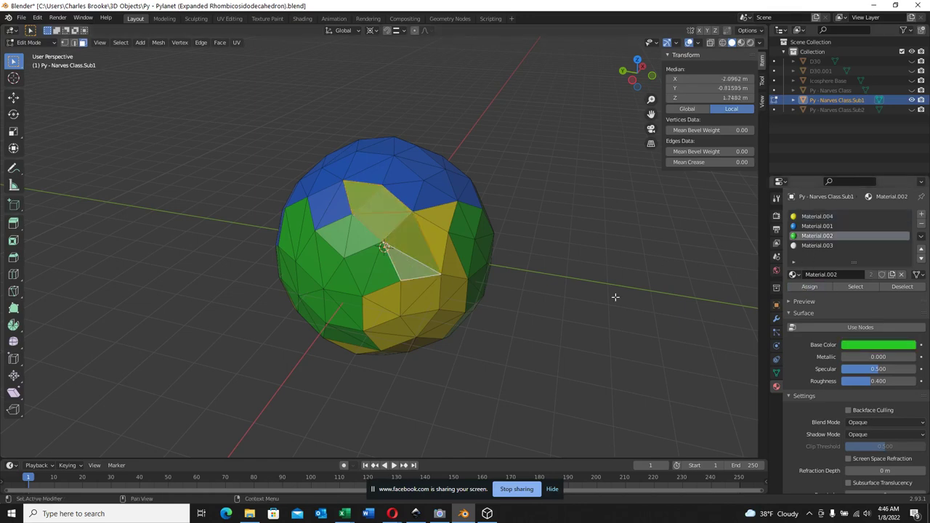
key(alt+a)
Turn a green face beside the blue region back to blue Material.001
middle_drag(491, 302, 525, 289)
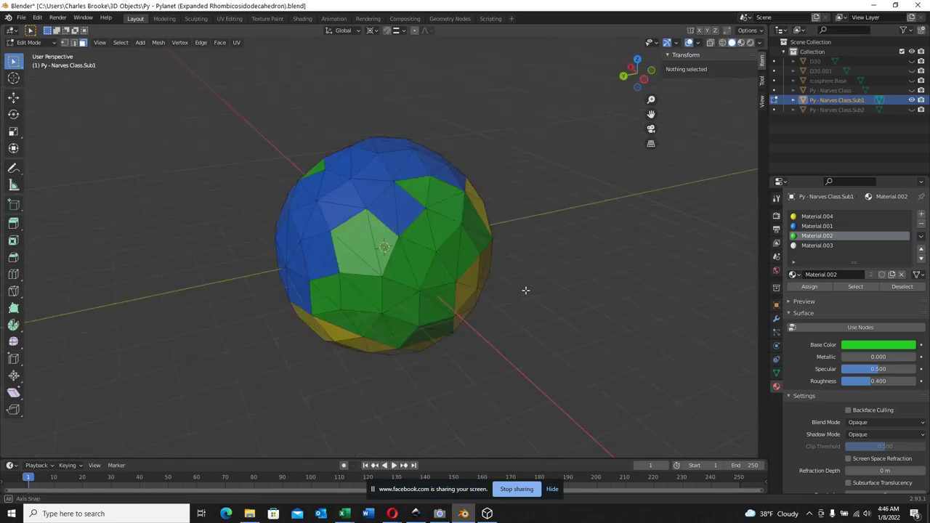
scroll(356, 213, up, 4)
middle_drag(421, 197, 376, 231)
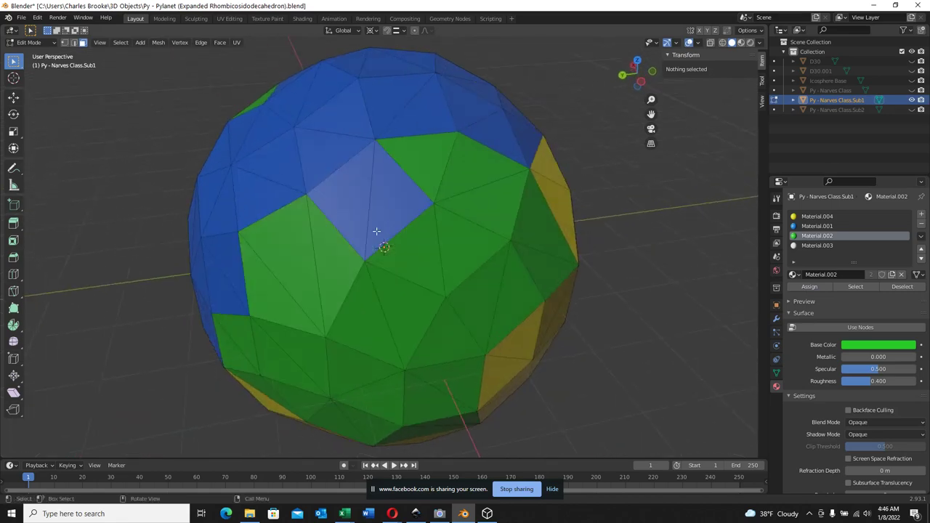
click(335, 256)
click(817, 226)
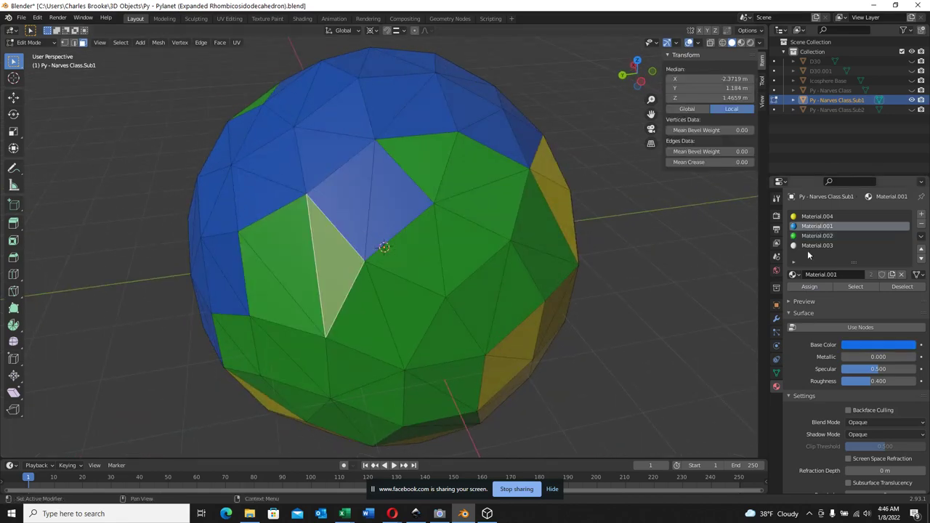
click(807, 287)
scroll(218, 243, down, 2)
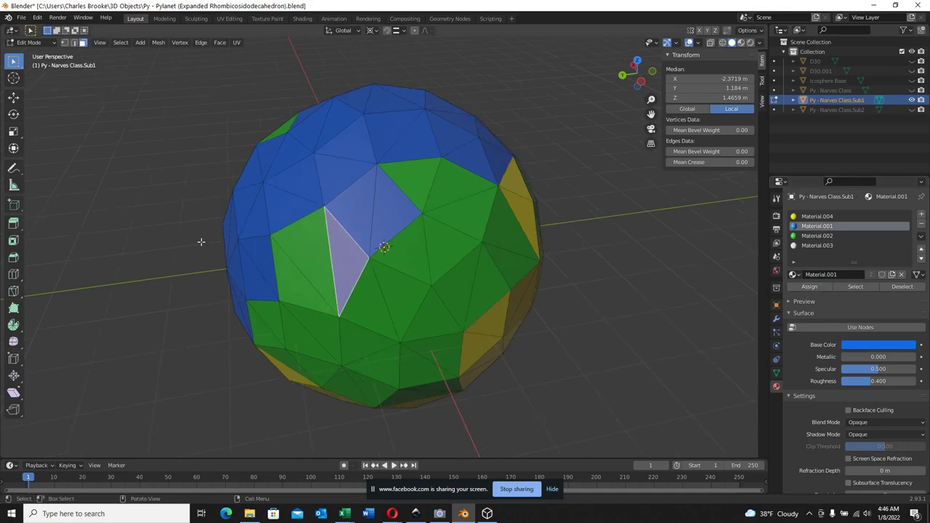
click(192, 239)
Make two adjacent blue triangles green with Material.002
middle_drag(208, 230, 401, 183)
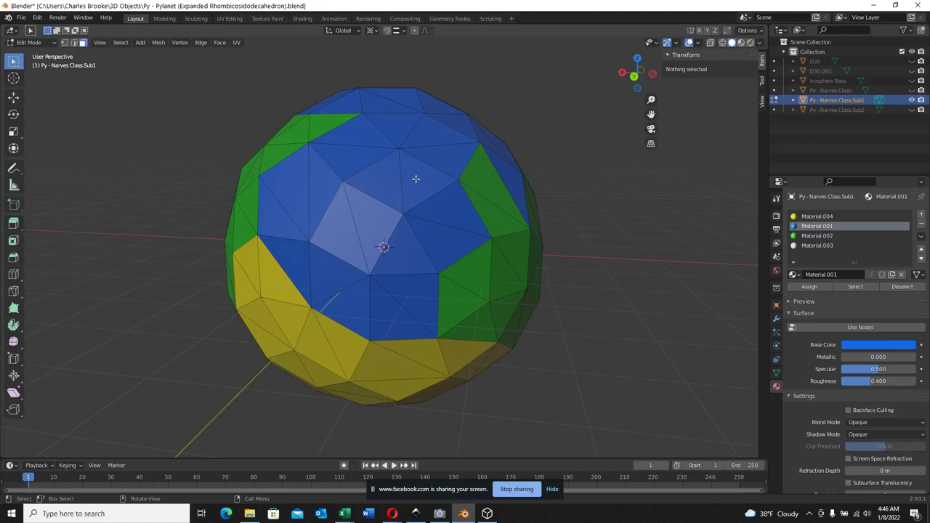
click(415, 178)
shift+click(448, 205)
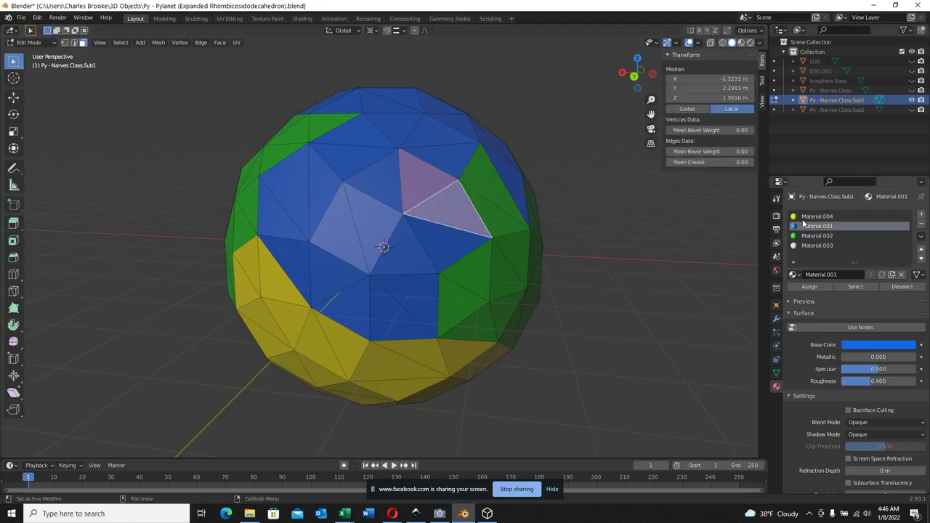
click(819, 237)
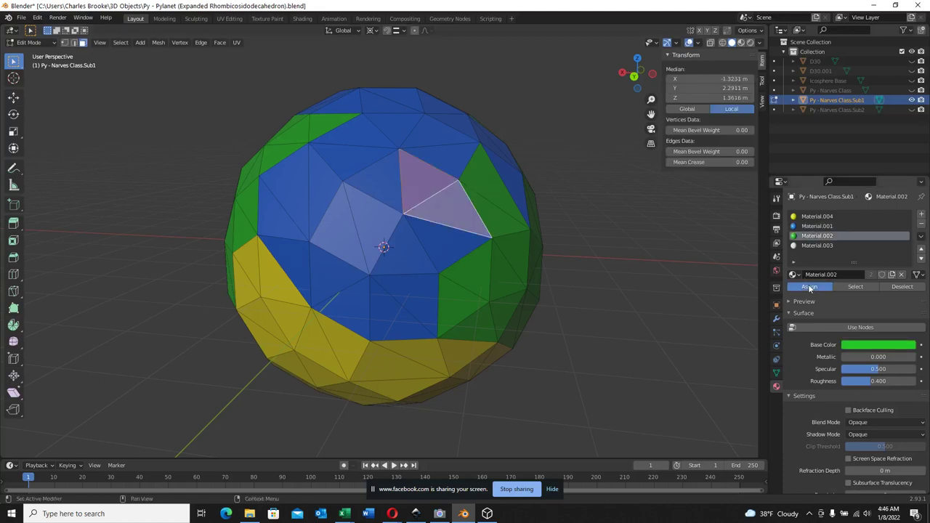
click(810, 287)
key(alt+a)
middle_drag(512, 201, 461, 209)
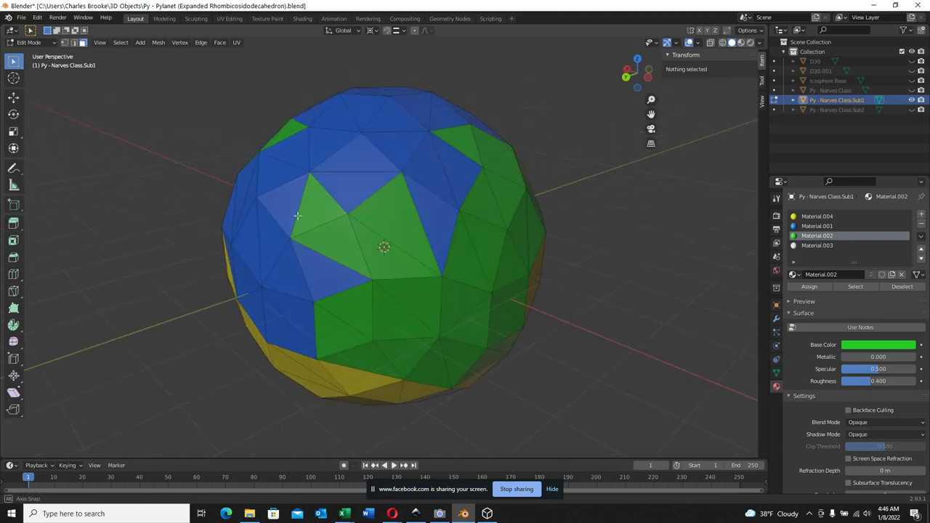
Turn the blue triangle above the pentagon patch green, then orbit to the mostly green side
middle_drag(385, 245, 409, 158)
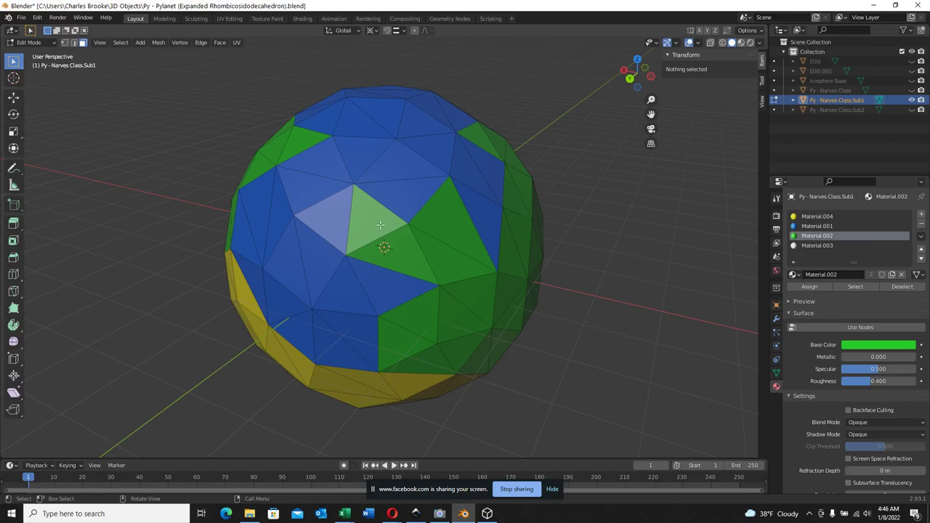
scroll(353, 233, up, 1)
middle_drag(352, 222, 369, 260)
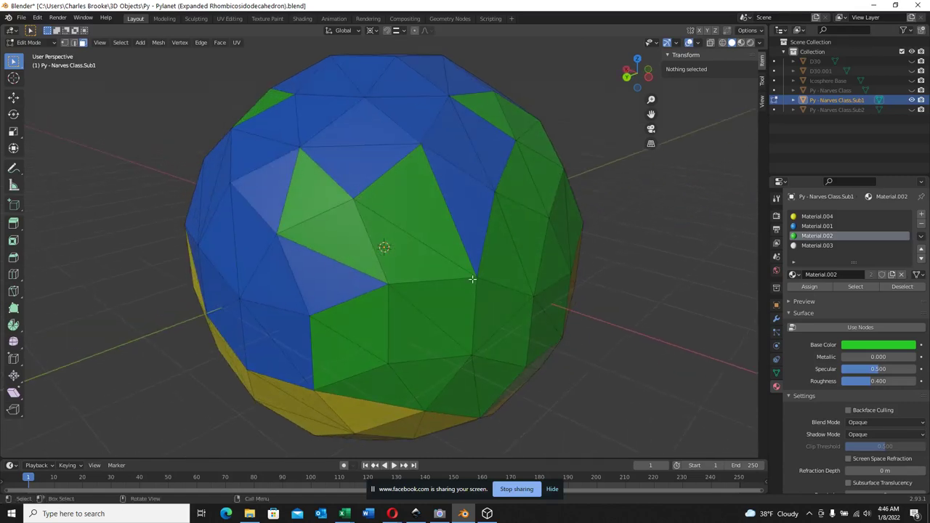
middle_drag(236, 237, 402, 168)
click(402, 168)
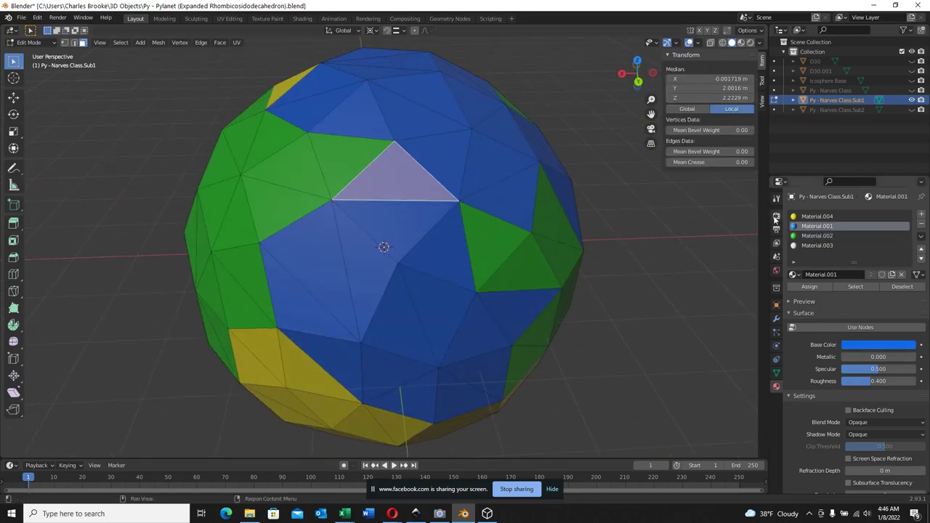
click(808, 286)
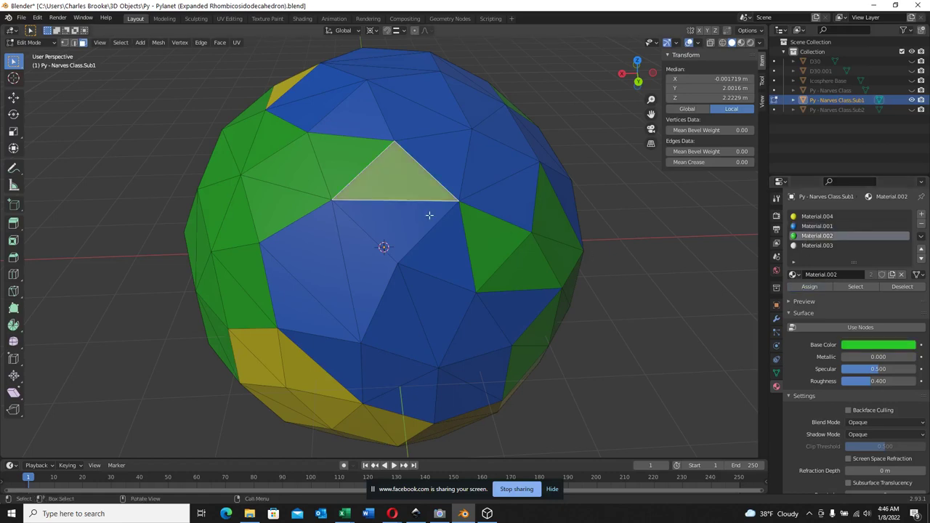
scroll(462, 203, up, 1)
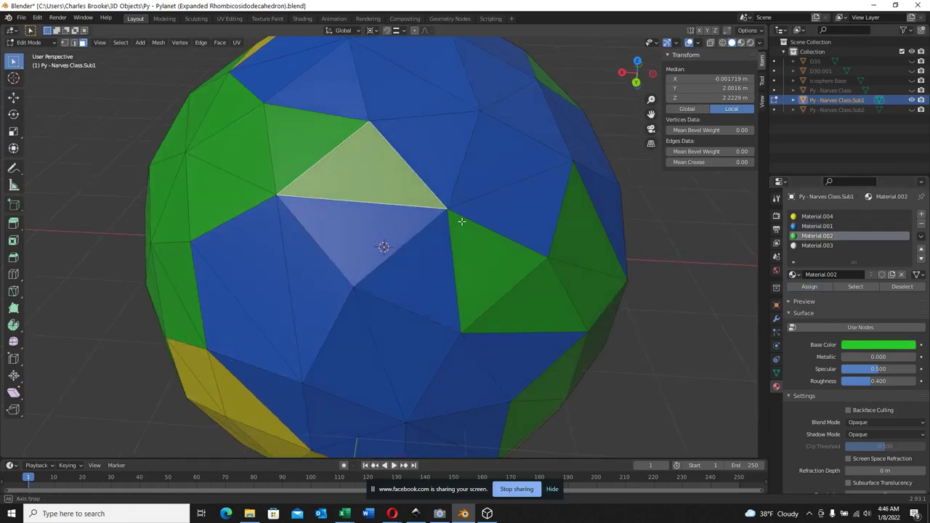
scroll(452, 215, up, 1)
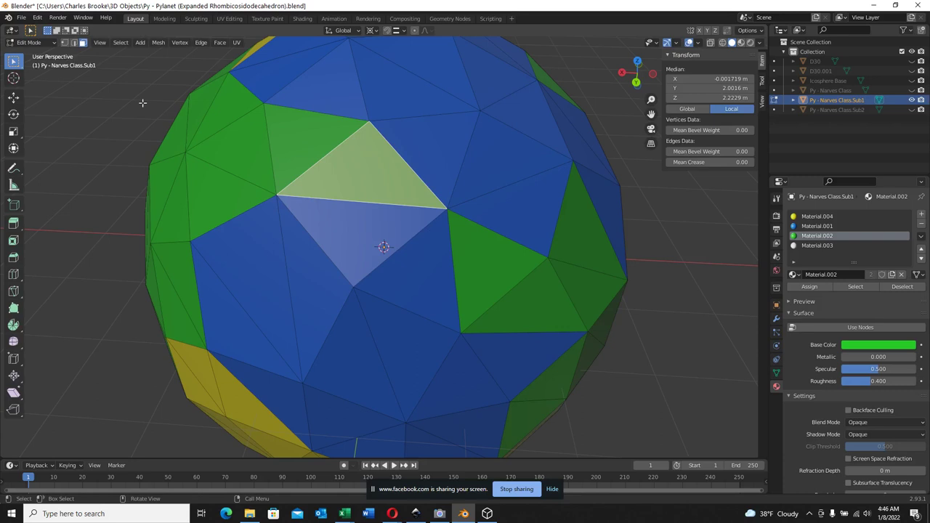
click(115, 122)
scroll(341, 233, down, 1)
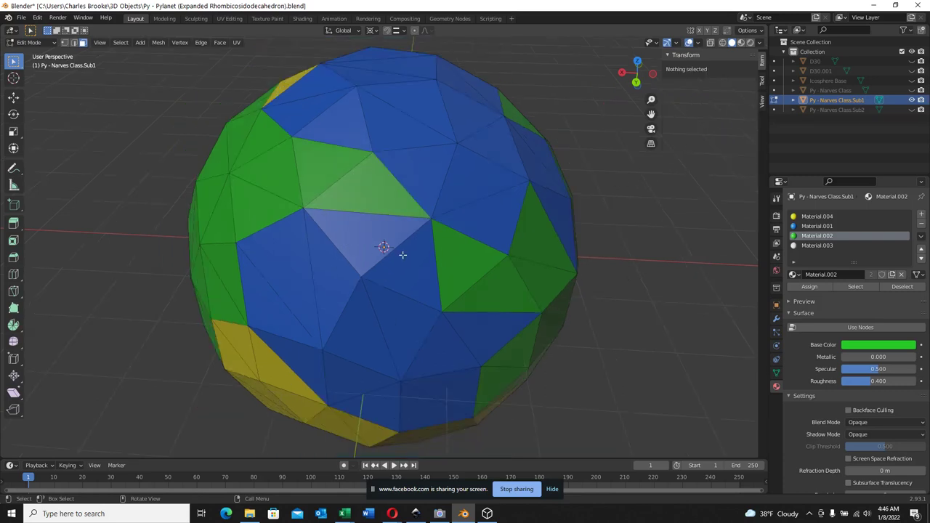
mouse_move(384, 249)
middle_down()
mouse_move(380, 240)
mouse_move(379, 249)
middle_up()
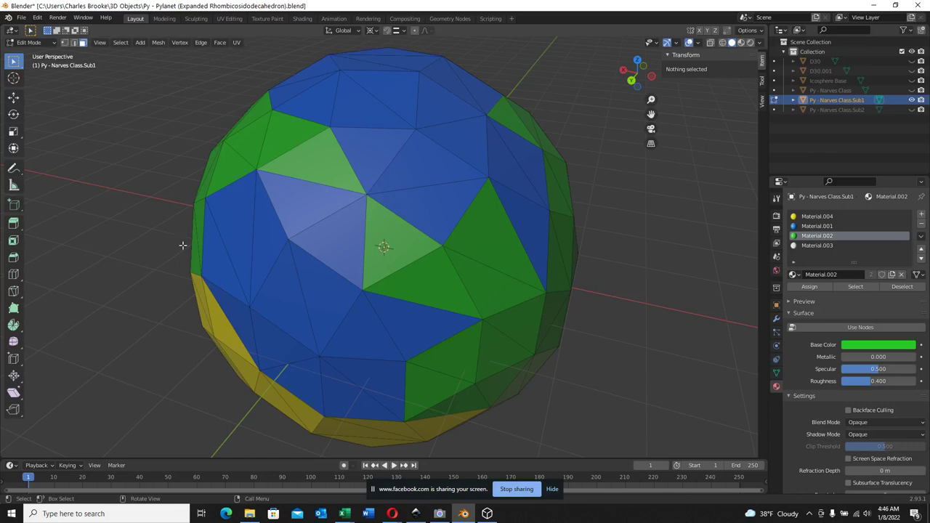
middle_drag(183, 246, 281, 205)
Box-select the polar faces plus neighbouring triangles and assign the white Material.003
scroll(281, 206, down, 3)
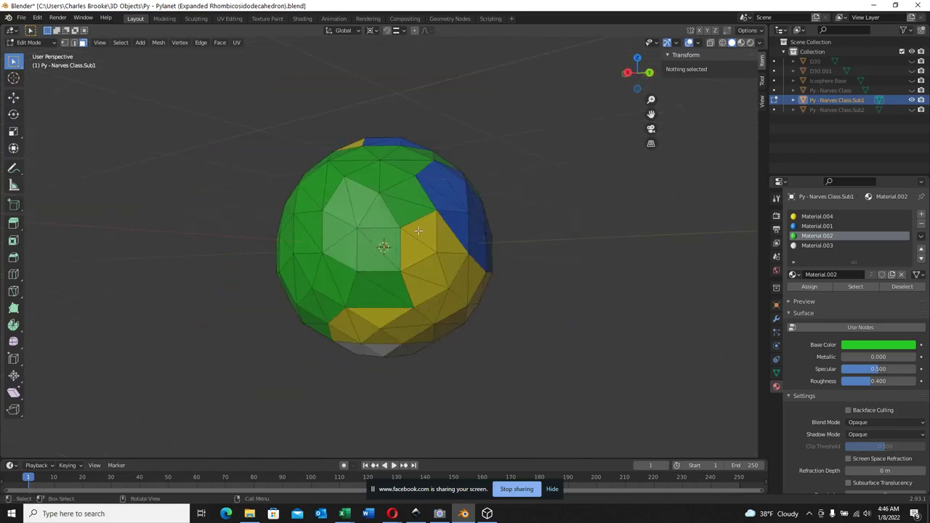
middle_drag(385, 240, 314, 192)
drag(321, 187, 446, 284)
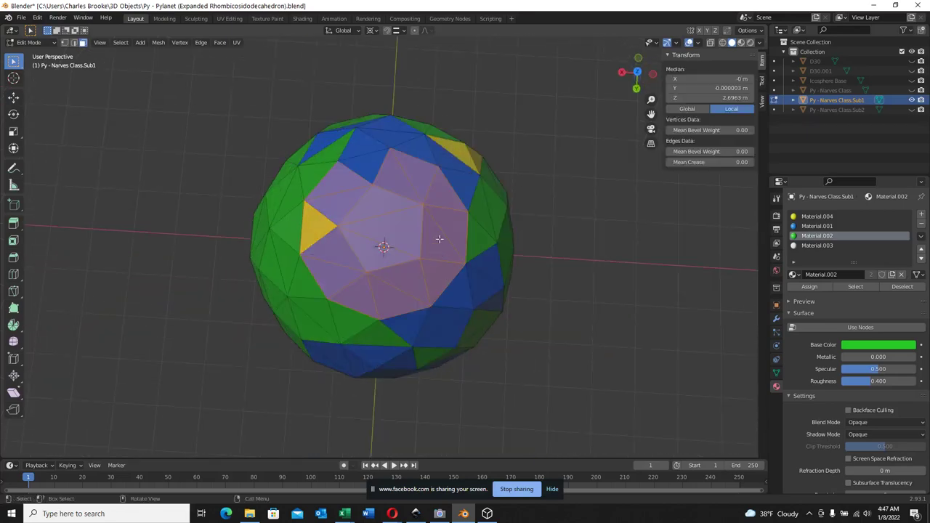
shift+click(359, 150)
shift+click(292, 234)
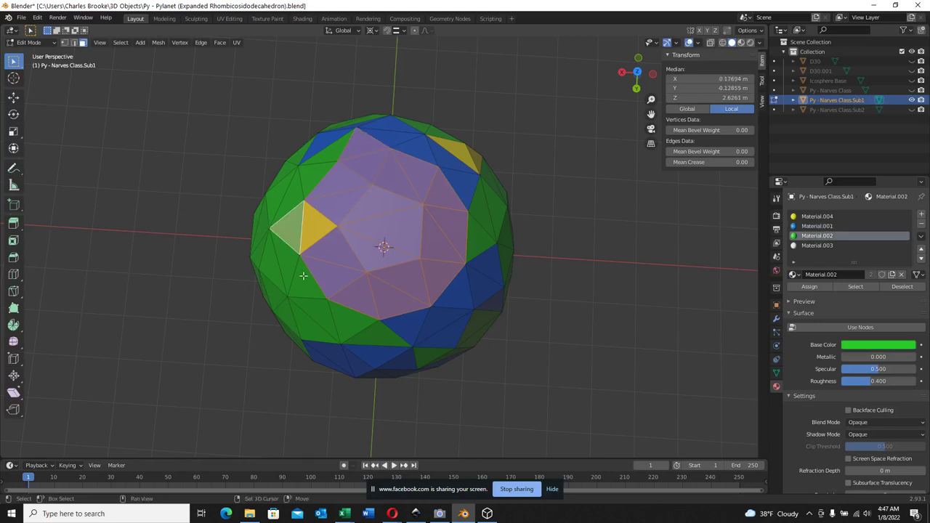
shift+click(289, 265)
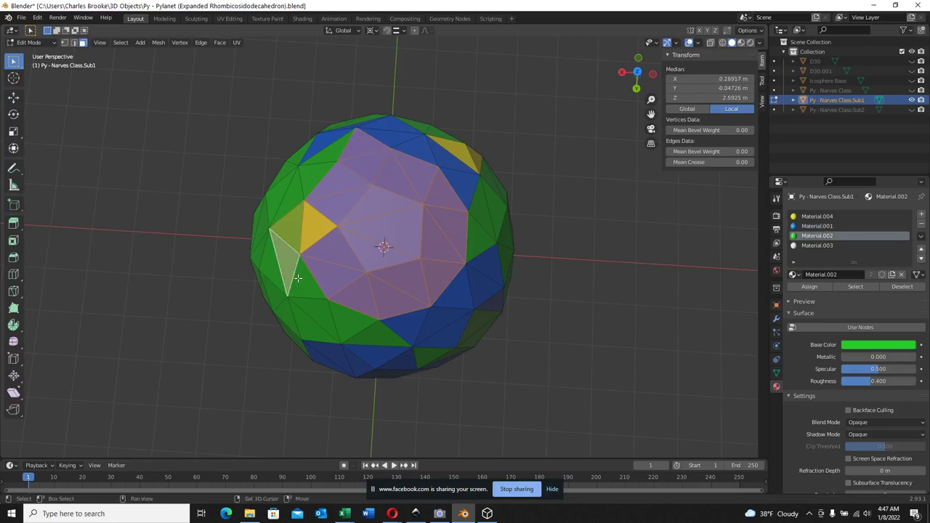
shift+click(304, 282)
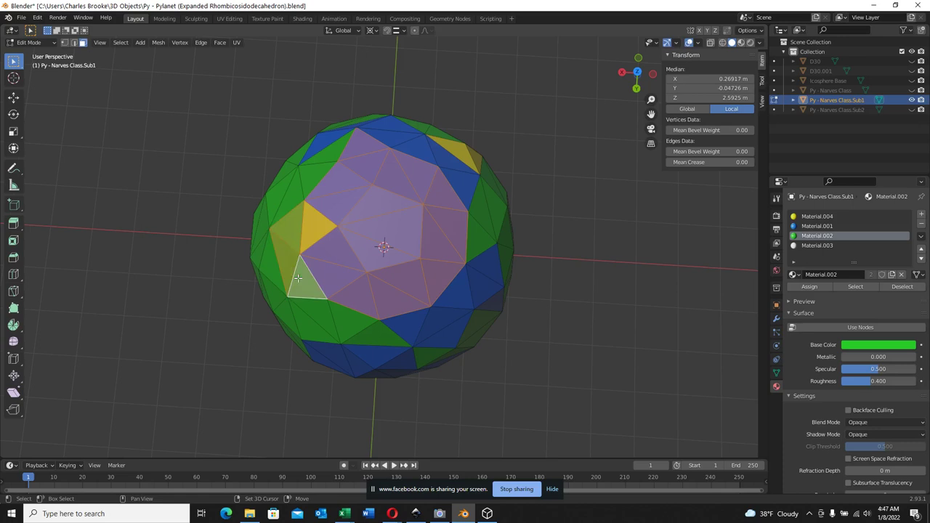
click(816, 245)
click(809, 286)
Deselect and orbit around to check the white cap and the blue, yellow and green regions
click(579, 285)
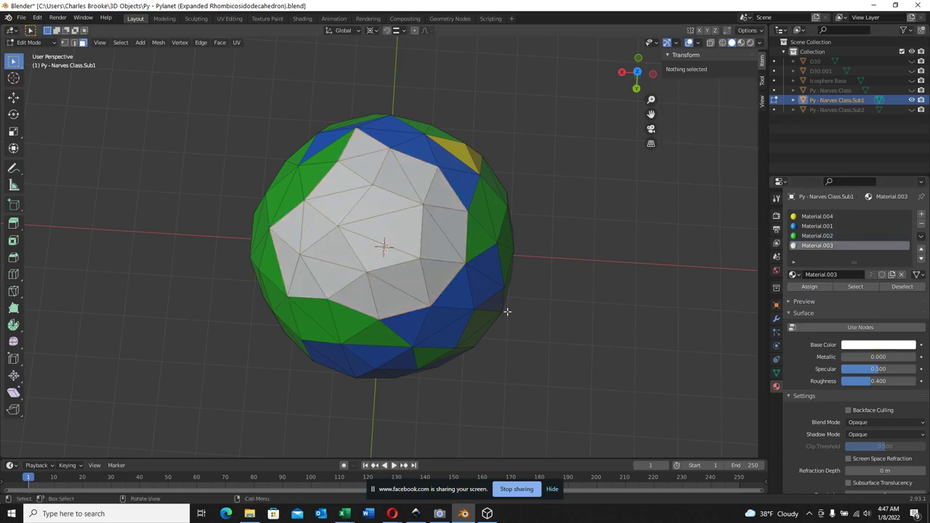
middle_drag(504, 312, 436, 241)
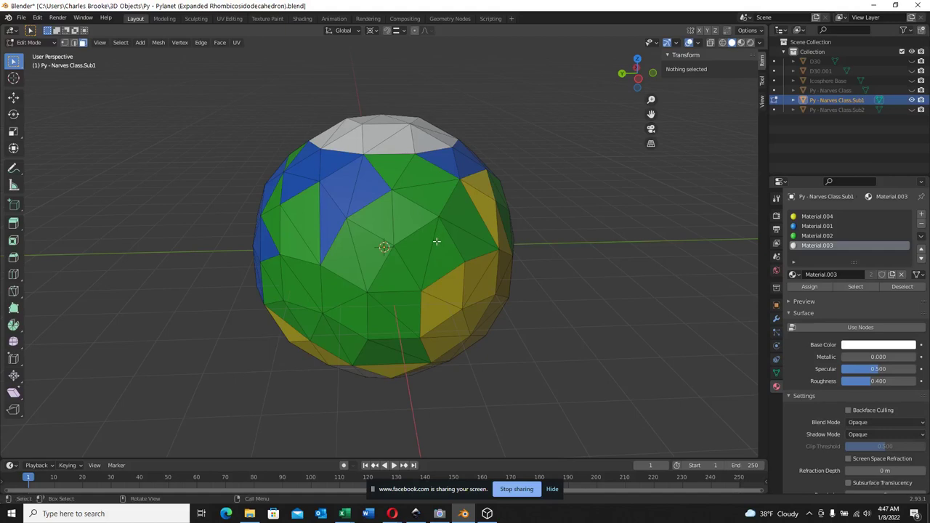
middle_drag(353, 218, 464, 219)
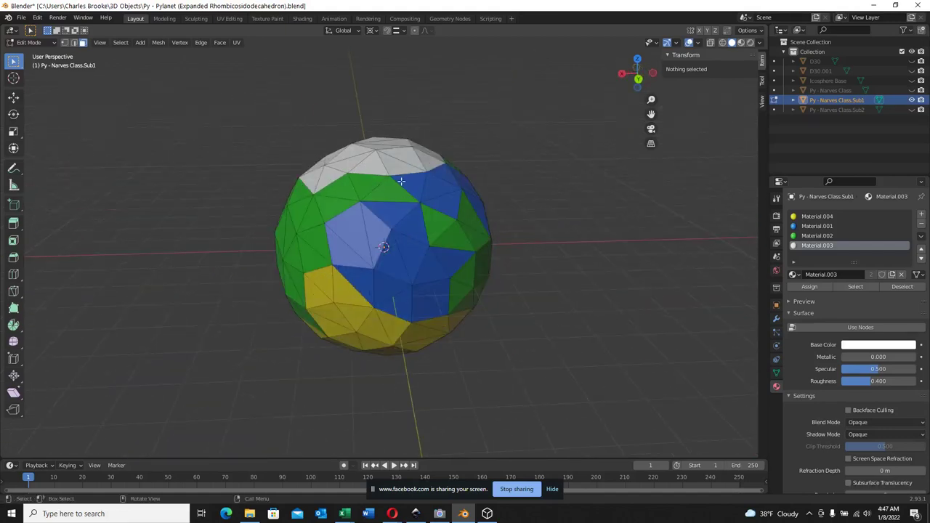
middle_drag(465, 222, 226, 186)
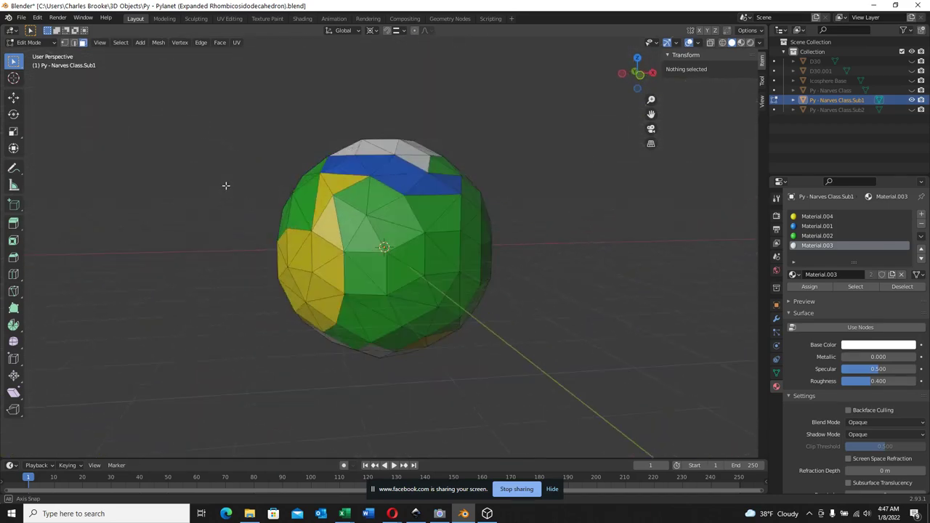
Bring the green side forward and save the Blender file
middle_drag(420, 234, 257, 266)
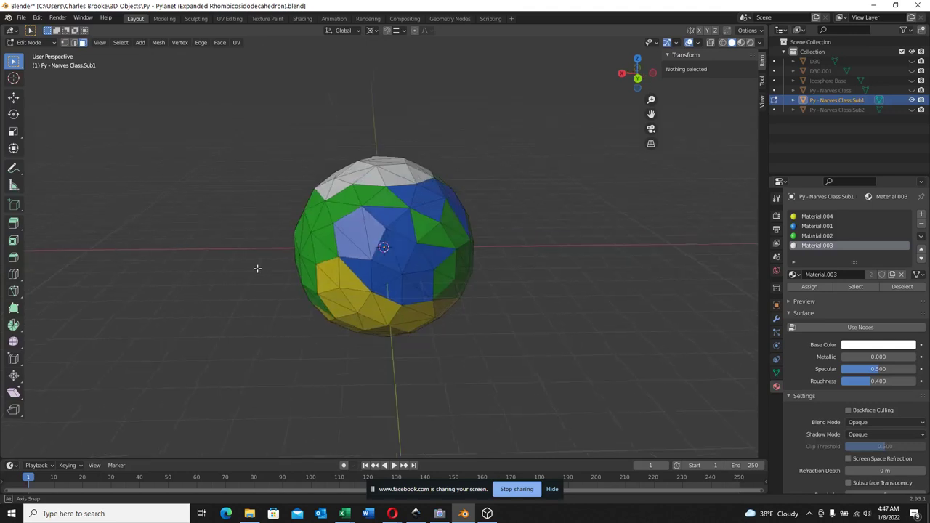
click(23, 19)
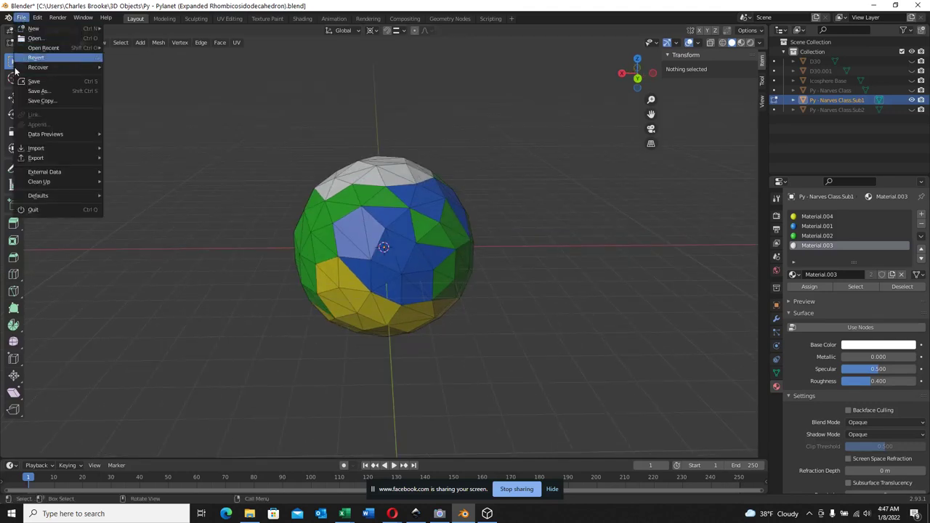
click(27, 82)
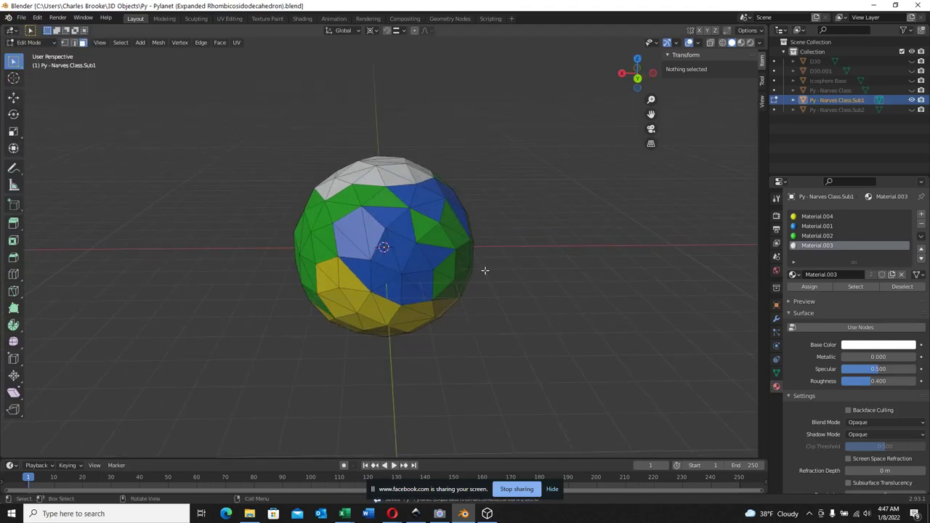
Switch to the Facebook Live dashboard in Opera and choose End live video
click(393, 513)
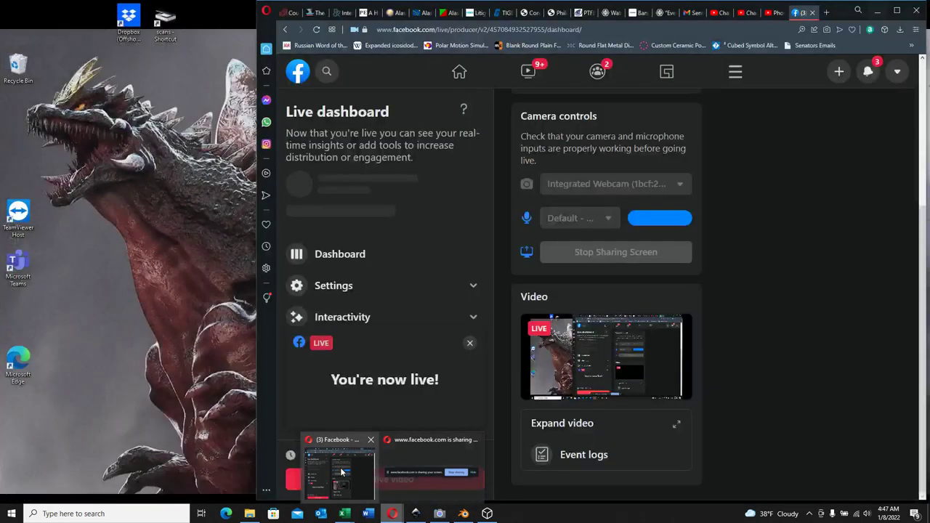
click(340, 467)
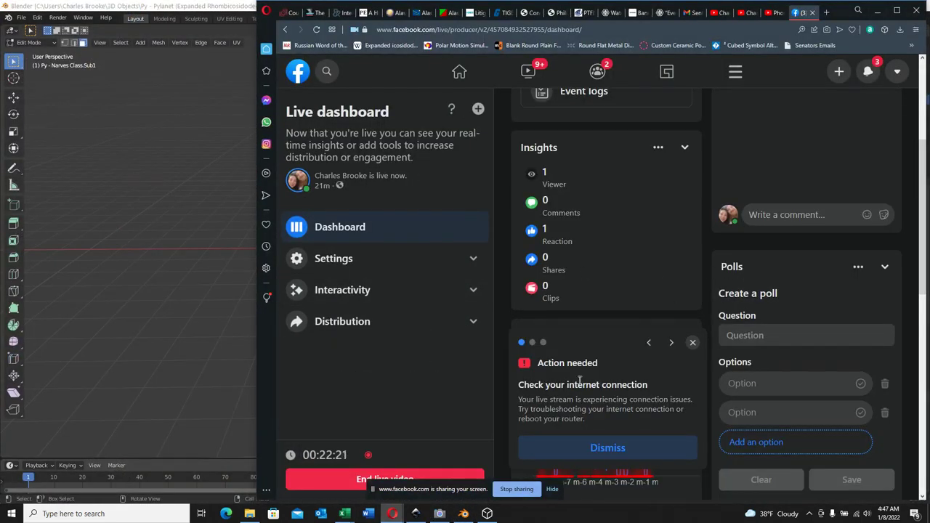
scroll(739, 276, down, 2)
scroll(603, 291, down, 2)
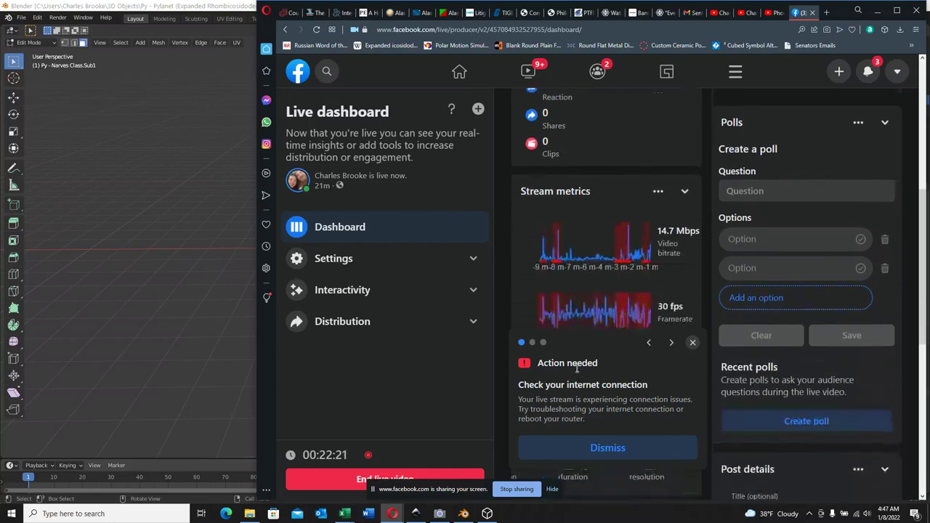
click(358, 481)
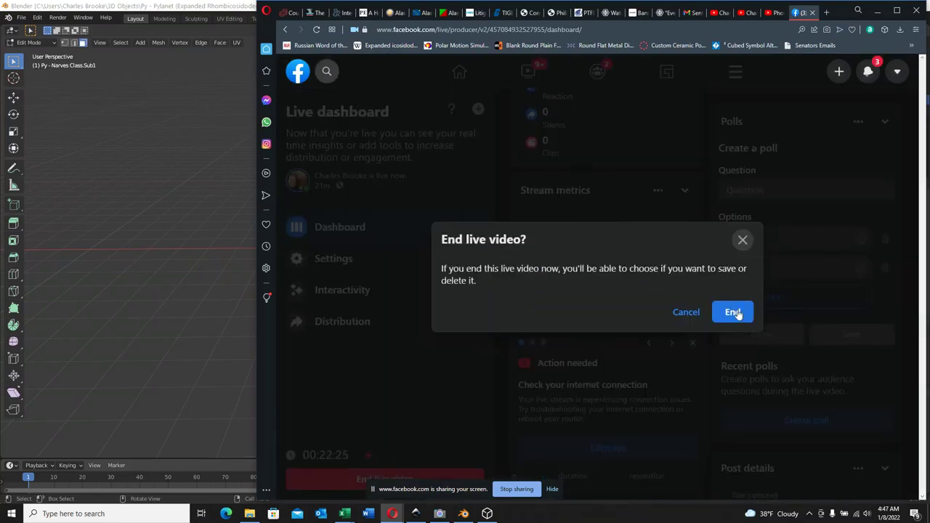